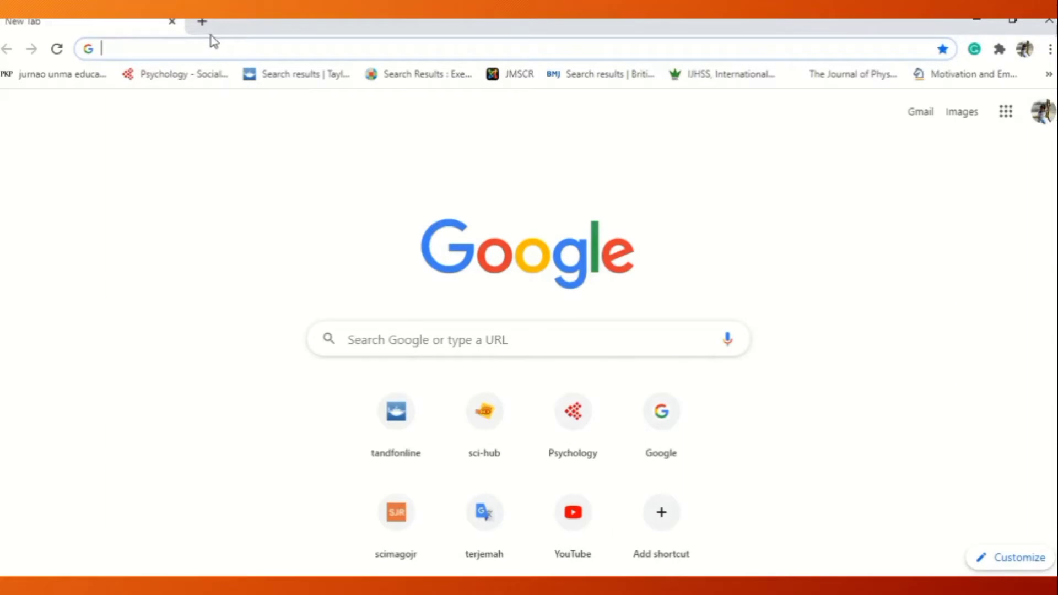
# Search Google for "mendeley download".
pyautogui.click(492, 341)
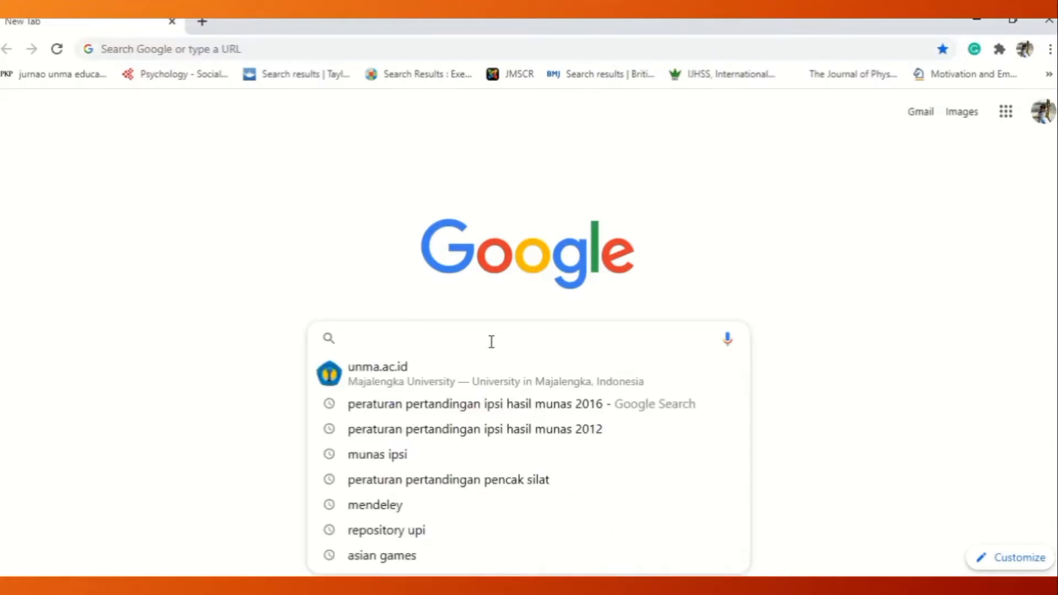
pyautogui.write('mendeleye')
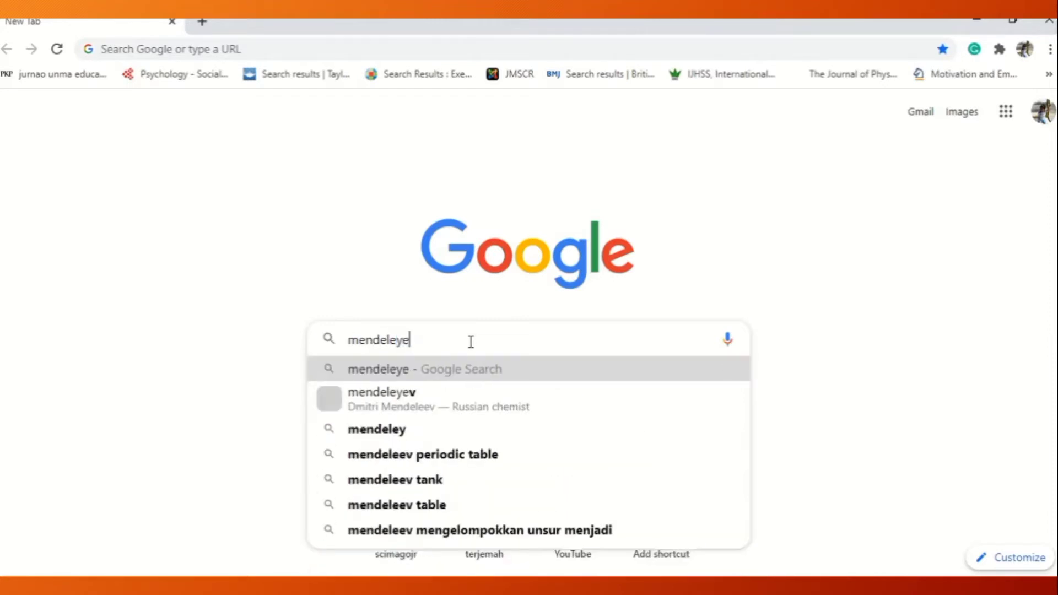
pyautogui.press('BackSpace')
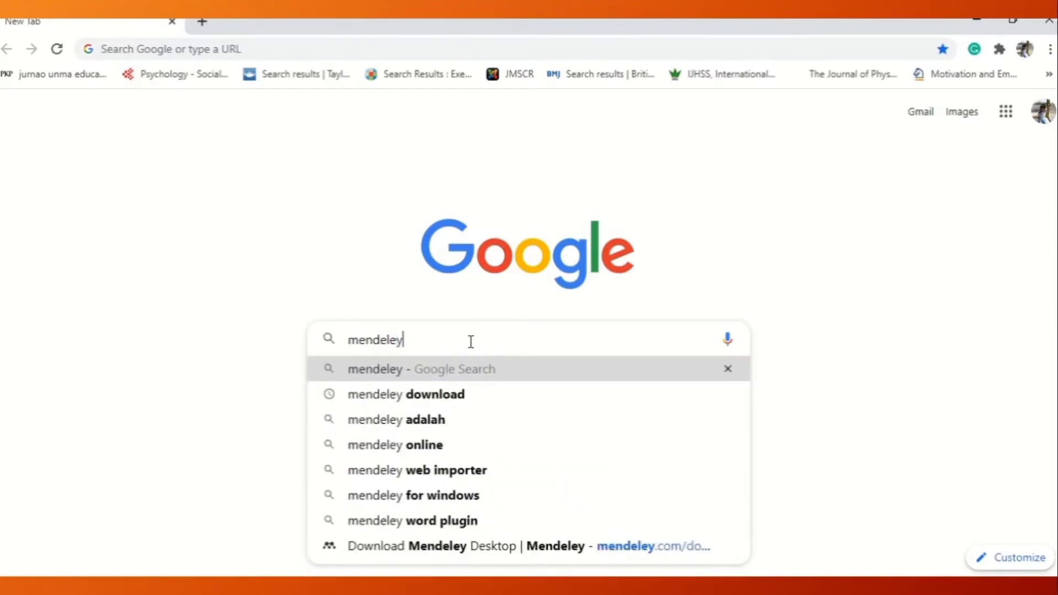
pyautogui.click(450, 404)
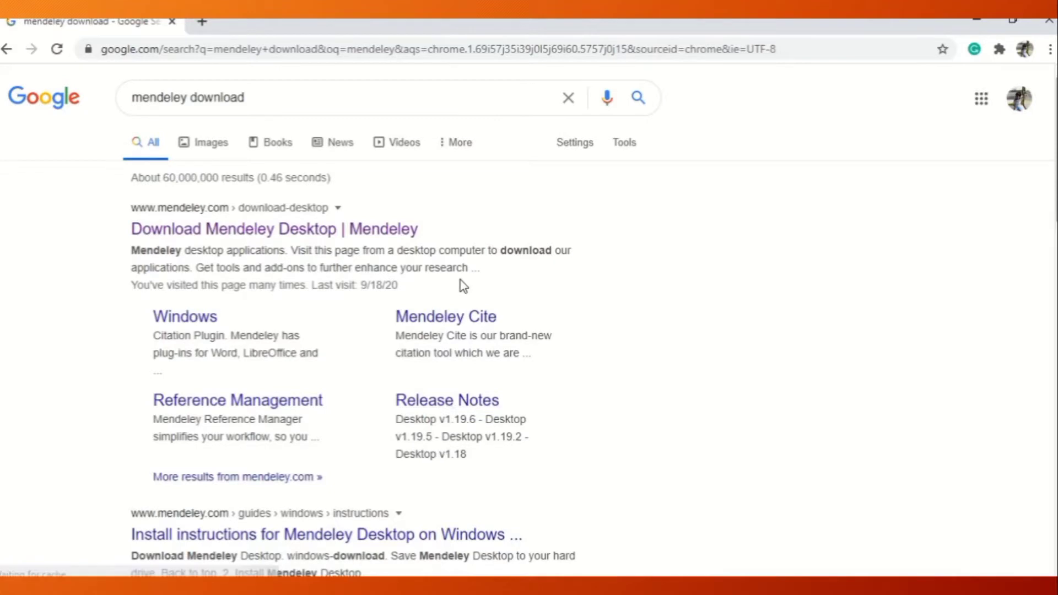
# Open the "Download Mendeley Desktop | Mendeley" search result in a new tab and switch to that page.
pyautogui.rightClick(253, 232)
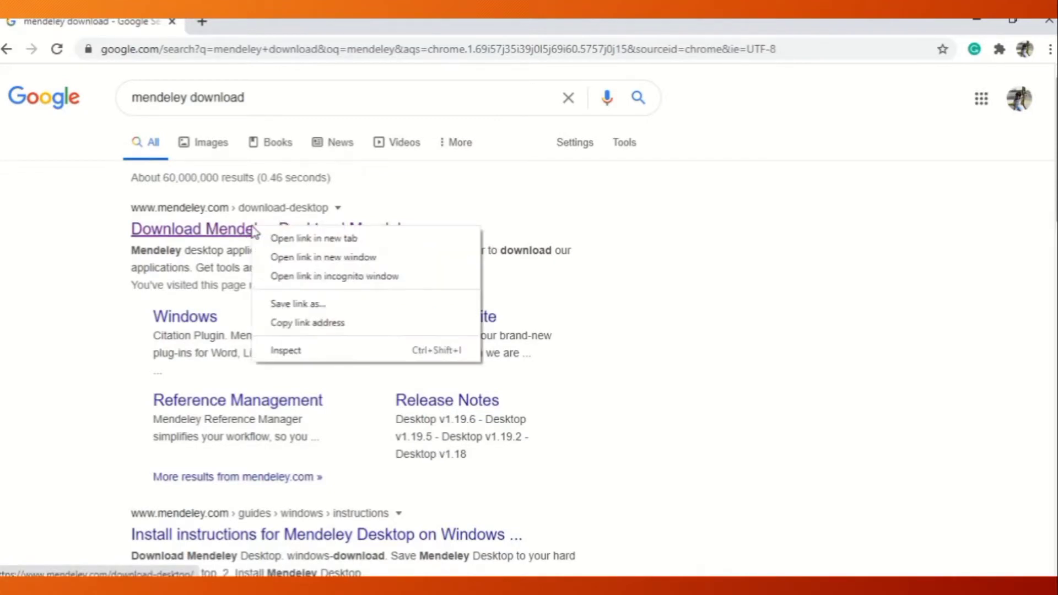
pyautogui.click(292, 238)
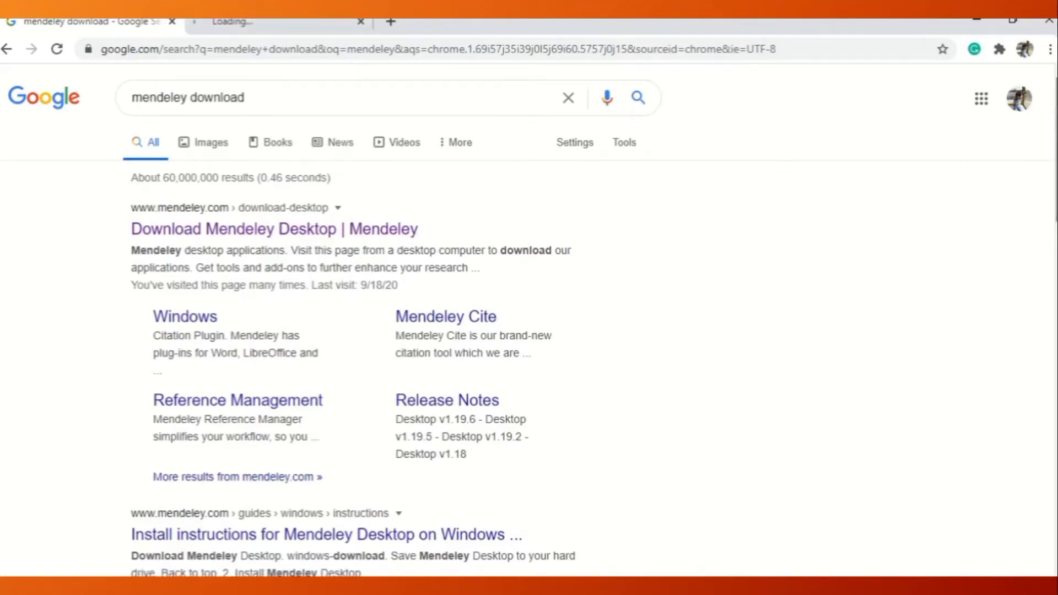
pyautogui.scroll(-5, 529, 319)
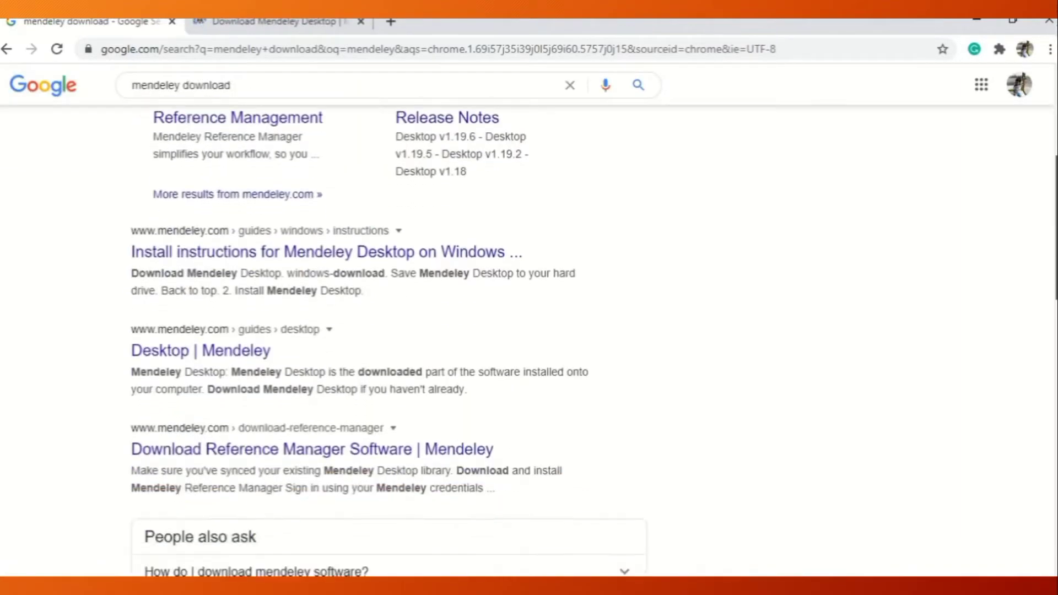
pyautogui.scroll(-10, 529, 341)
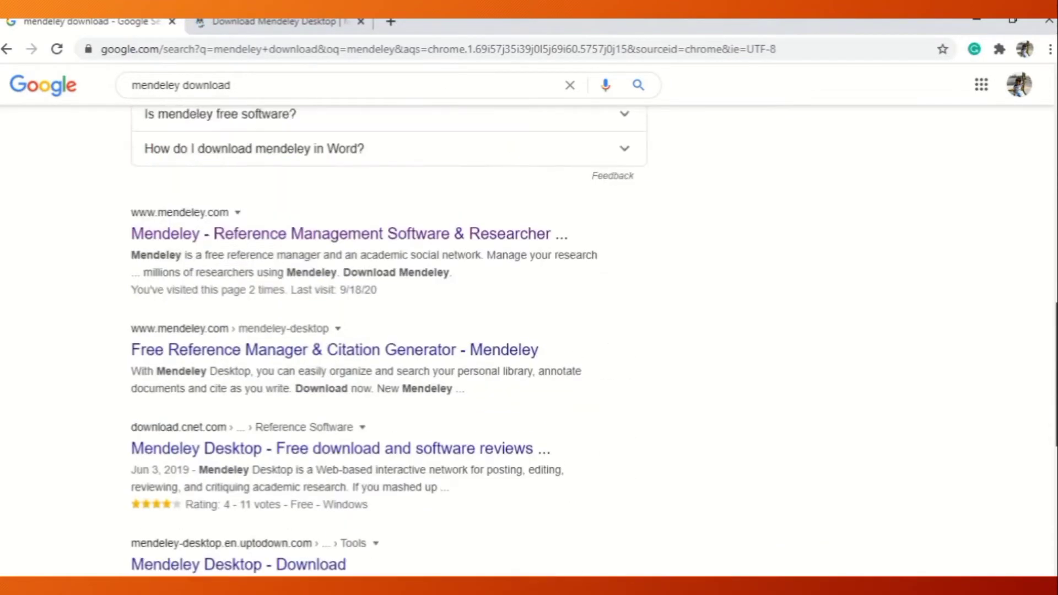
pyautogui.scroll(-2, 1039, 113)
pyautogui.scroll(15, 1039, 113)
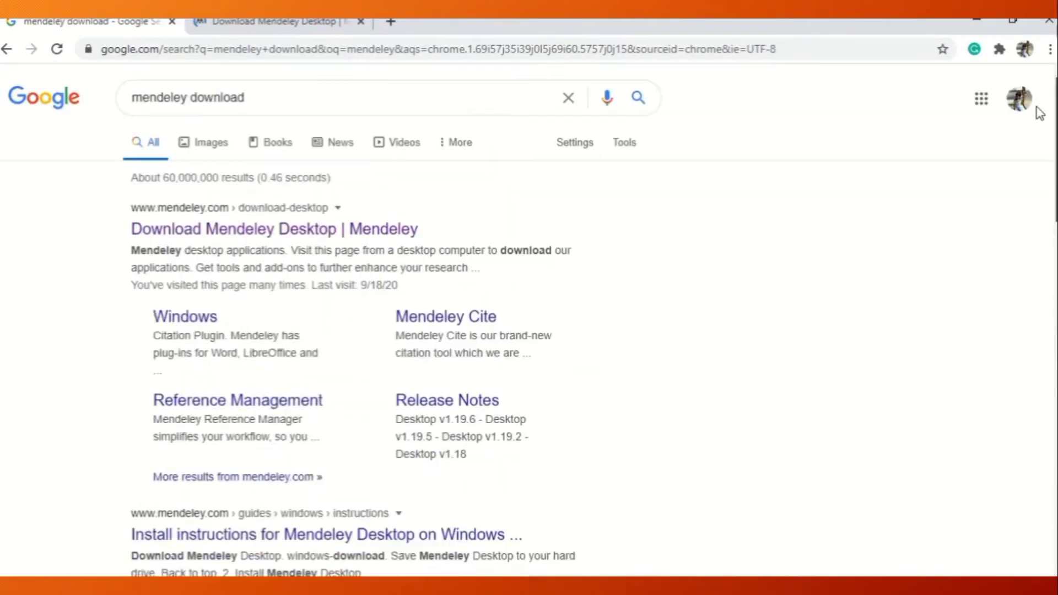
pyautogui.rightClick(306, 238)
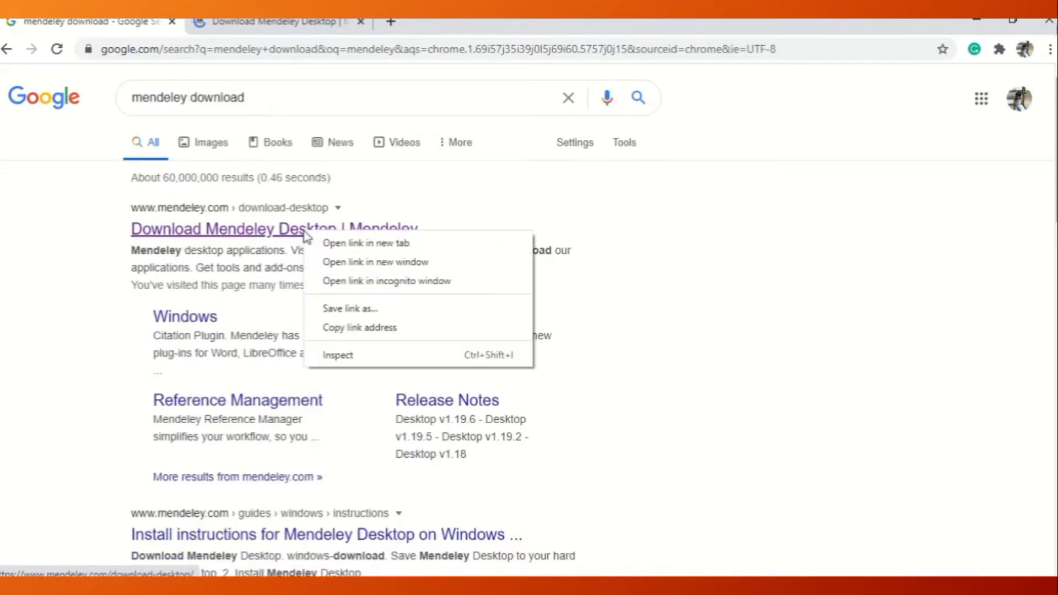
pyautogui.click(271, 25)
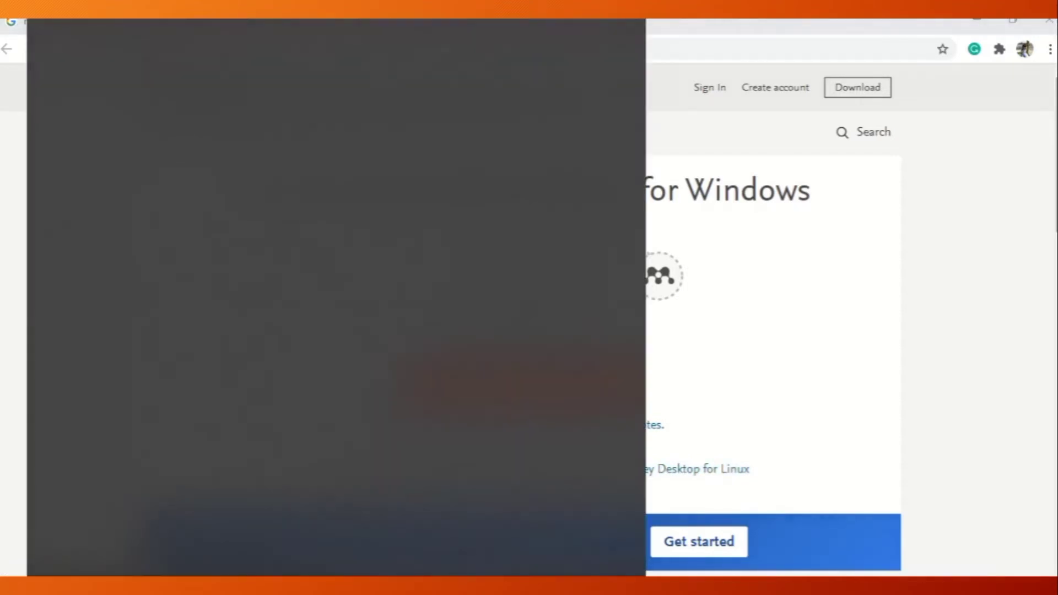
# Launch the installed Mendeley Desktop application and open its Literature Search.
pyautogui.write('men')
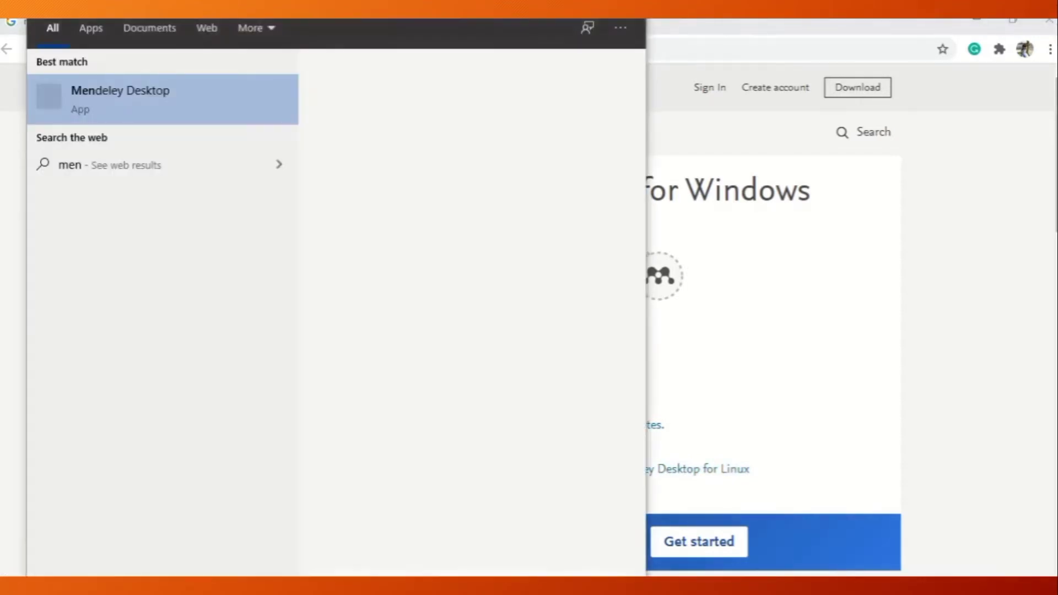
pyautogui.click(122, 116)
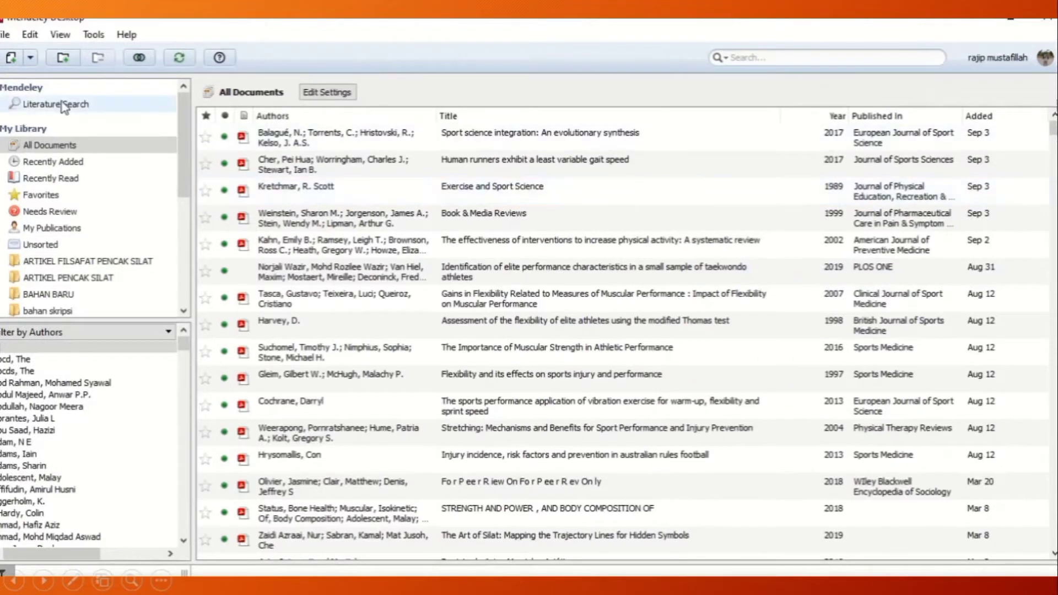
pyautogui.click(57, 106)
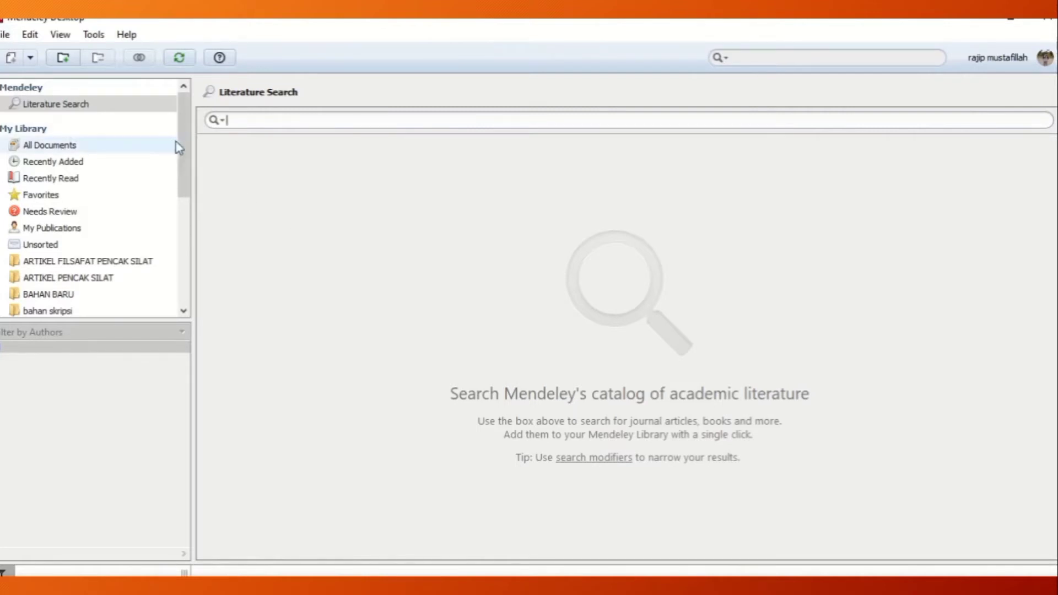
pyautogui.click(187, 155)
pyautogui.moveTo(188, 154); pyautogui.dragTo(180, 101)
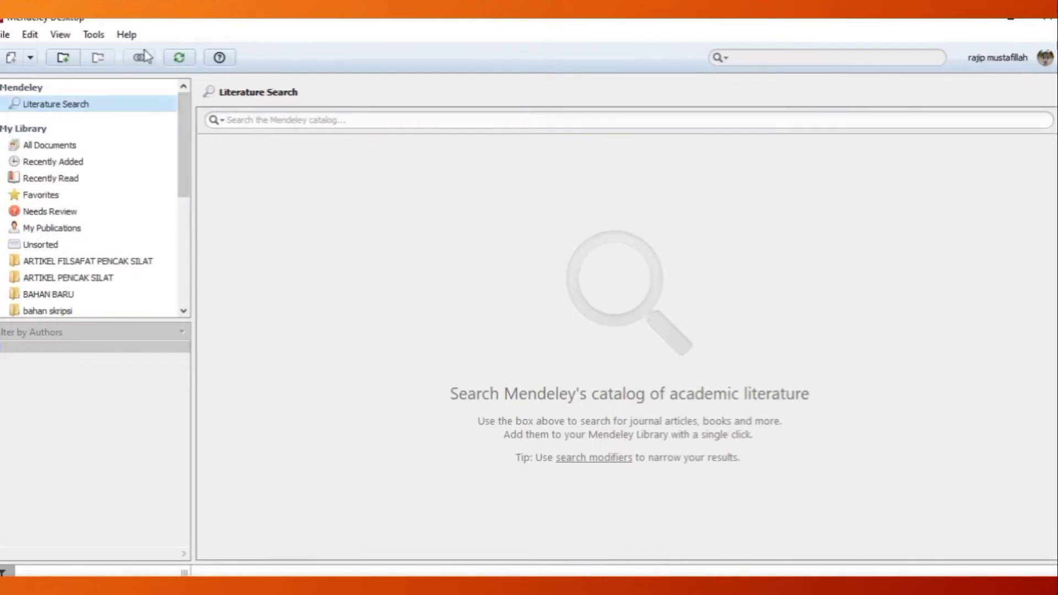
pyautogui.click(93, 34)
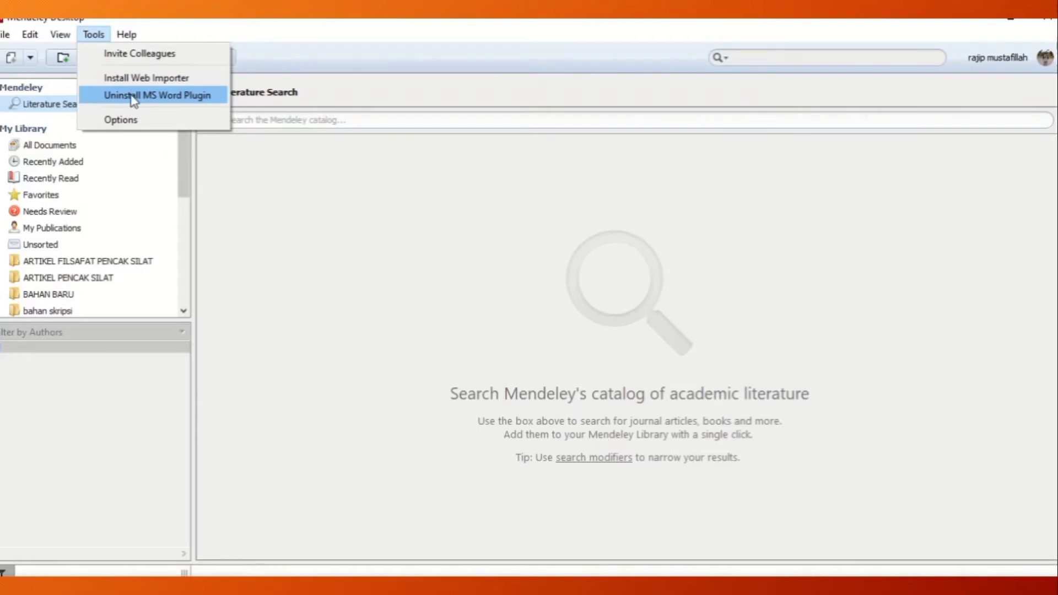
pyautogui.click(289, 182)
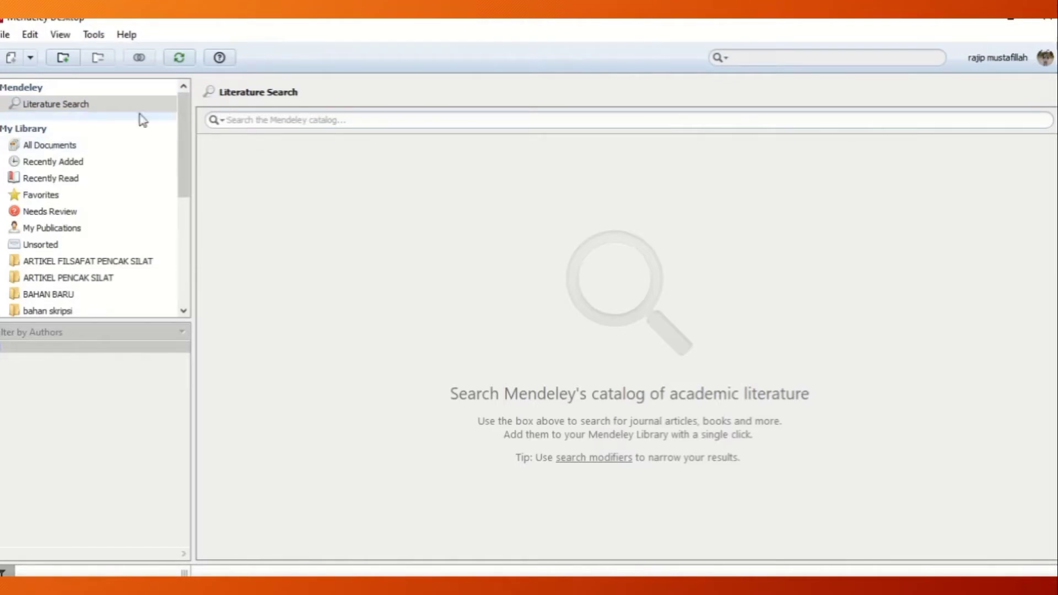
# Search the Mendeley catalog for "physical education".
pyautogui.click(268, 122)
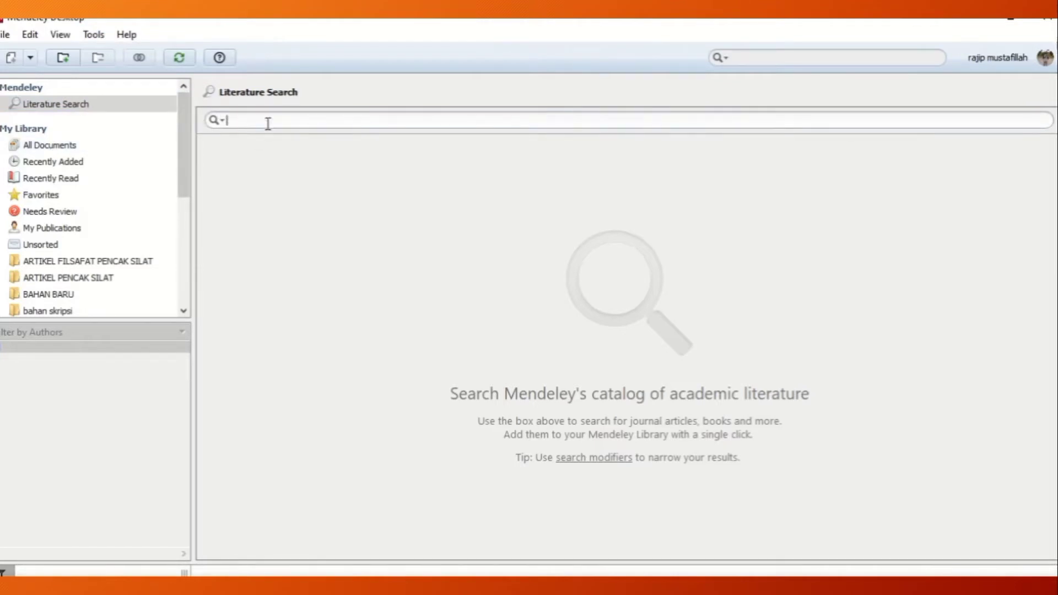
pyautogui.write('physical education')
pyautogui.press('Return')
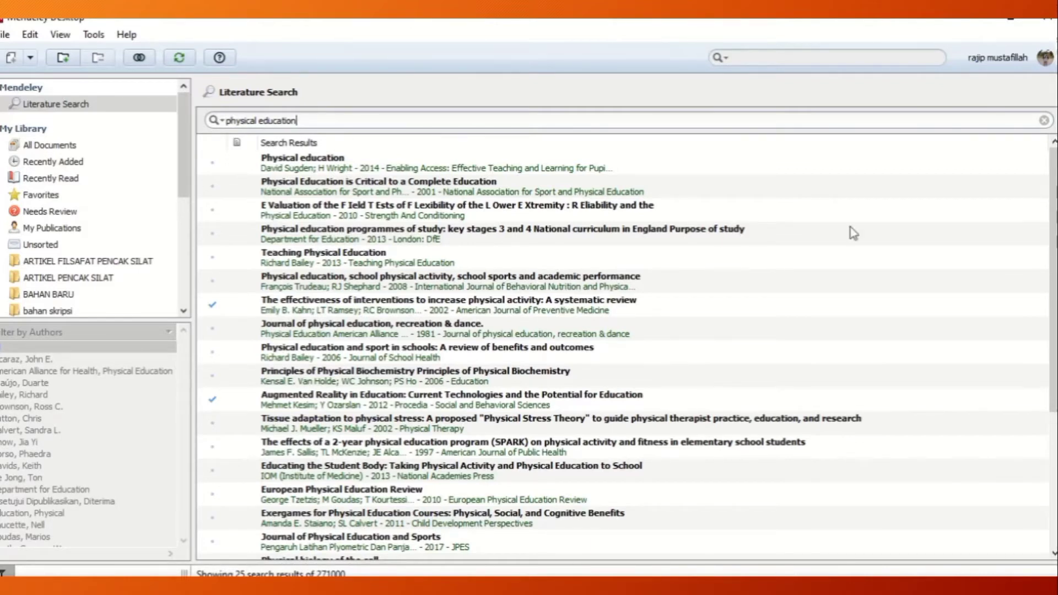
# View the details of the "Teaching Physical Education" result and highlight its whole abstract.
pyautogui.moveTo(1050, 220); pyautogui.dragTo(1047, 188)
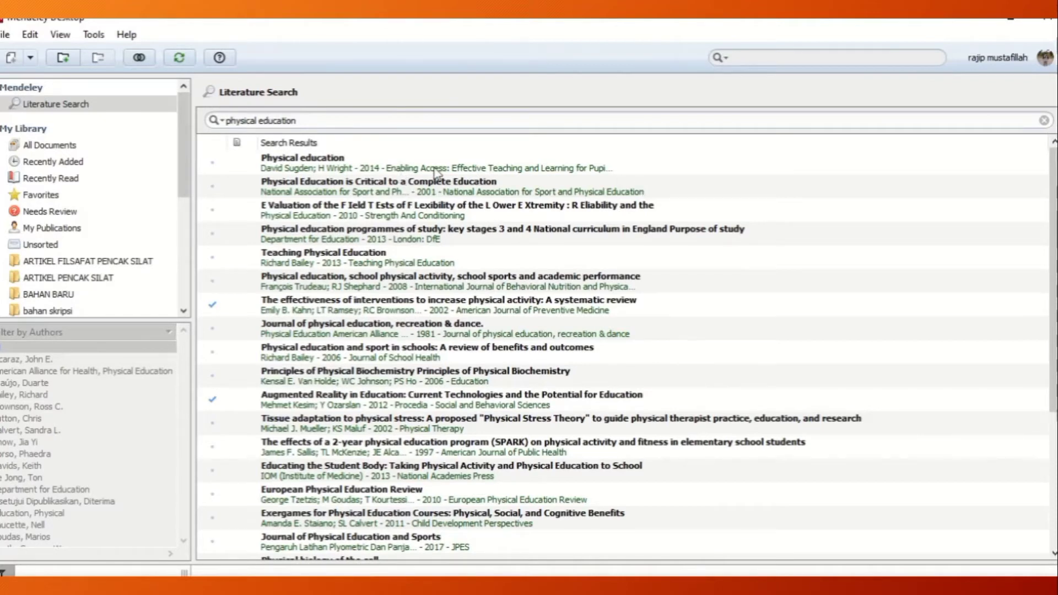
pyautogui.click(384, 253)
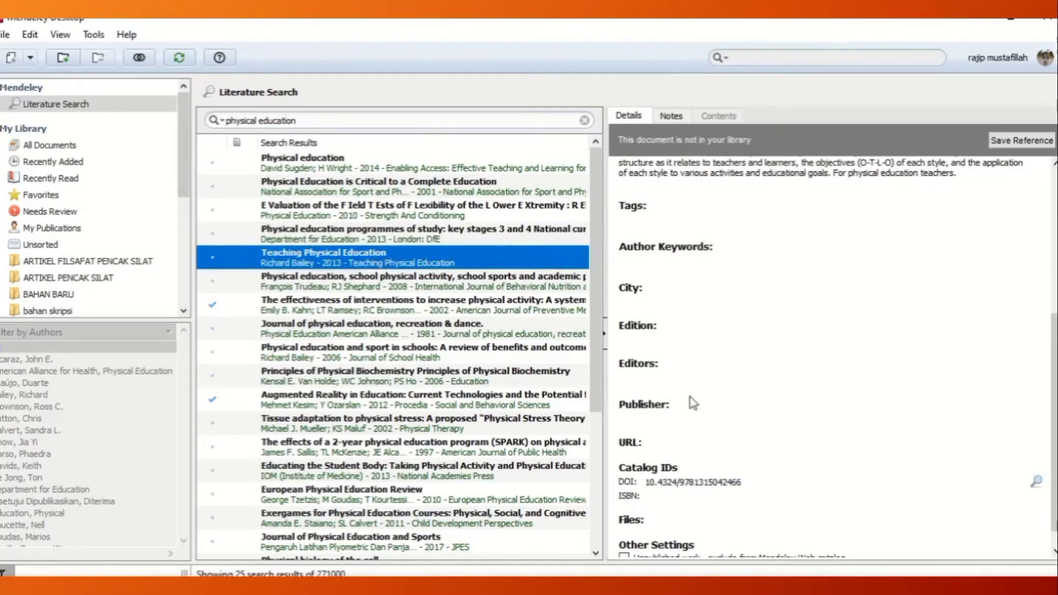
pyautogui.click(1053, 456)
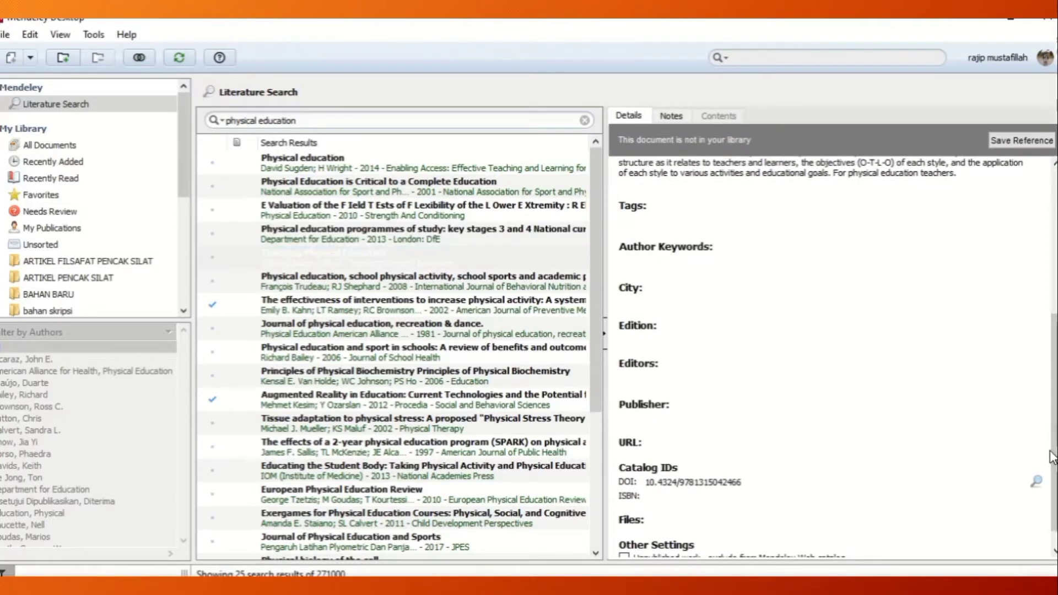
pyautogui.moveTo(1053, 449); pyautogui.dragTo(1053, 305)
pyautogui.click(702, 345)
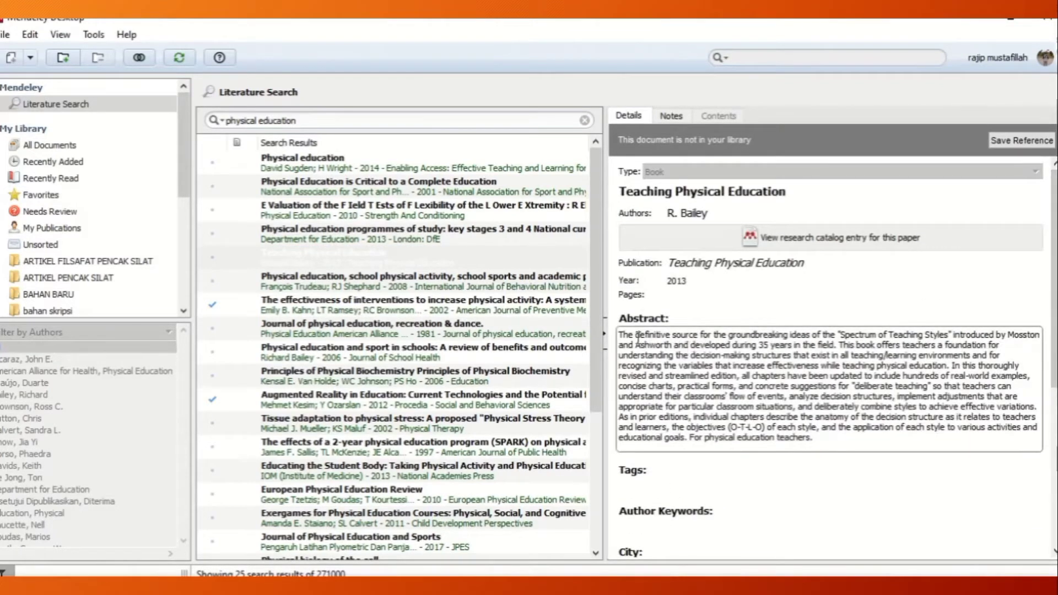
pyautogui.moveTo(630, 336); pyautogui.dragTo(822, 440)
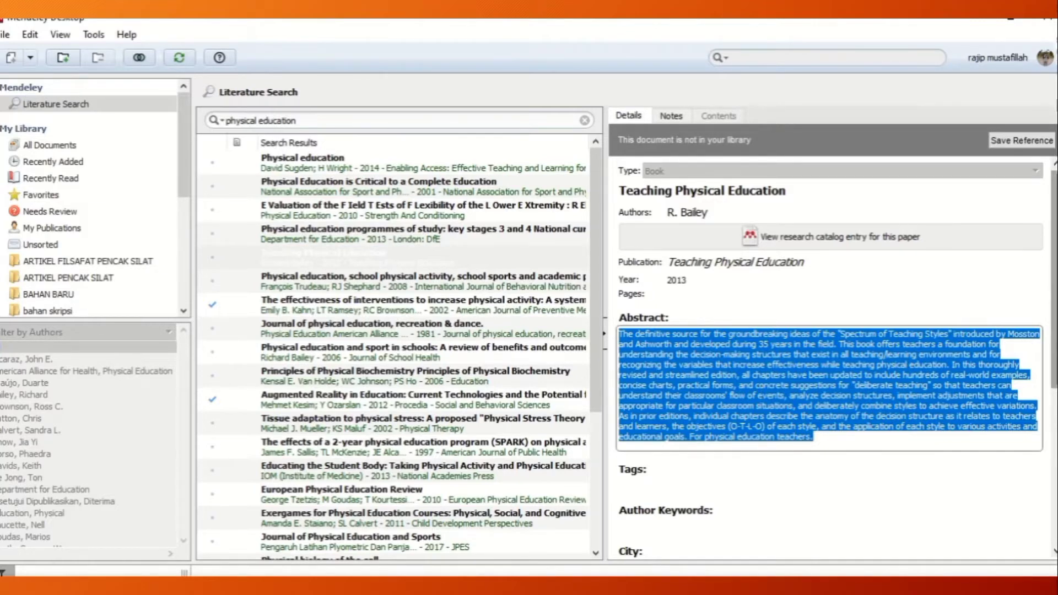
# Look up the "Teaching Physical Education" entry's catalog details by its DOI.
pyautogui.scroll(-4, 761, 392)
pyautogui.scroll(-2, 934, 466)
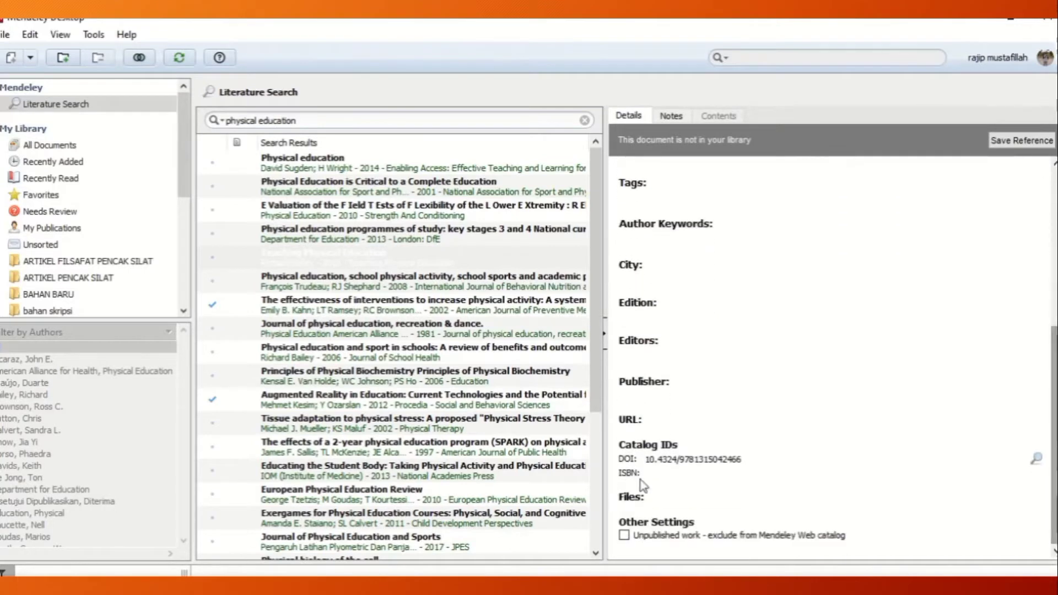
pyautogui.click(1038, 459)
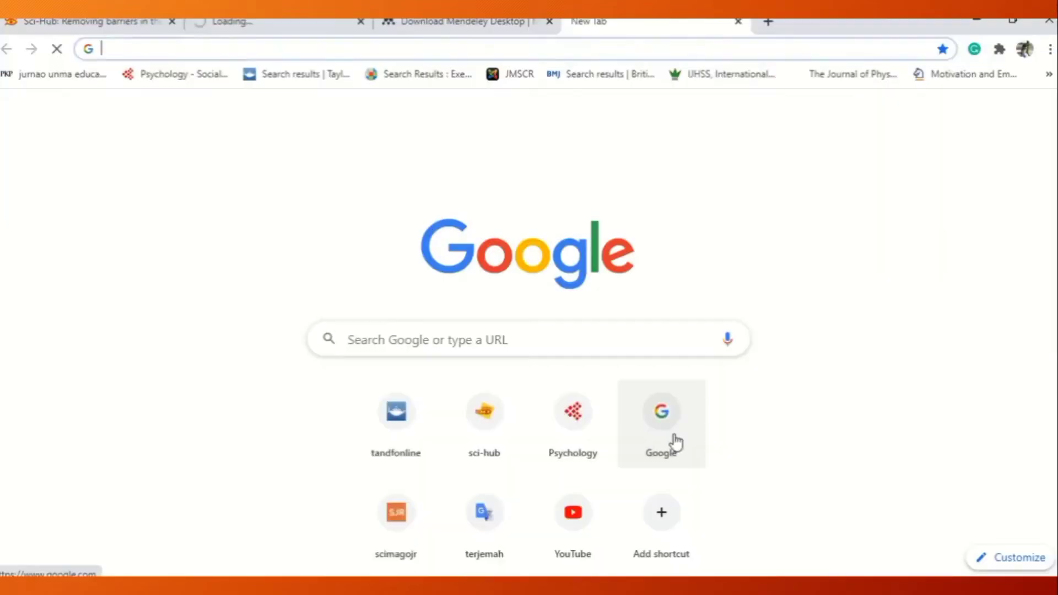
# Switch to Chrome and search Google for "sci-hub".
pyautogui.click(674, 442)
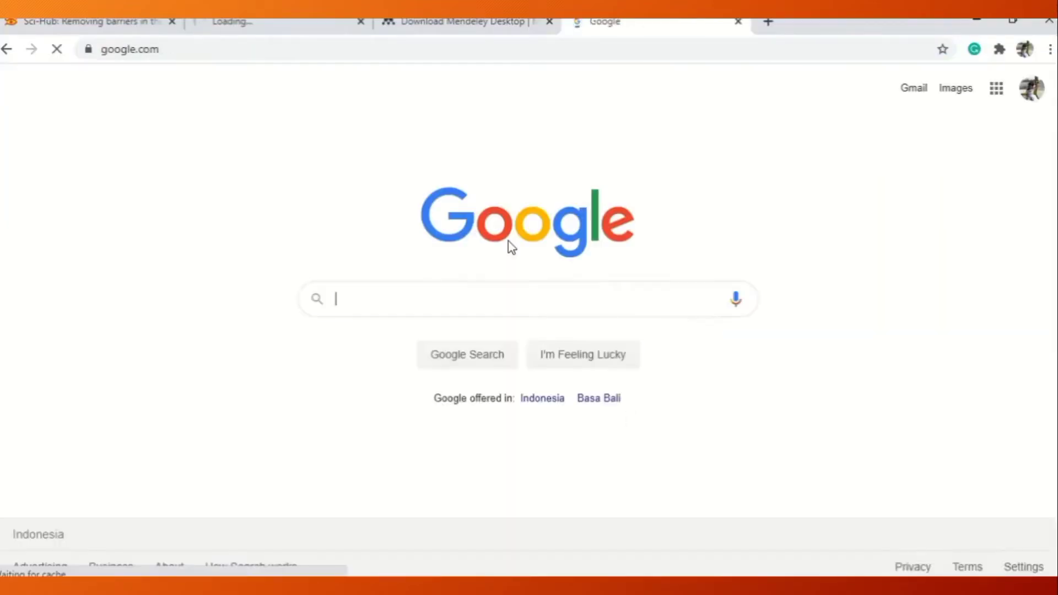
pyautogui.write('sci-hub')
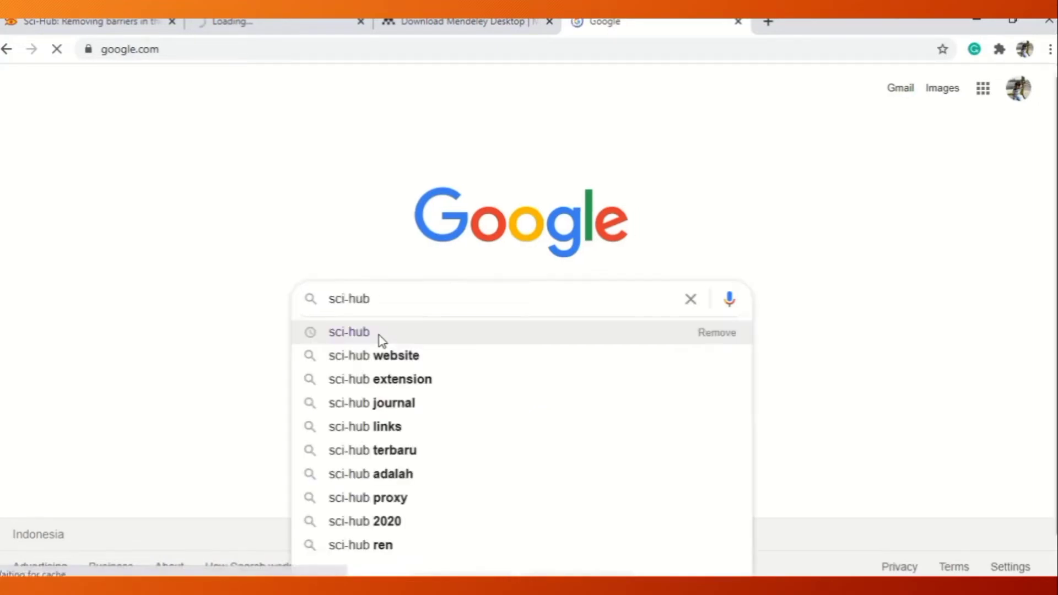
pyautogui.click(378, 336)
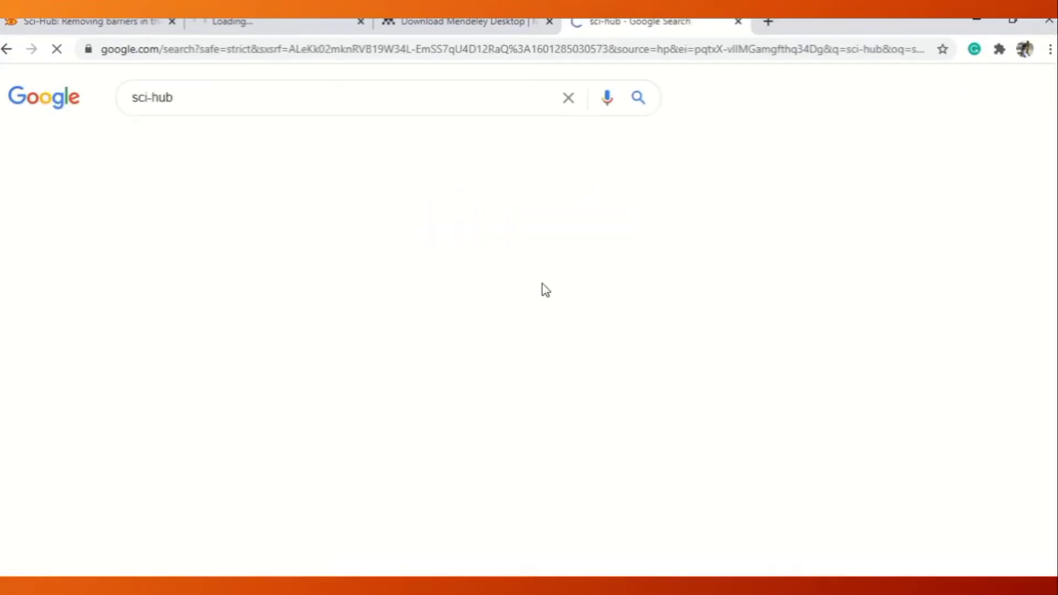
pyautogui.click(389, 235)
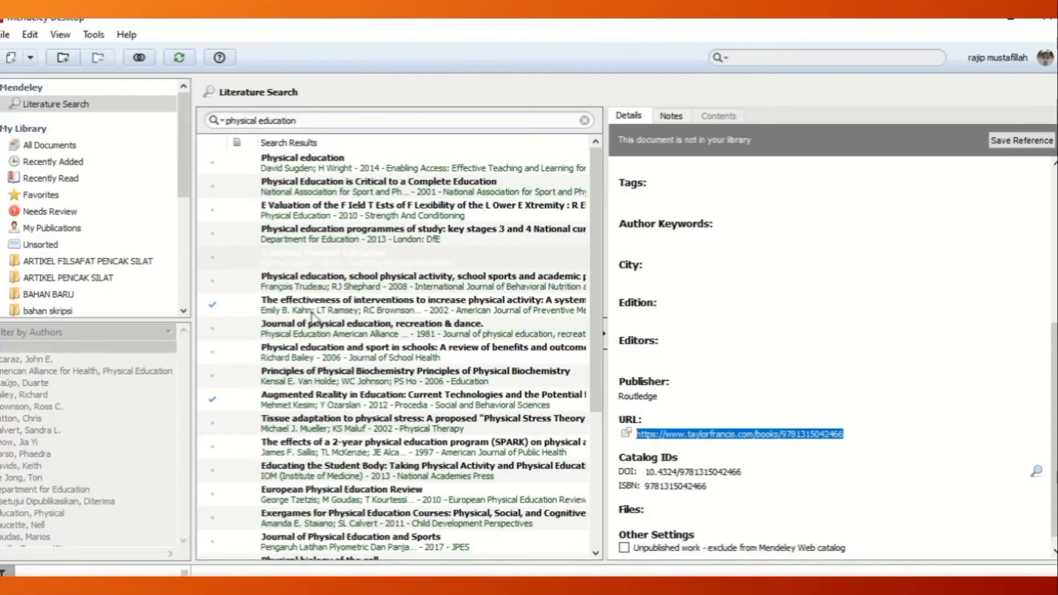
# Look up the "Principles of Physical Biochemistry" search result by its DOI and copy its URL.
pyautogui.click(317, 332)
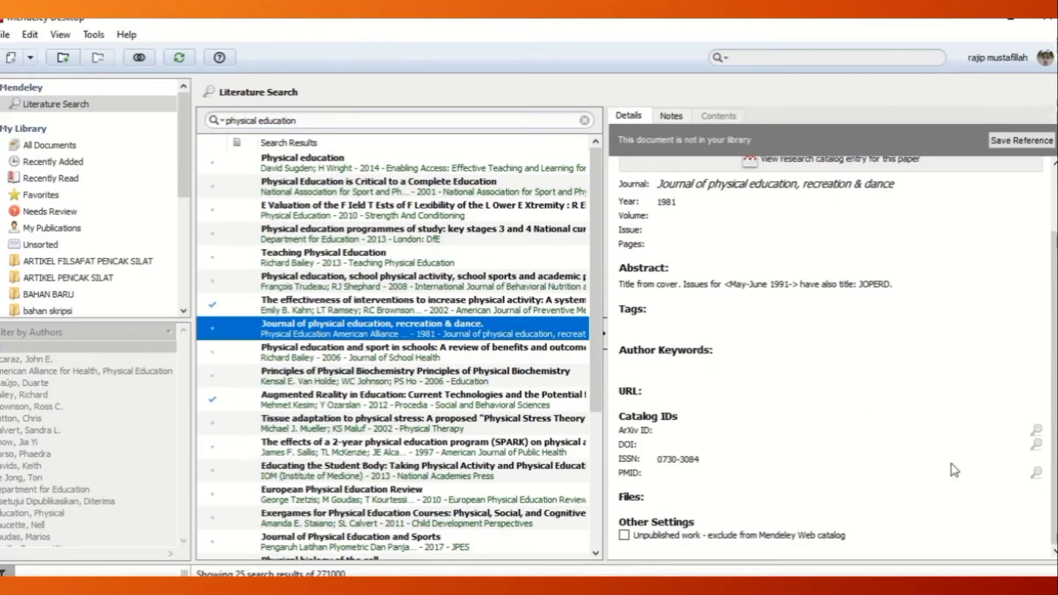
pyautogui.click(494, 383)
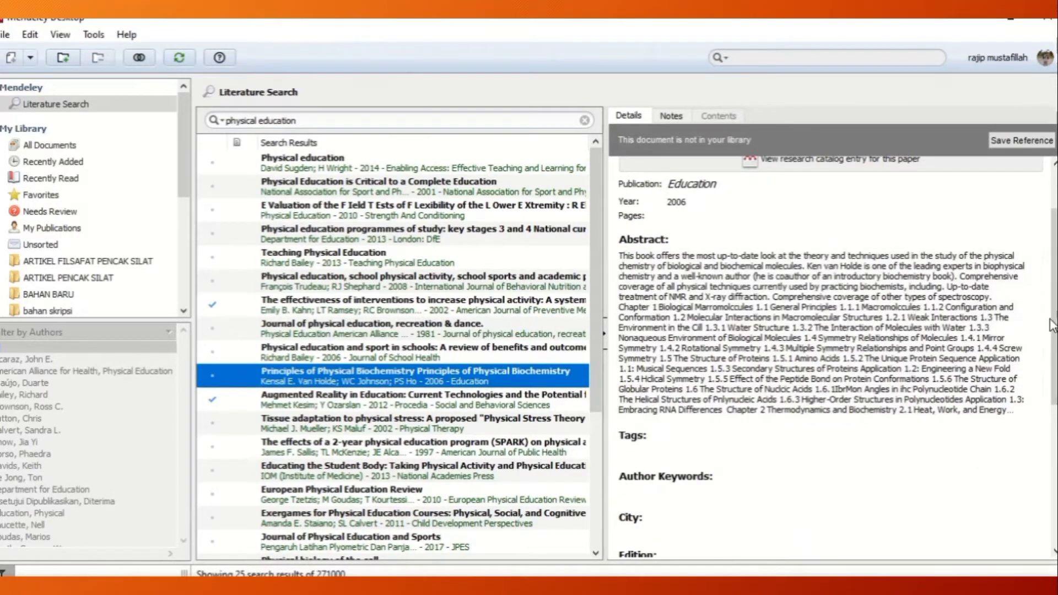
pyautogui.moveTo(1055, 326); pyautogui.dragTo(1055, 465)
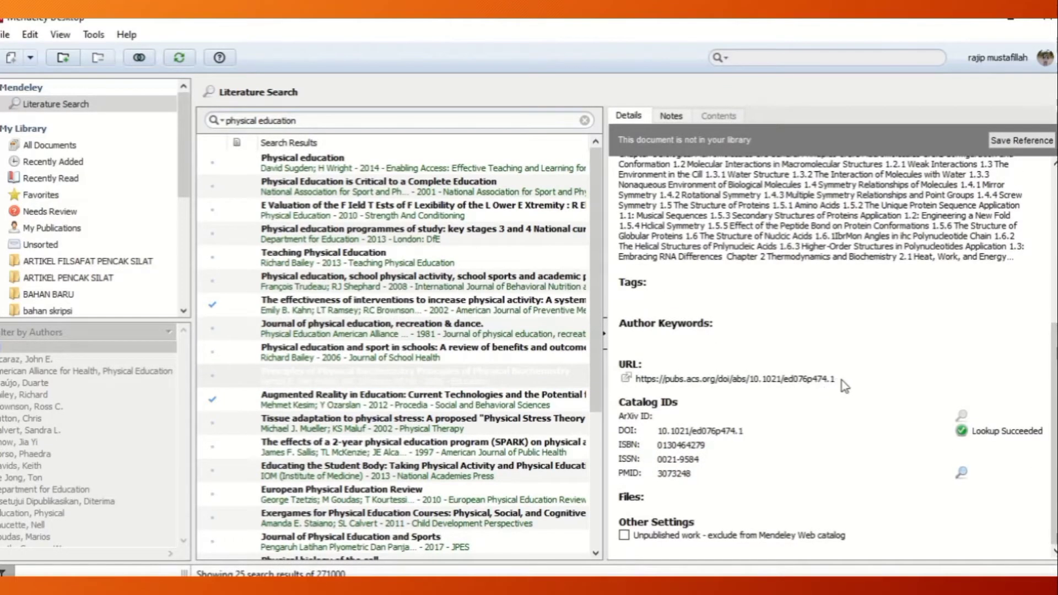
pyautogui.moveTo(835, 381); pyautogui.dragTo(640, 388)
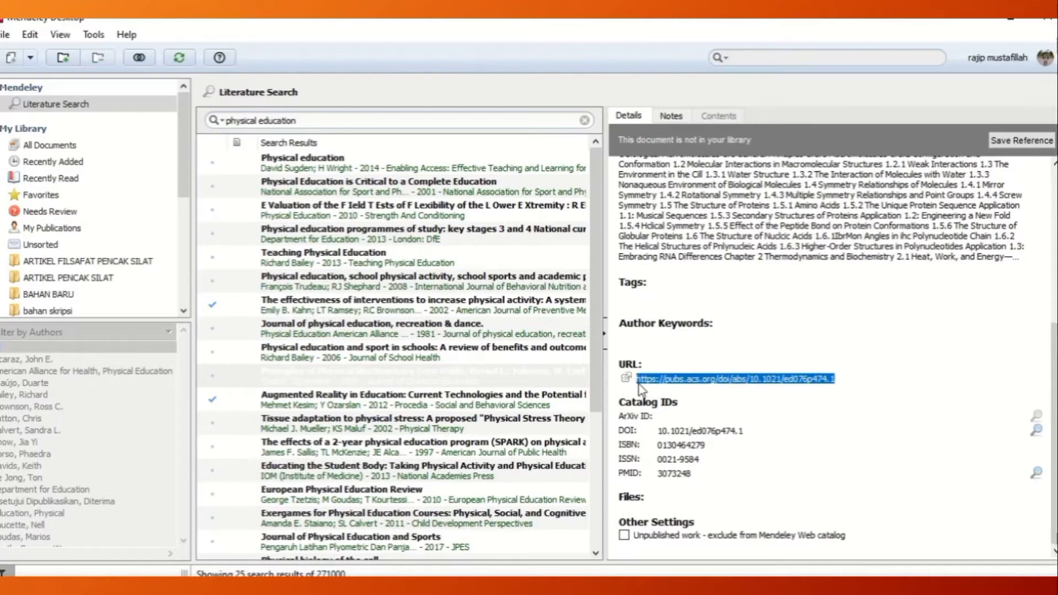
pyautogui.rightClick(654, 381)
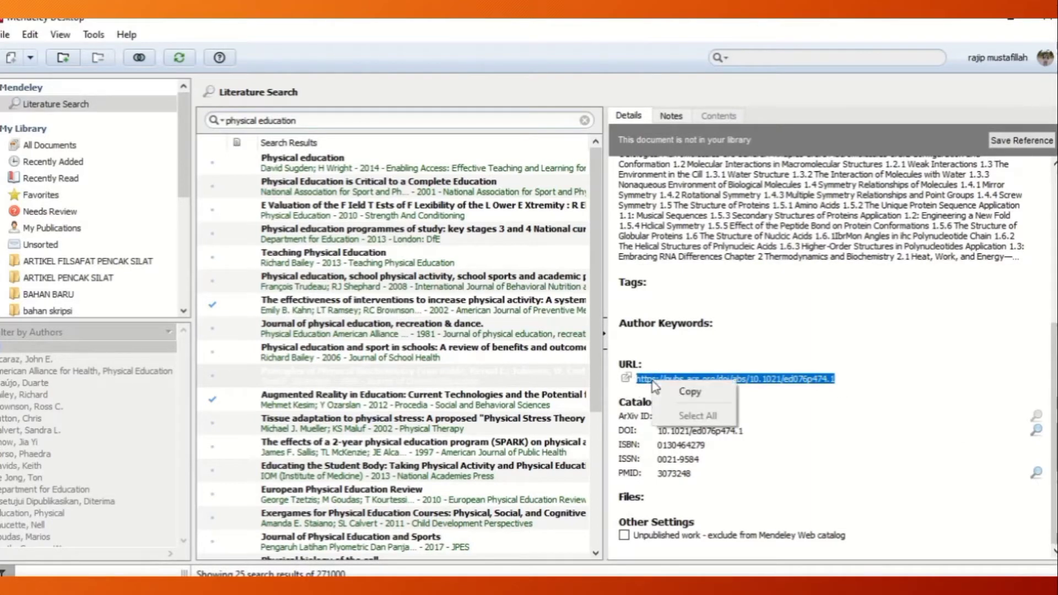
pyautogui.click(690, 393)
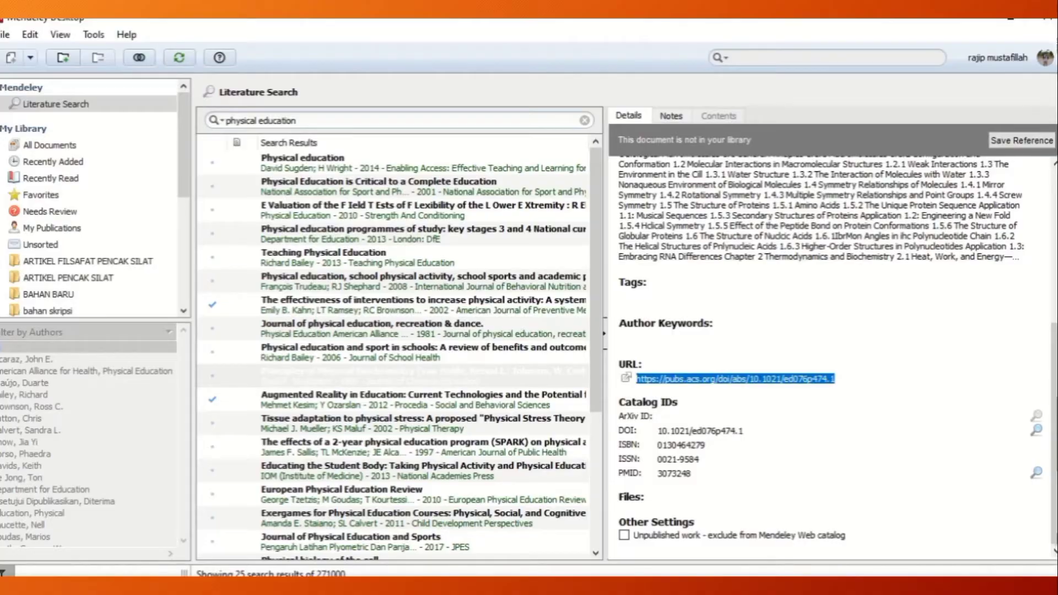
pyautogui.hotkey('alt', 'Tab')
pyautogui.click(574, 388)
pyautogui.hotkey('ctrl', 'v')
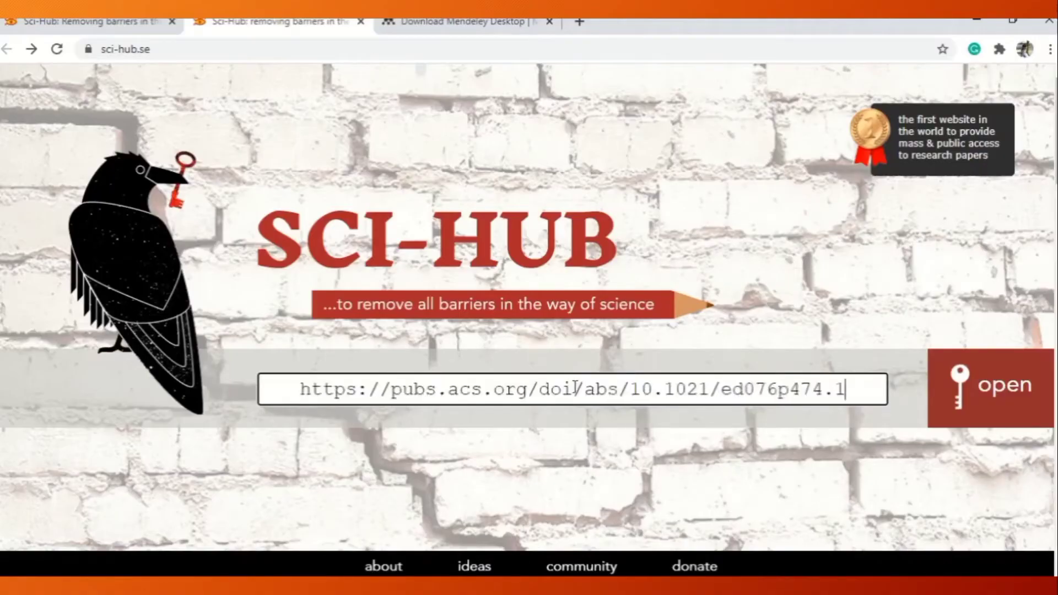
pyautogui.click(962, 389)
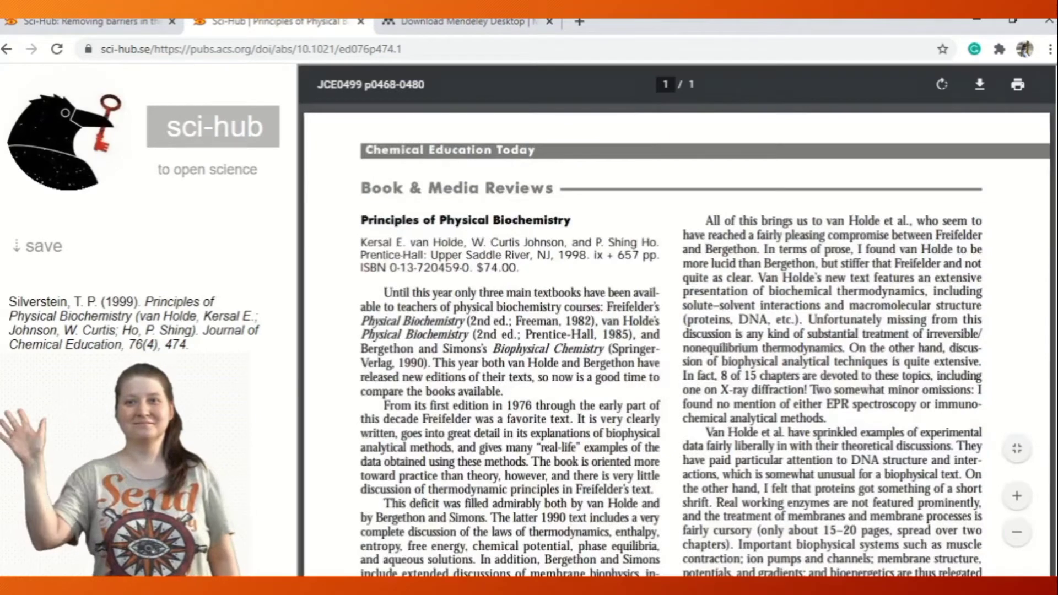
# Skim the article and download its PDF as silverstein1999 into a new folder named "skripsi" inside fd on My Passport (E:).
pyautogui.scroll(-5, 677, 339)
pyautogui.scroll(-2, 677, 339)
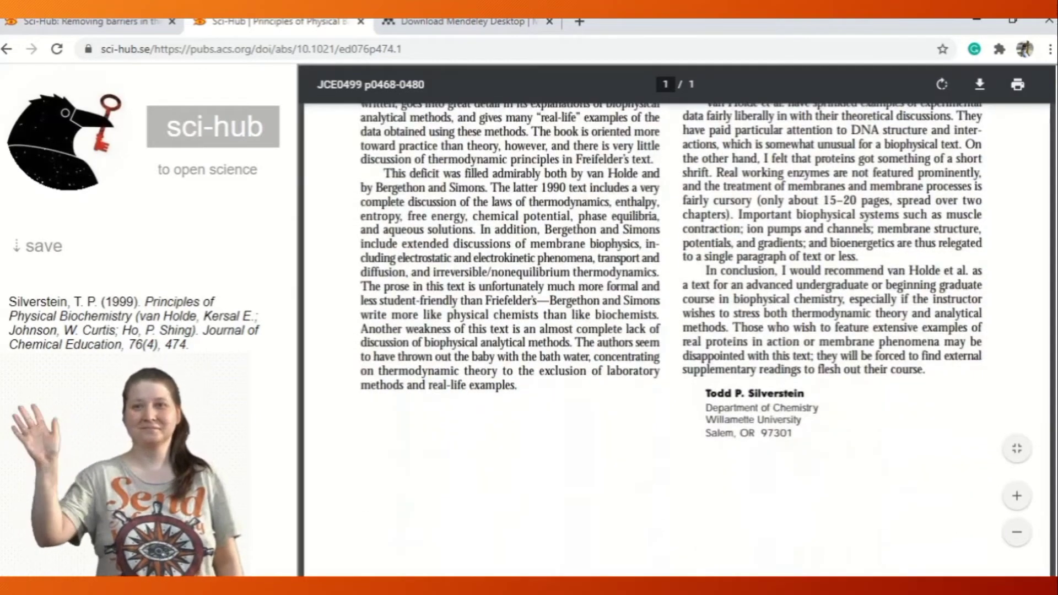
pyautogui.scroll(6, 677, 340)
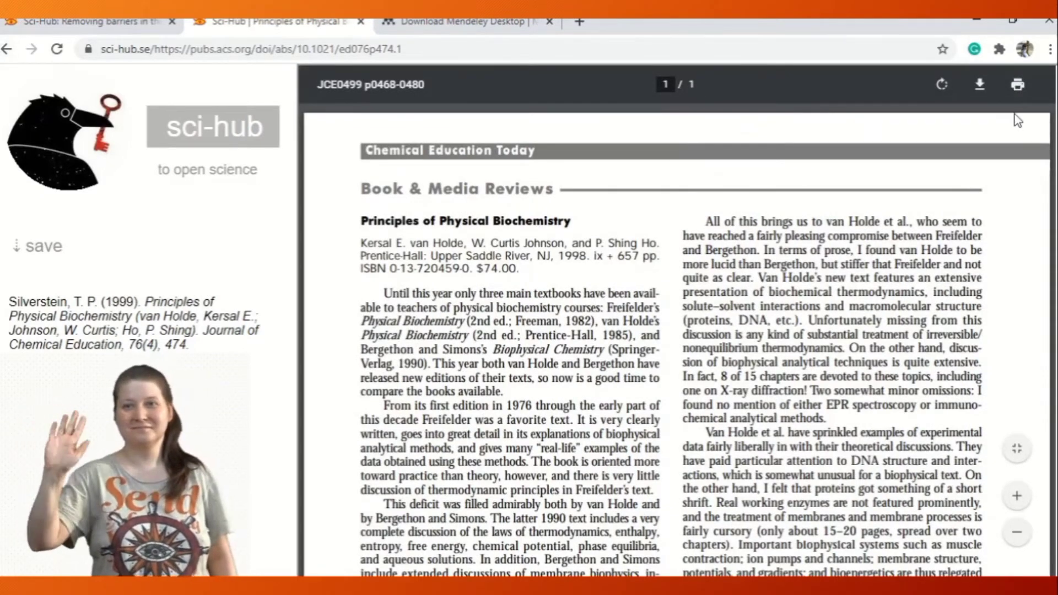
pyautogui.click(978, 94)
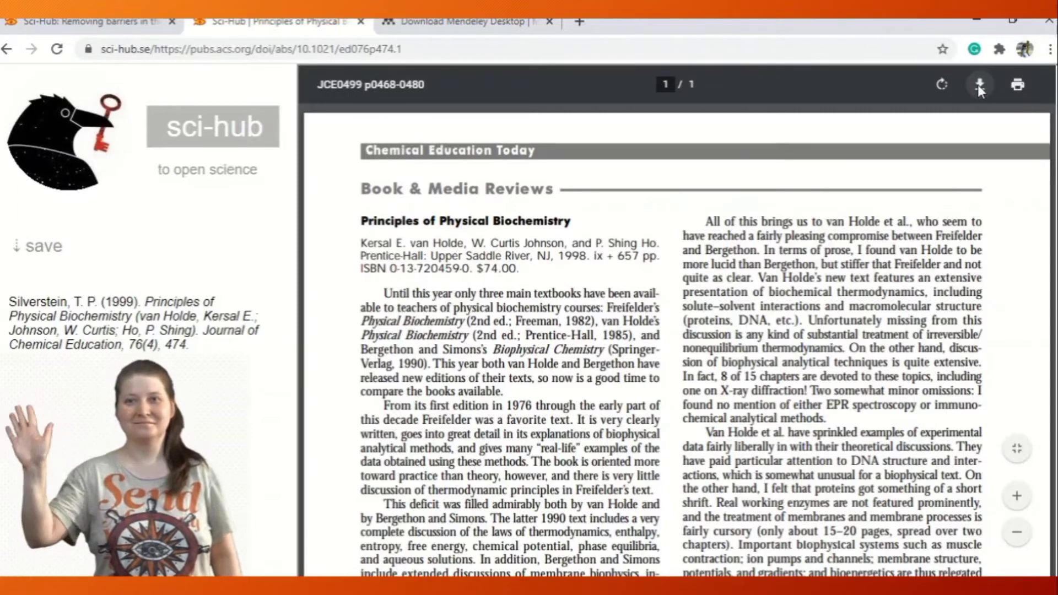
pyautogui.click(977, 84)
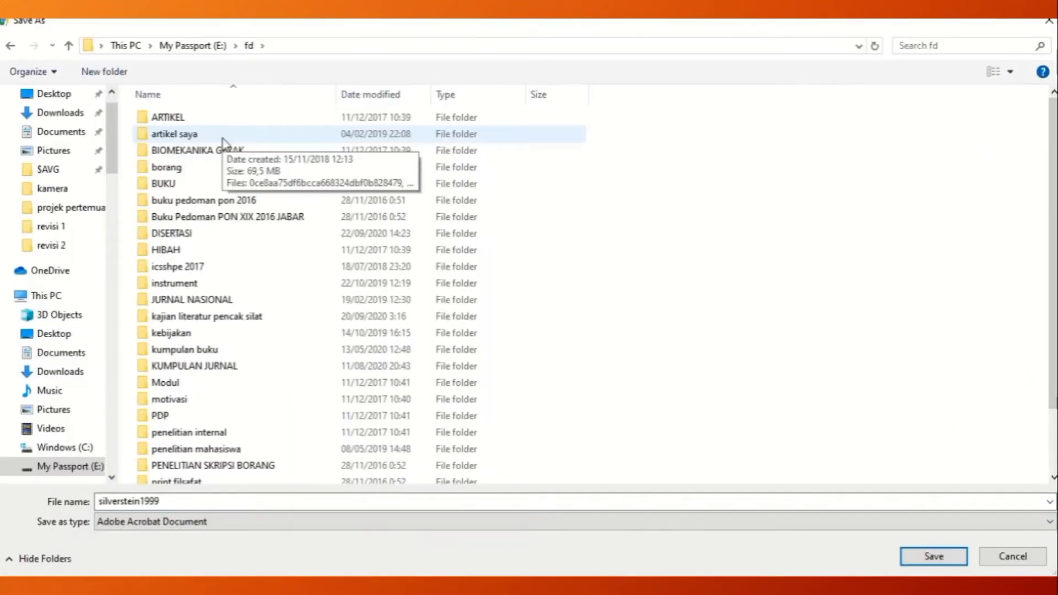
pyautogui.click(104, 72)
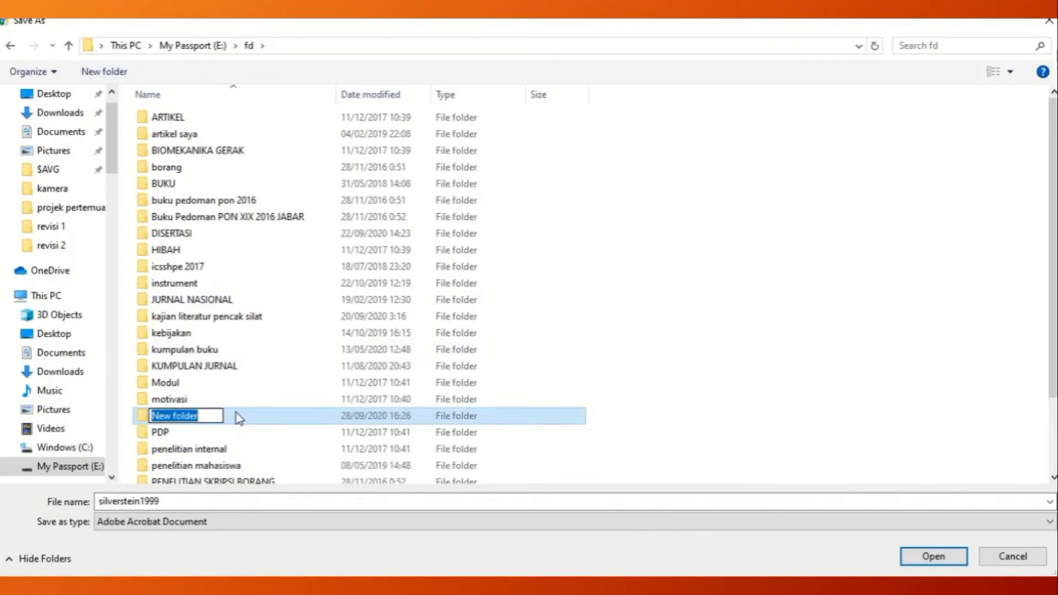
pyautogui.write('skripsi')
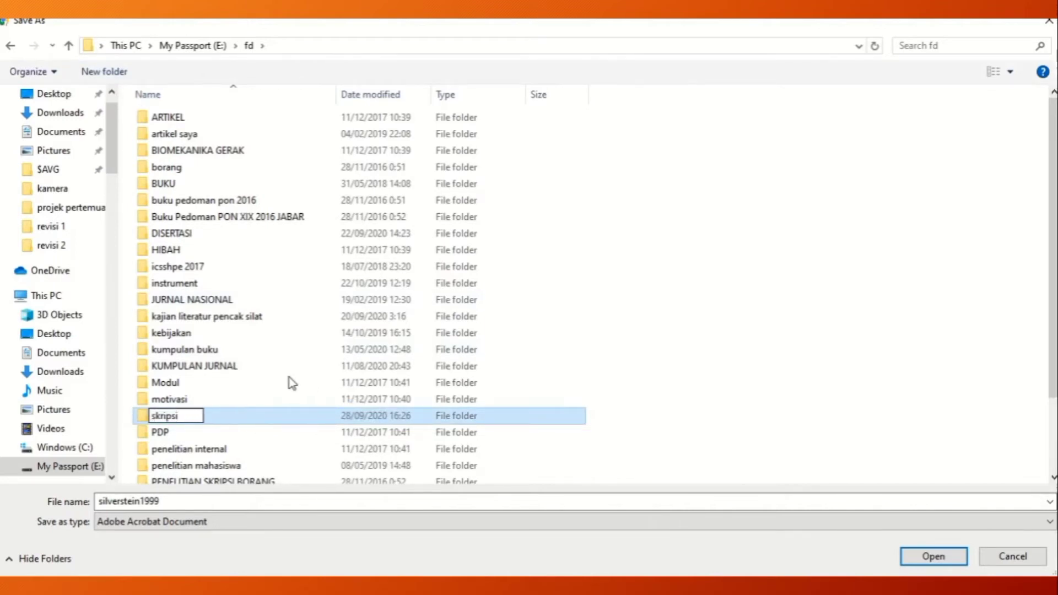
pyautogui.press('Return')
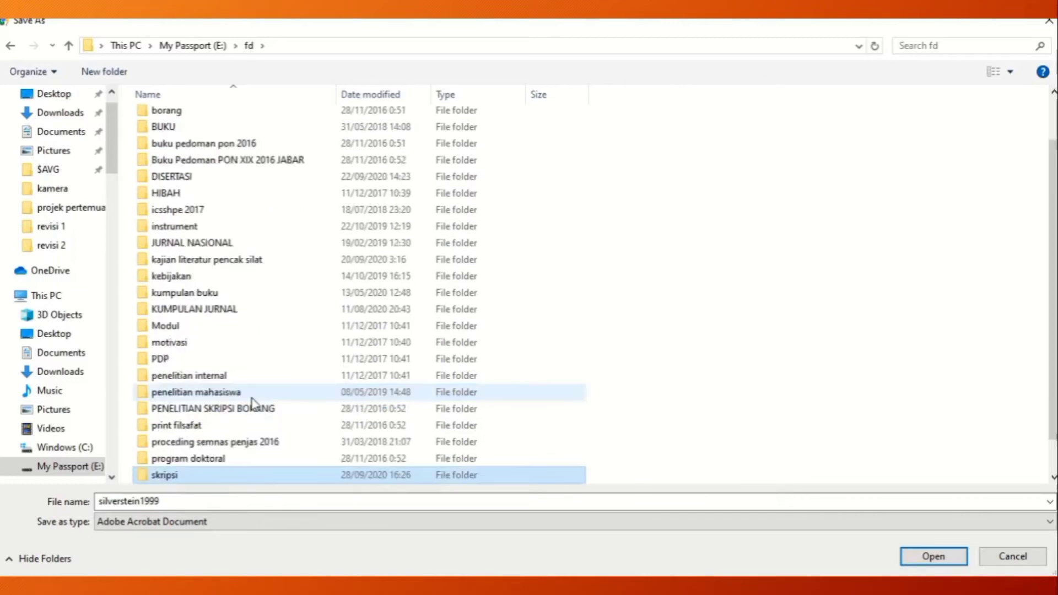
pyautogui.doubleClick(185, 475)
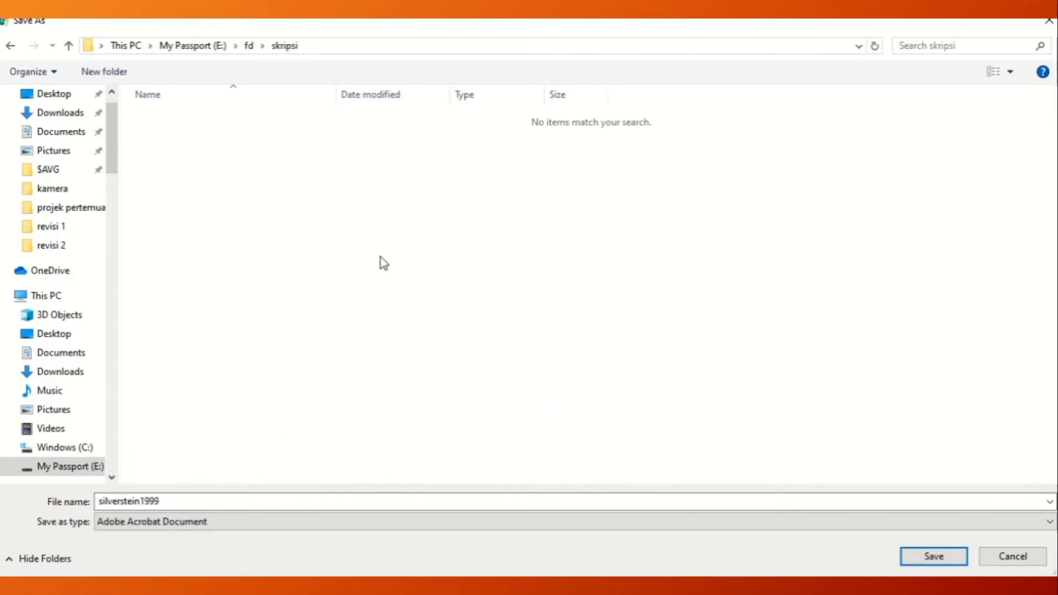
pyautogui.click(925, 562)
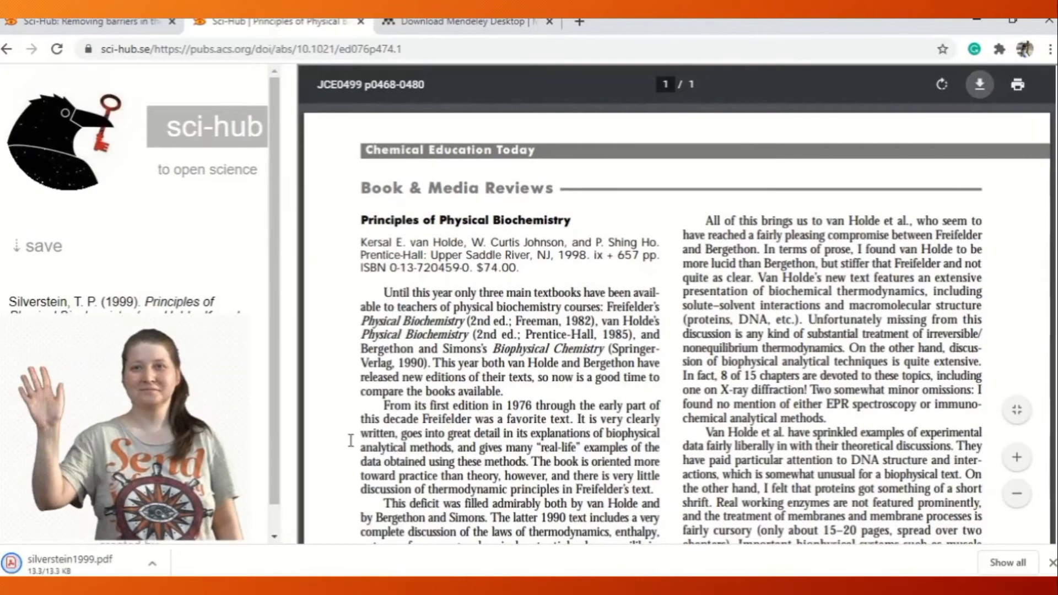
# Return to Sci-Hub's start page, switch to Mendeley Desktop and highlight the whole abstract of "Physical literacy in the field of physical education".
pyautogui.click(8, 49)
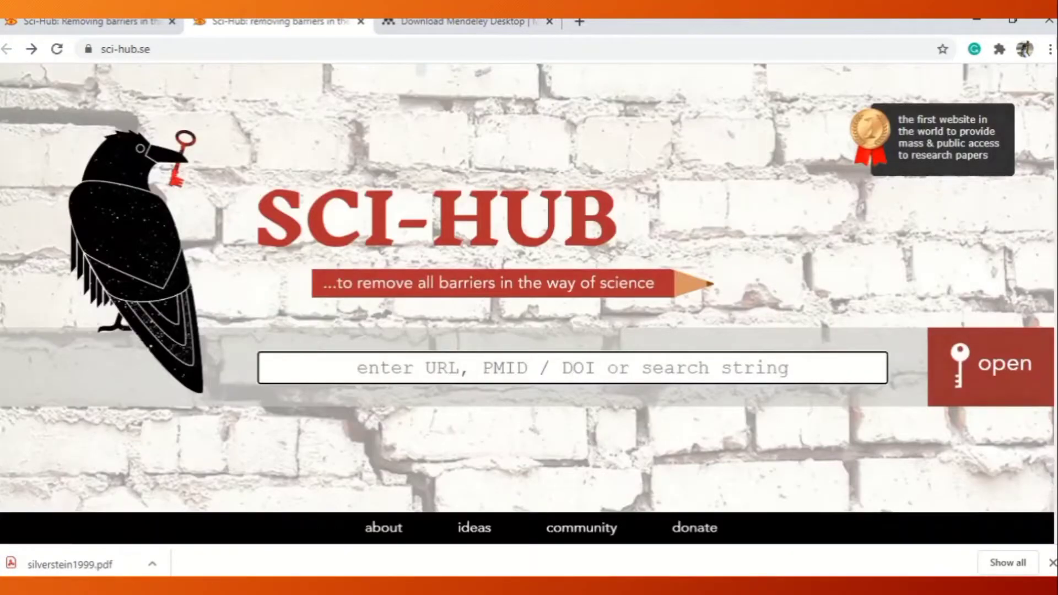
pyautogui.click(556, 587)
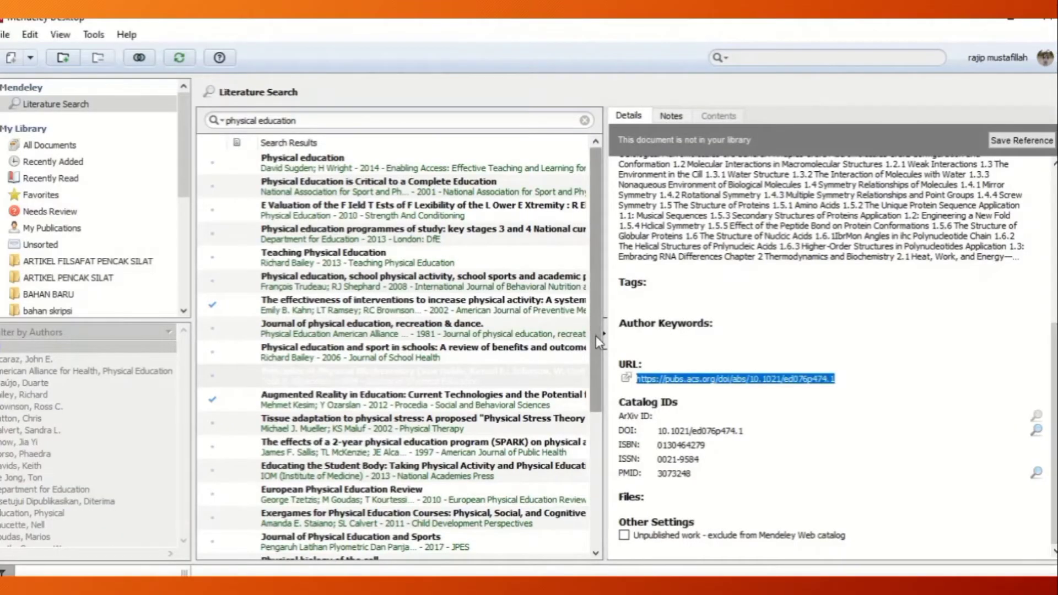
pyautogui.moveTo(595, 335); pyautogui.dragTo(600, 441)
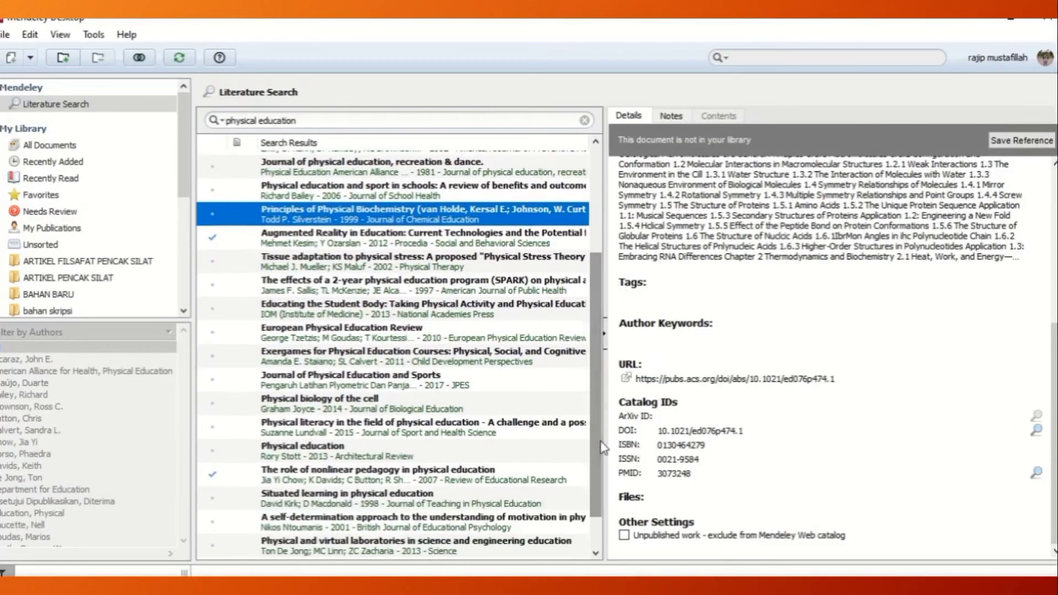
pyautogui.click(419, 431)
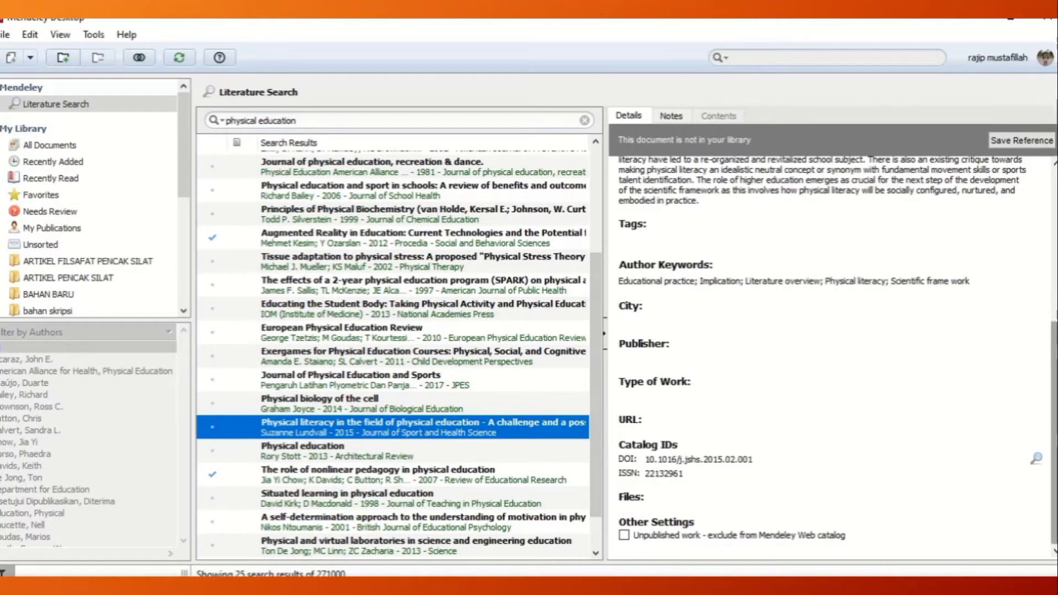
pyautogui.click(1056, 348)
pyautogui.moveTo(1056, 348); pyautogui.dragTo(1050, 190)
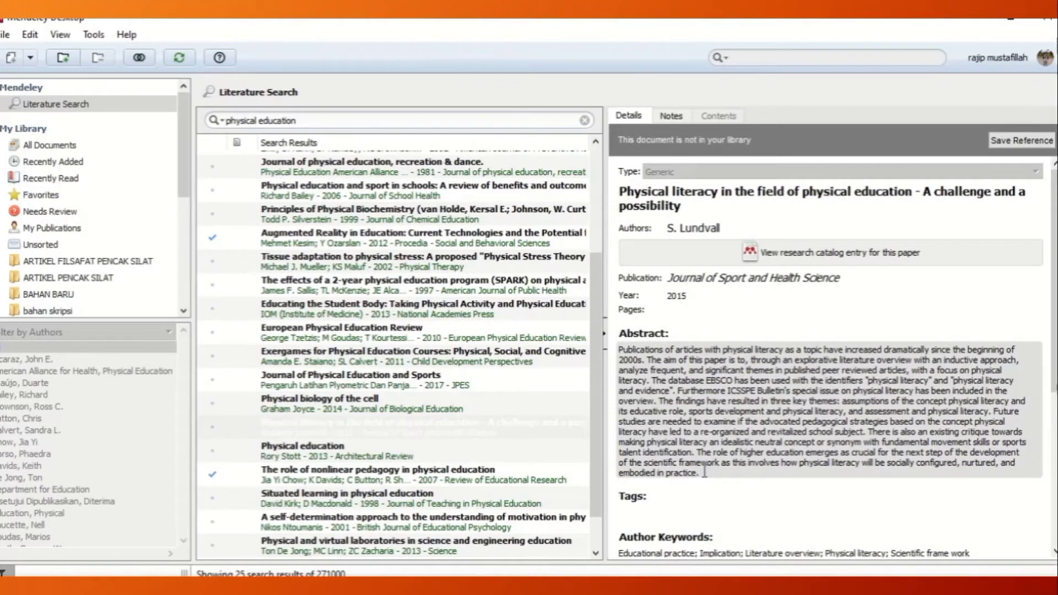
pyautogui.moveTo(705, 471); pyautogui.dragTo(612, 347)
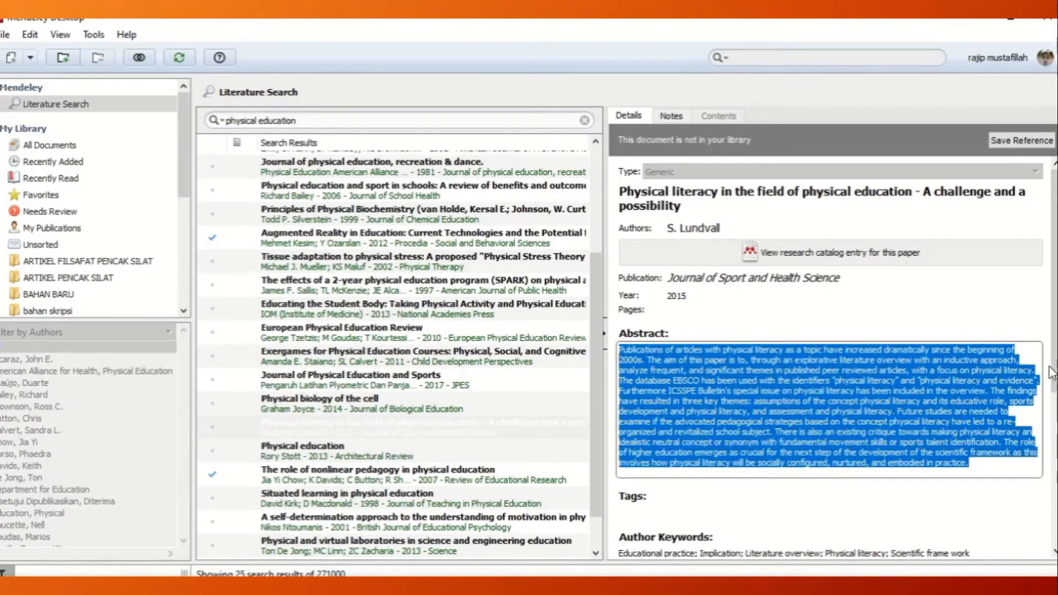
# Look up the "Physical literacy in the field of physical education" entry by its DOI and copy its URL.
pyautogui.moveTo(1053, 373); pyautogui.dragTo(1054, 529)
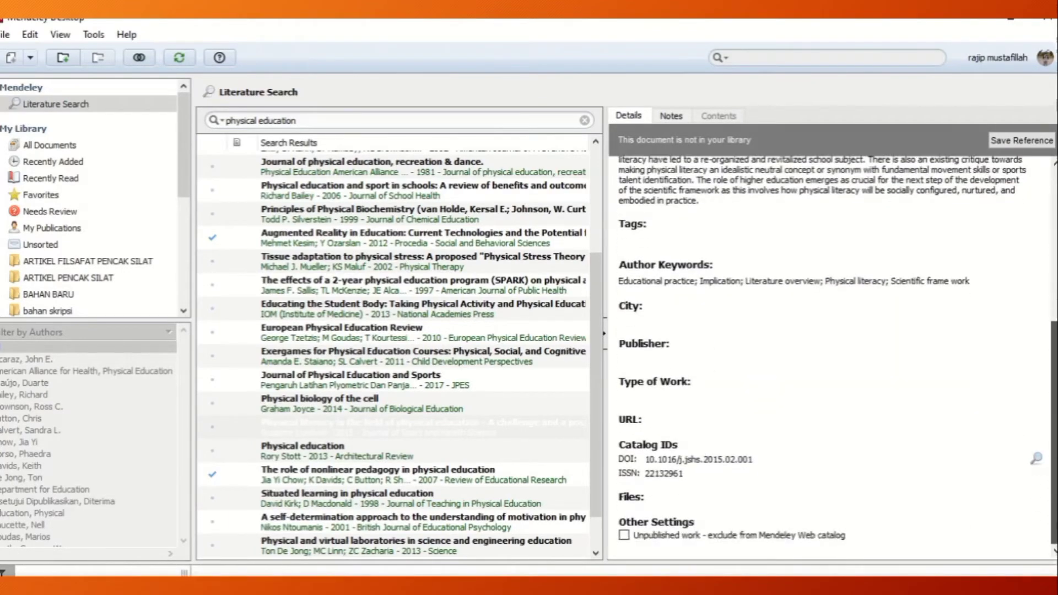
pyautogui.click(1038, 460)
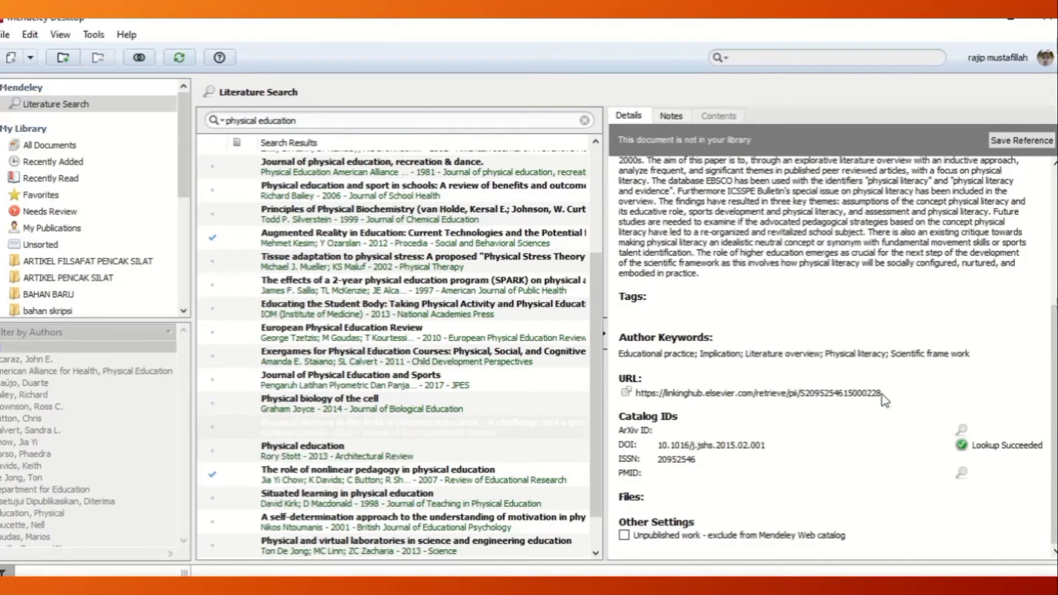
pyautogui.moveTo(882, 394); pyautogui.dragTo(638, 396)
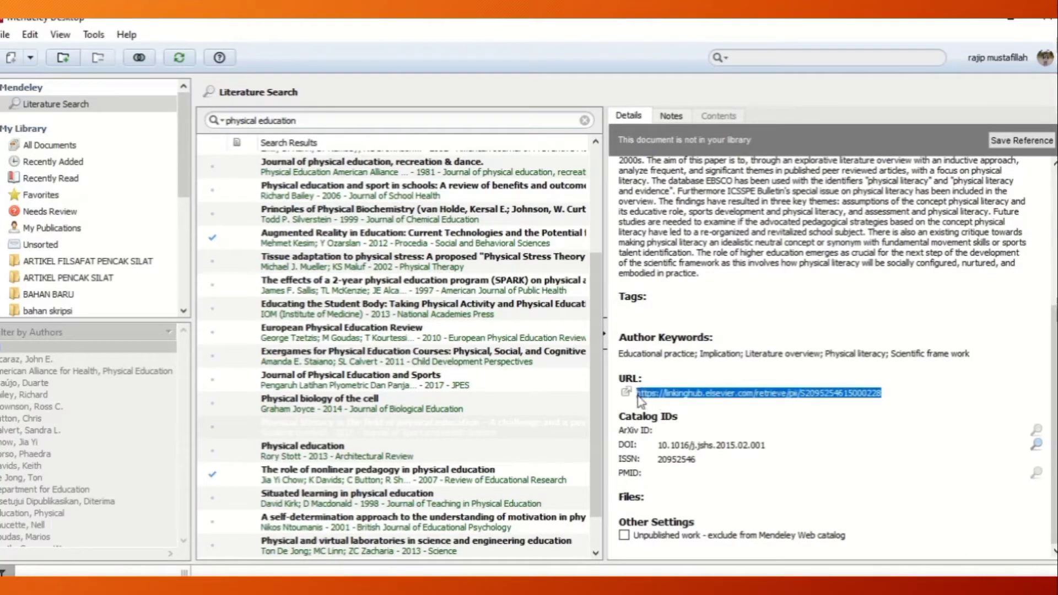
pyautogui.rightClick(647, 395)
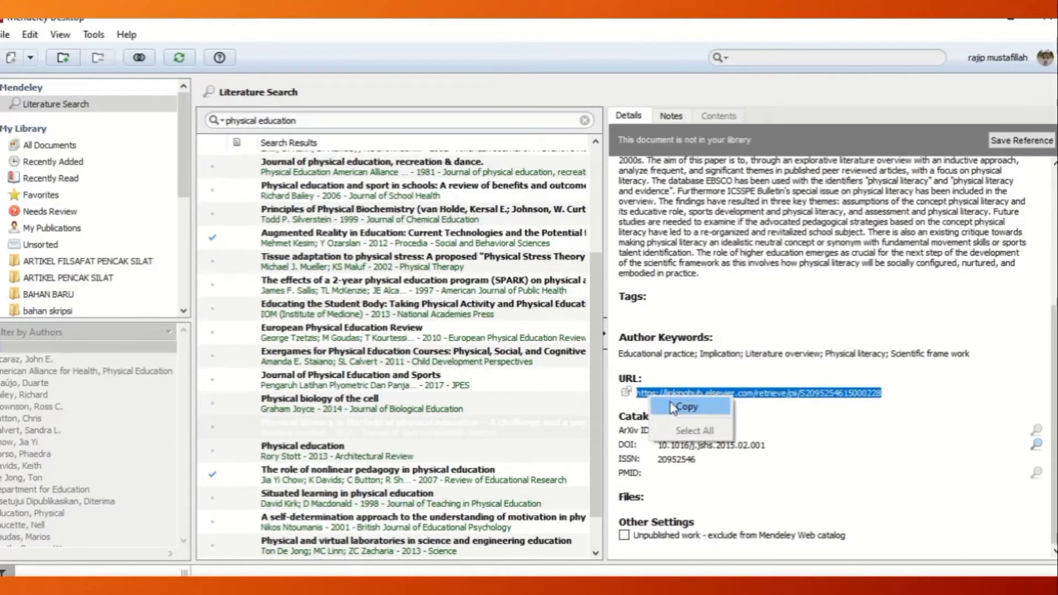
pyautogui.click(672, 408)
# Switch to Chrome and open the physical literacy article in Sci-Hub using the copied linkinghub.elsevier.com URL.
pyautogui.click(572, 585)
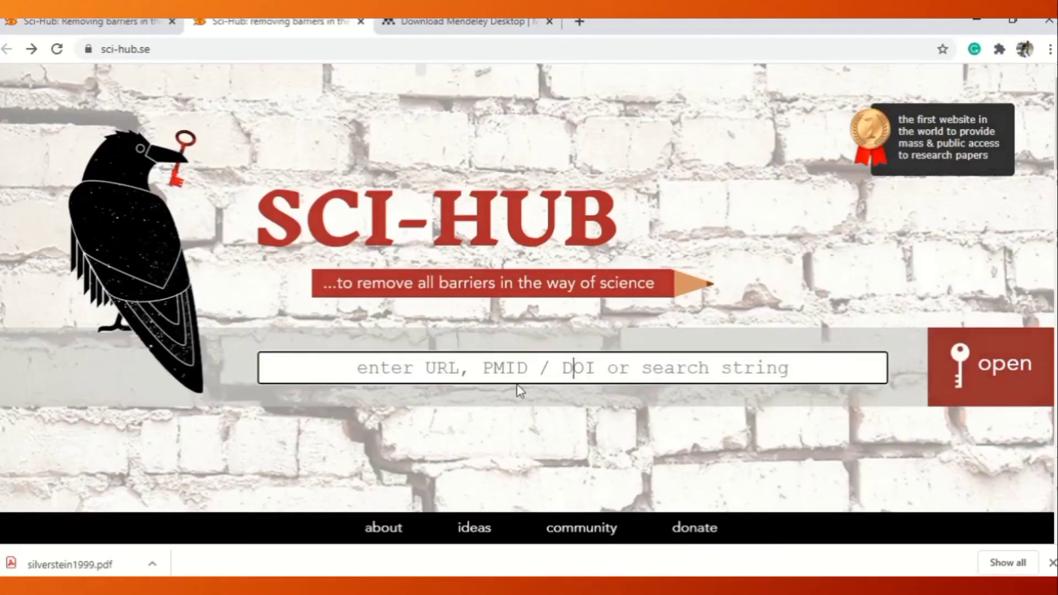
pyautogui.rightClick(577, 376)
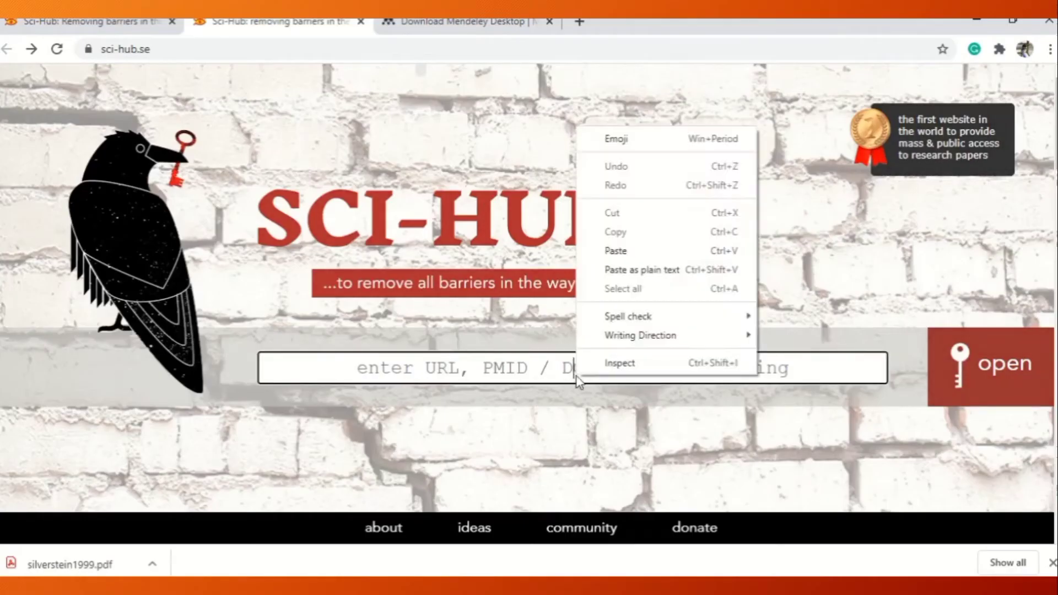
pyautogui.click(618, 247)
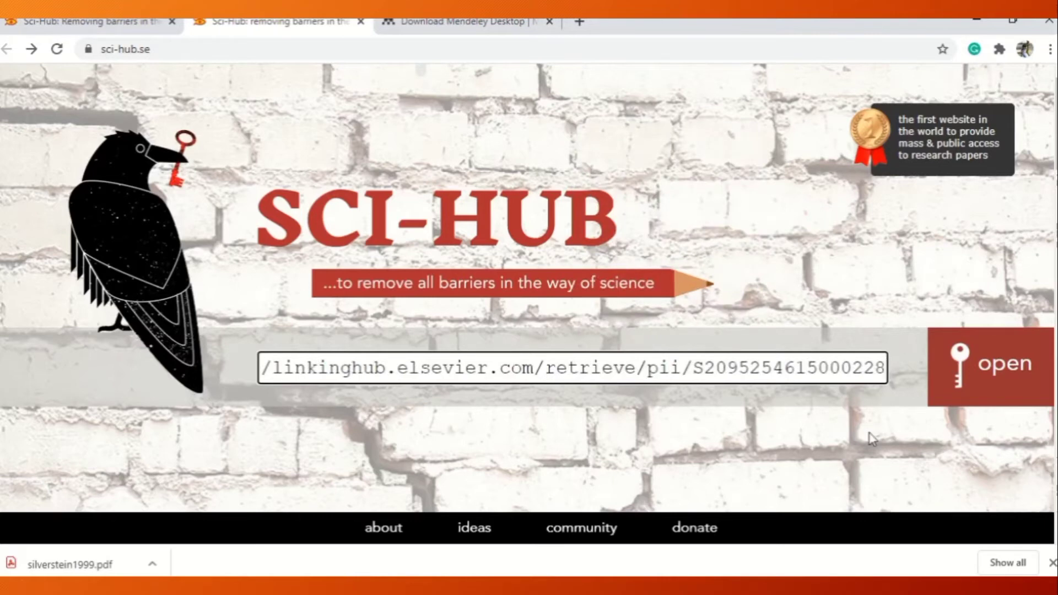
pyautogui.click(981, 374)
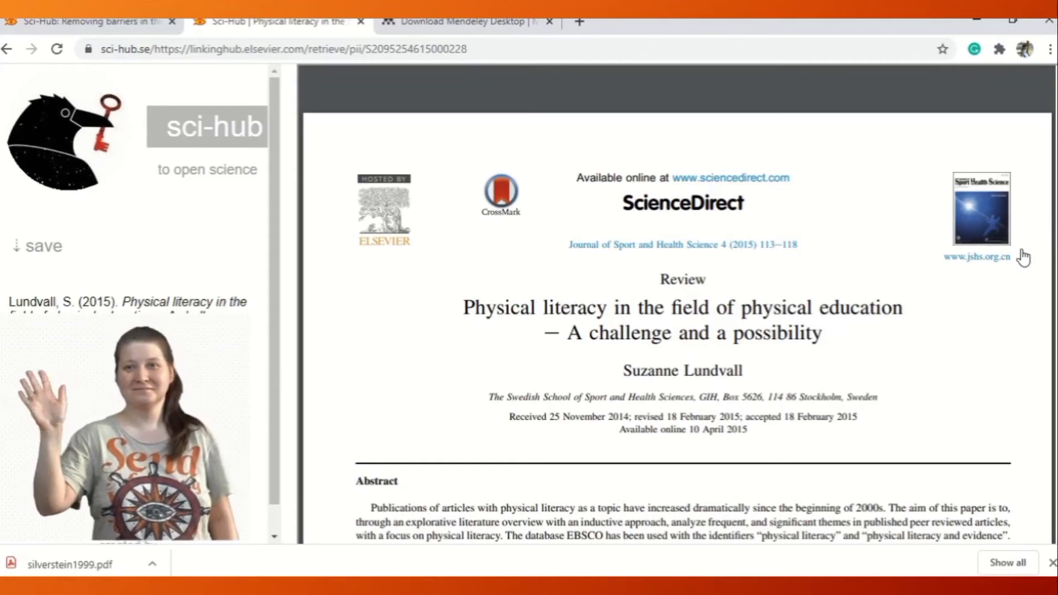
# Skim the physical literacy article and download its PDF as lundvall2015 into the skripsi folder.
pyautogui.scroll(-15, 956, 255)
pyautogui.scroll(-5, 684, 303)
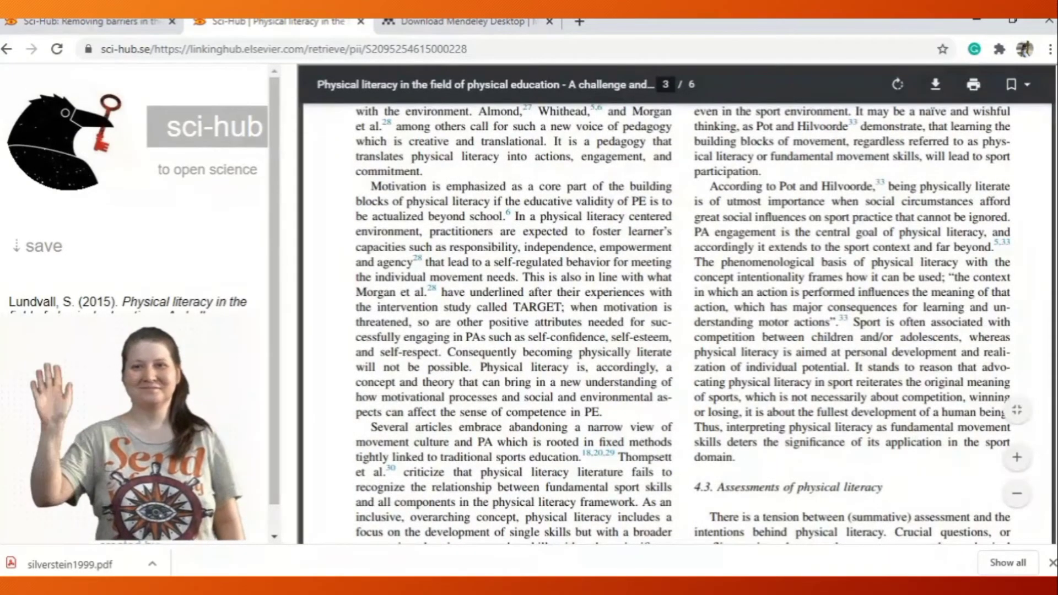
pyautogui.scroll(15, 683, 325)
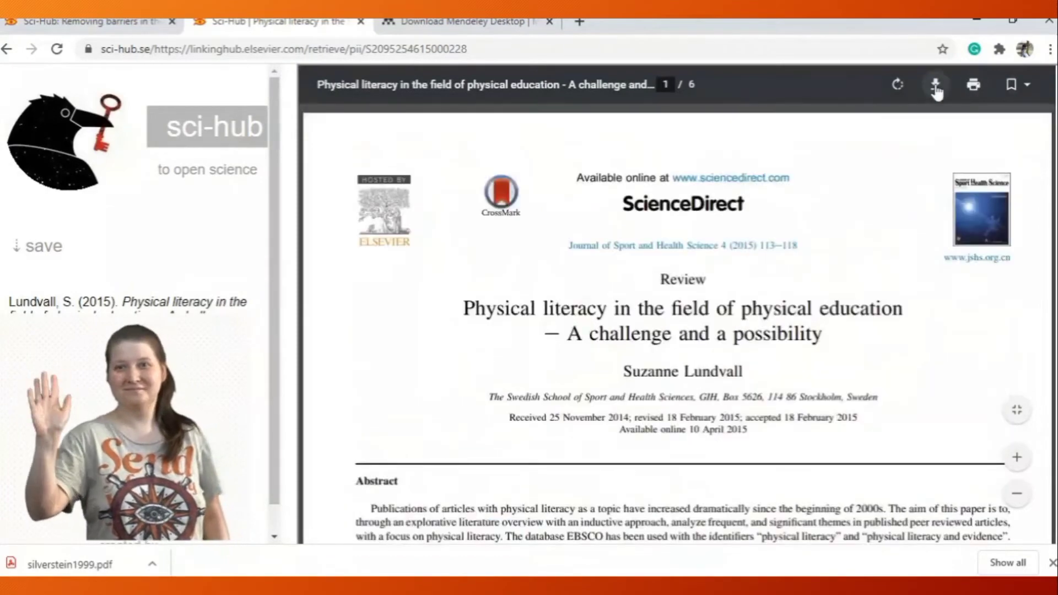
pyautogui.click(935, 85)
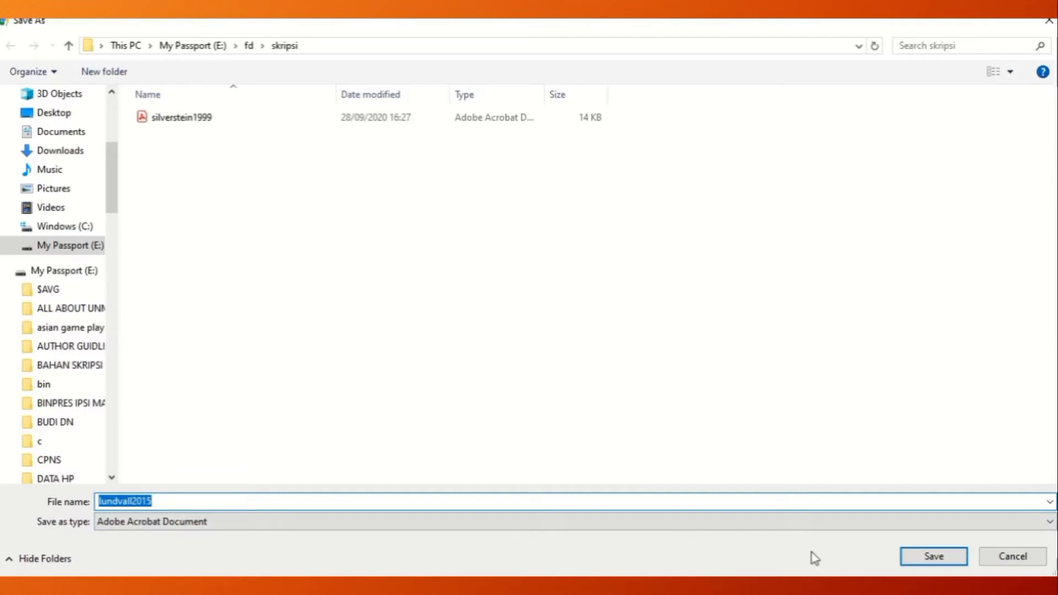
pyautogui.click(929, 557)
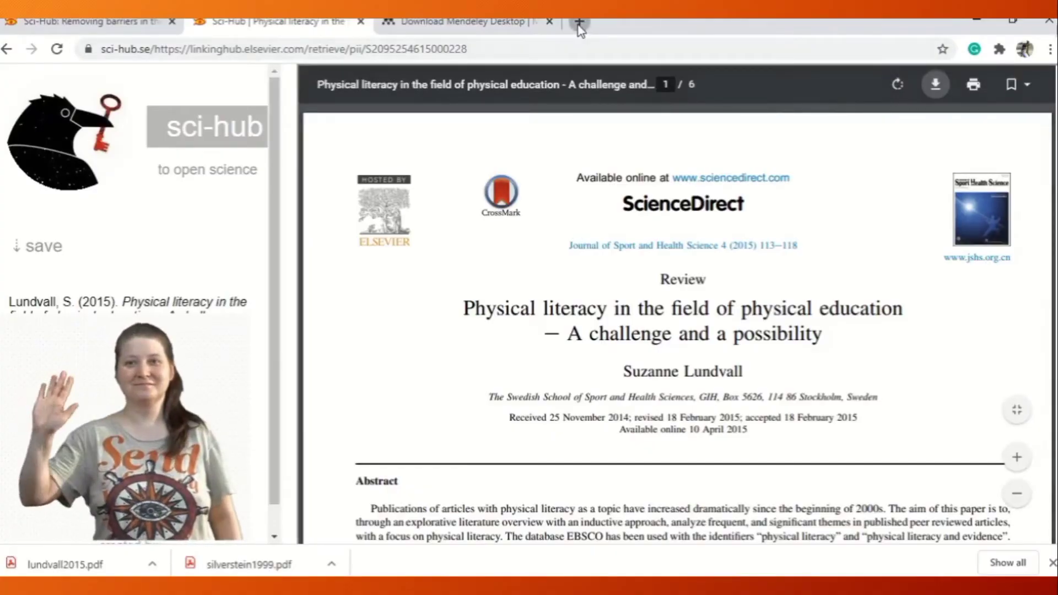
# Search Google for "taylor and francis online" in a new browser tab and open the tandfonline.com site.
pyautogui.click(577, 26)
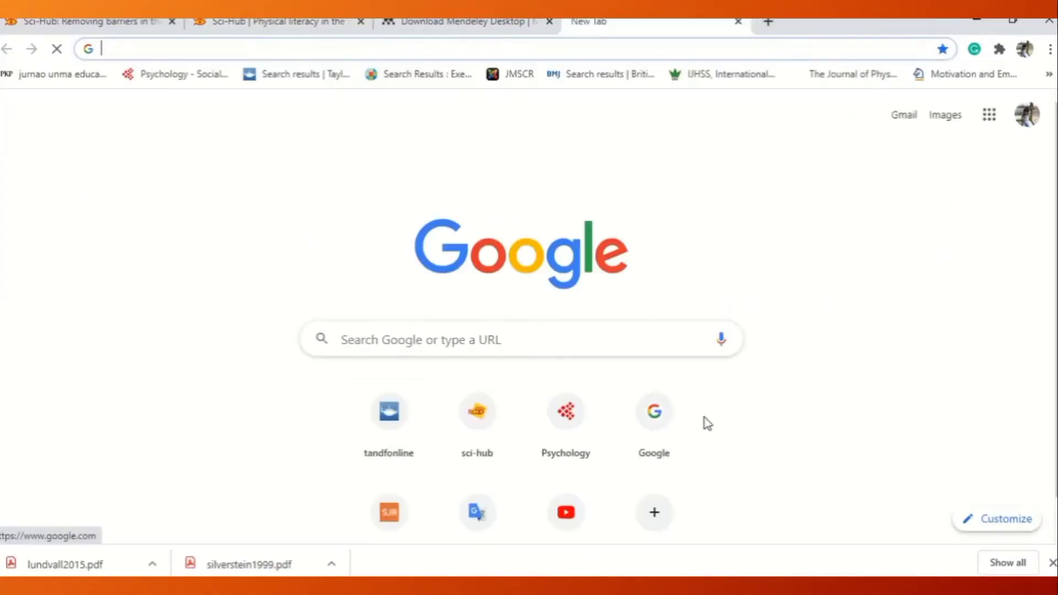
pyautogui.click(642, 427)
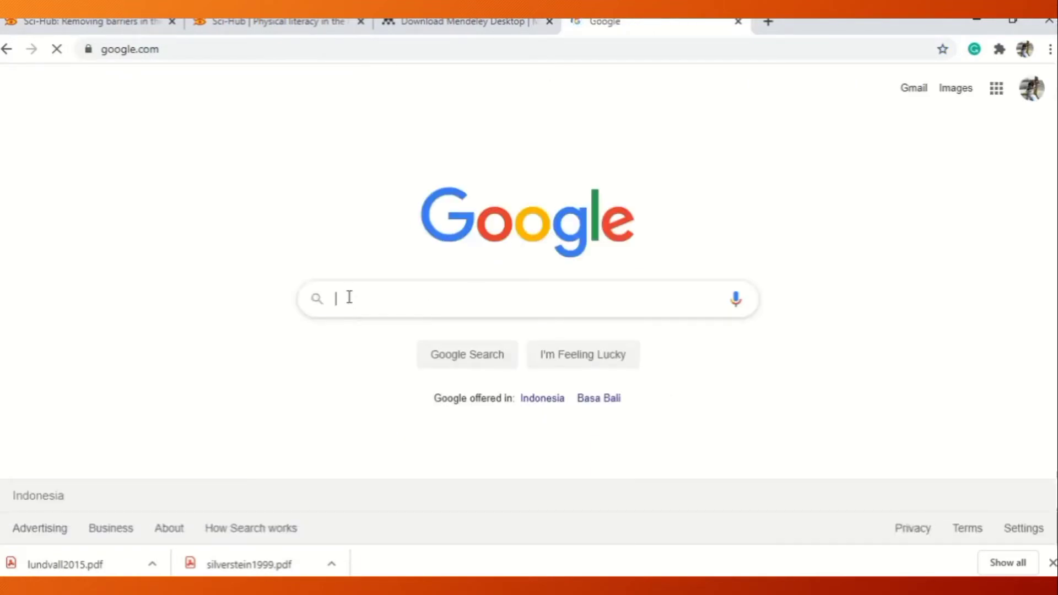
pyautogui.write('taylor')
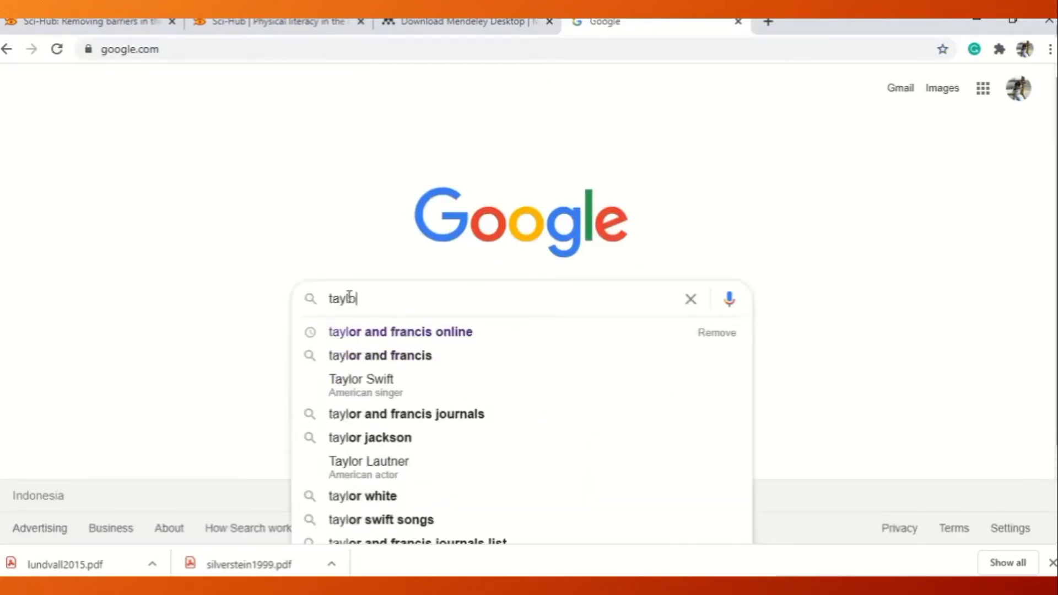
pyautogui.press('Down')
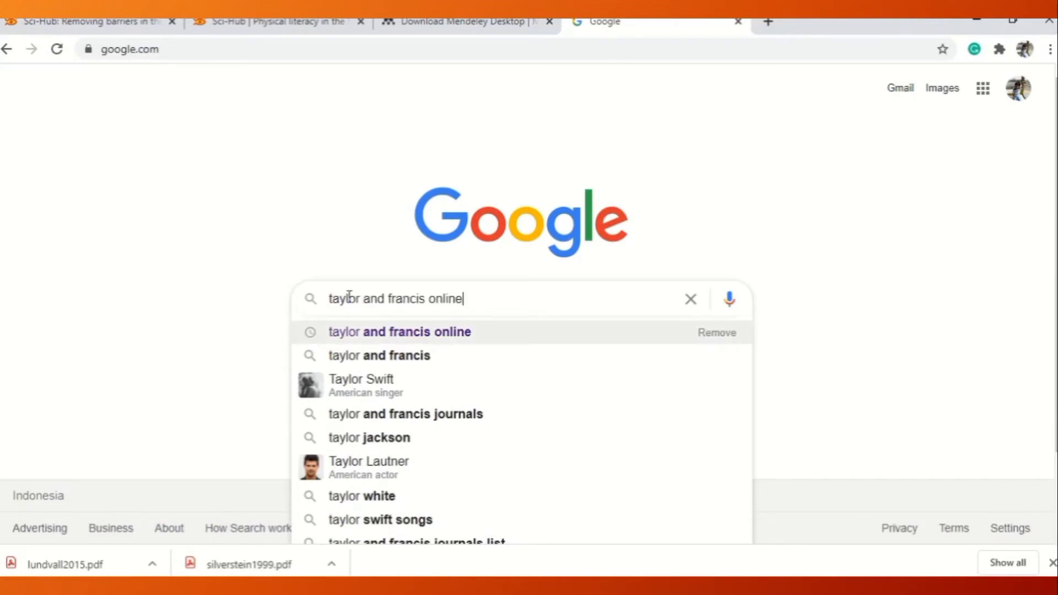
pyautogui.press('Return')
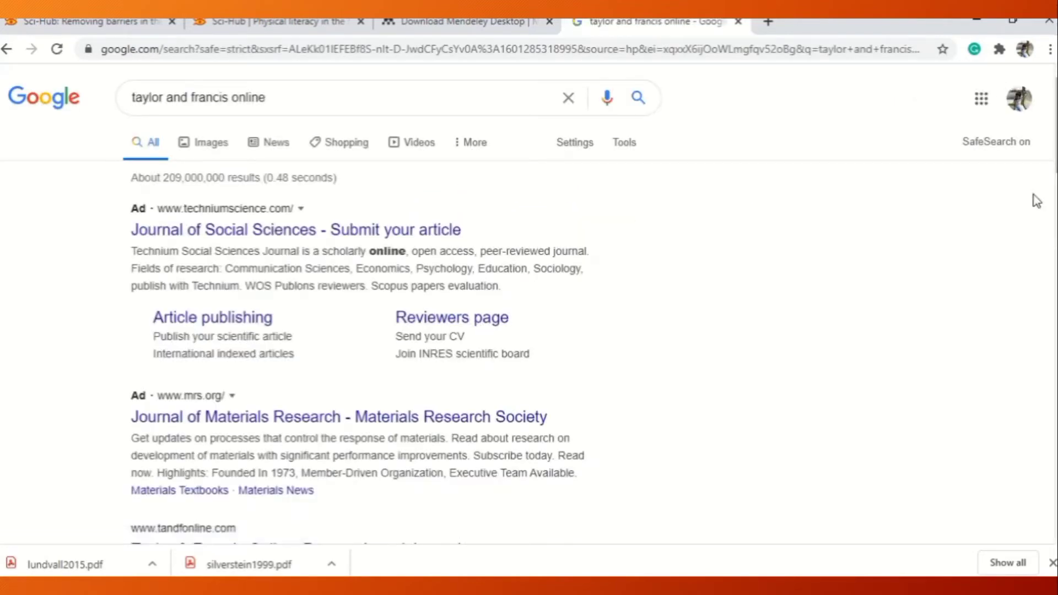
pyautogui.scroll(-7, 326, 162)
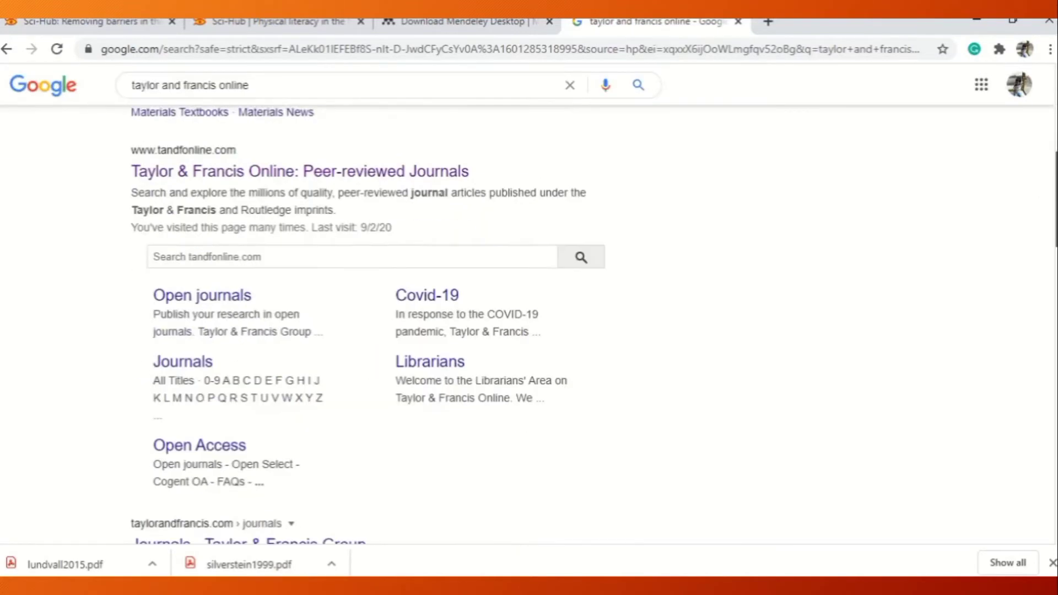
pyautogui.click(255, 176)
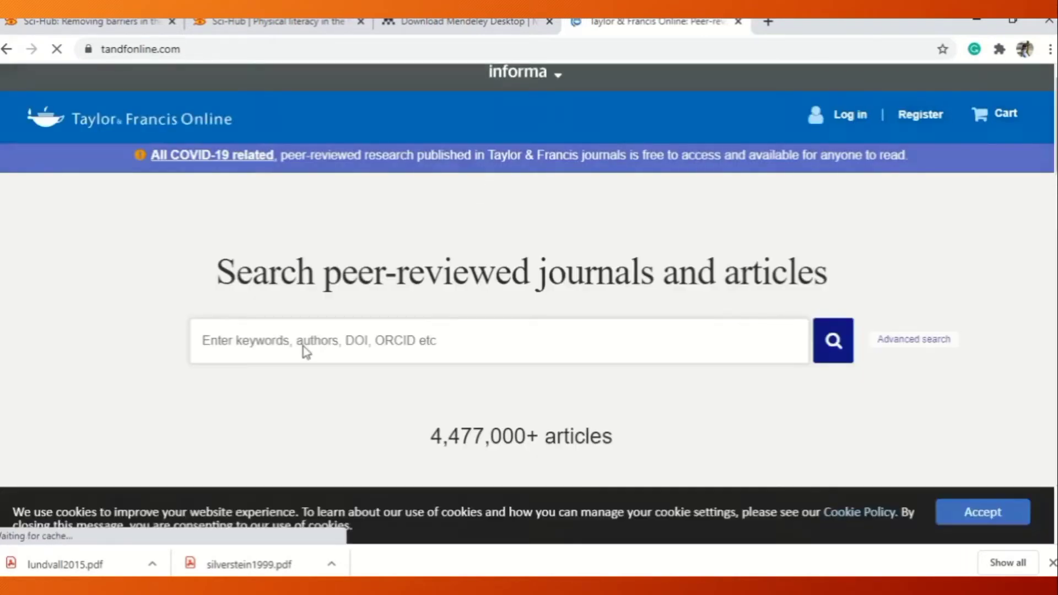
# Search Taylor & Francis Online for "physical education".
pyautogui.click(273, 340)
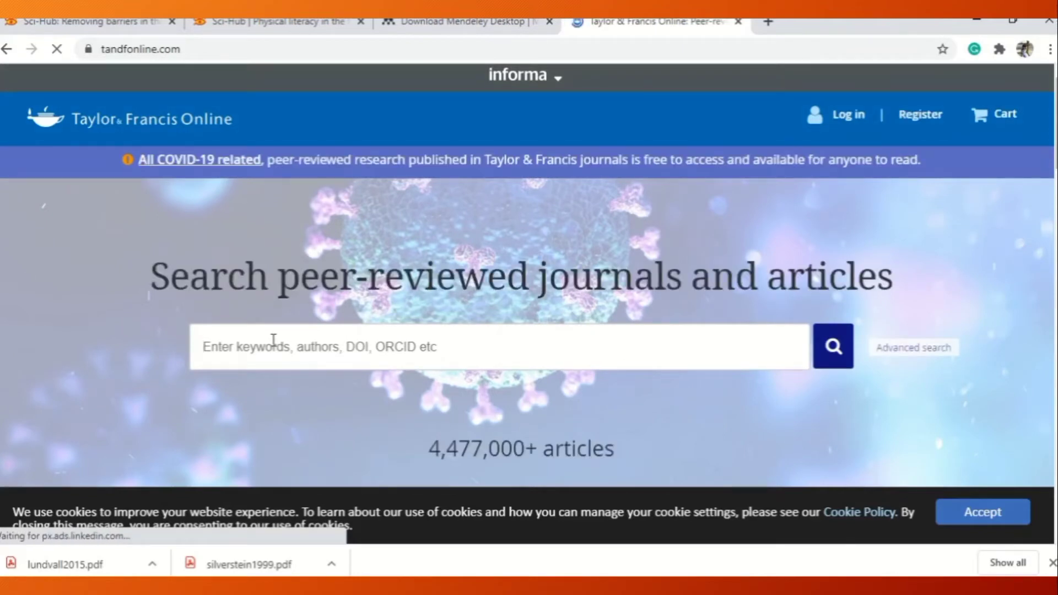
pyautogui.write('physical ')
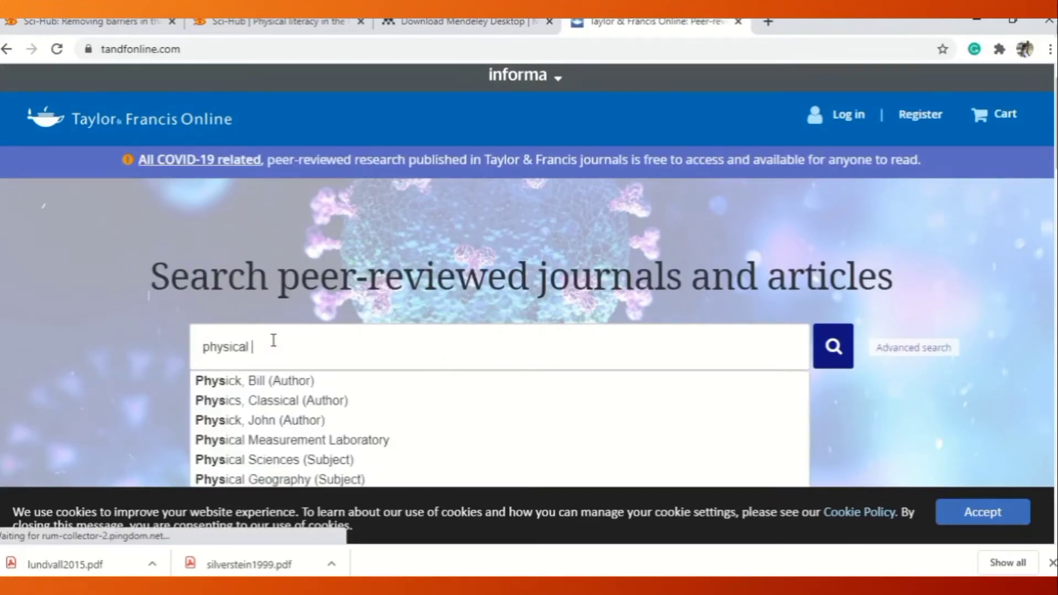
pyautogui.write('education')
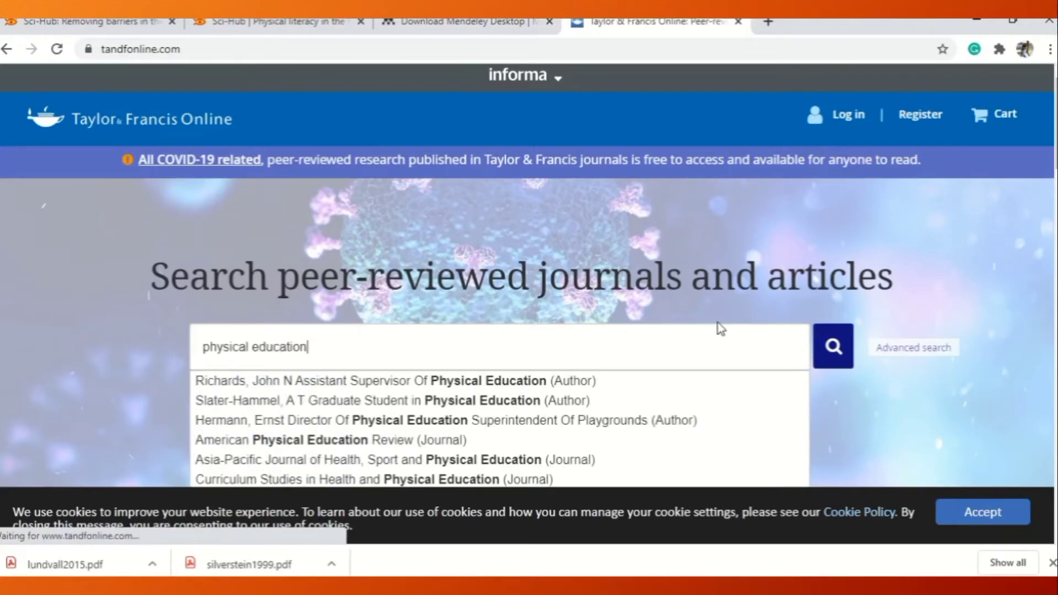
pyautogui.click(834, 360)
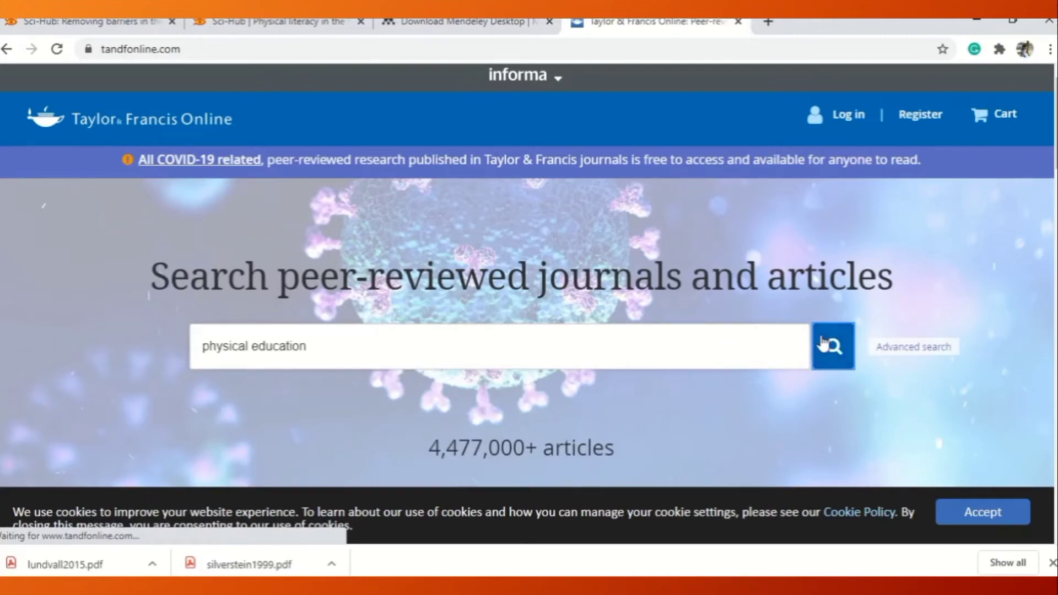
pyautogui.click(651, 341)
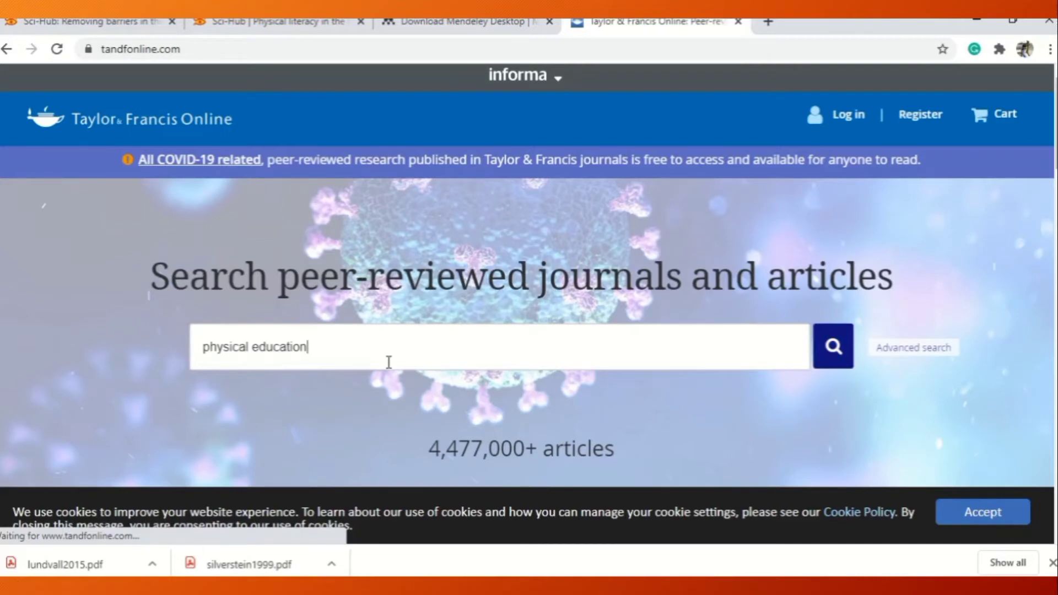
pyautogui.press('Return')
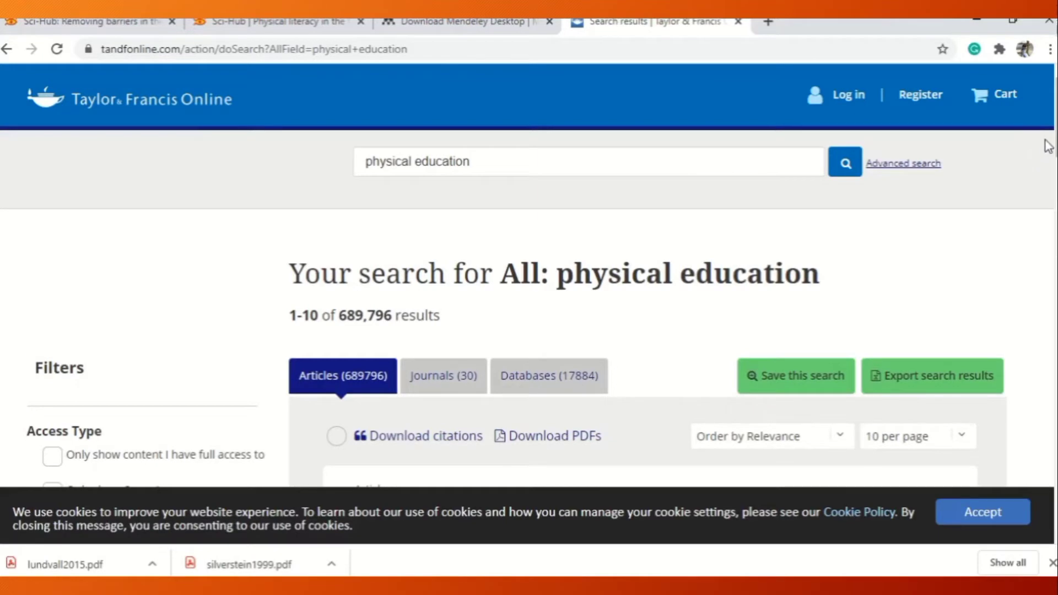
# Browse the article results and open "Aims and Objectives of Physical Education Activities".
pyautogui.scroll(-5, 529, 276)
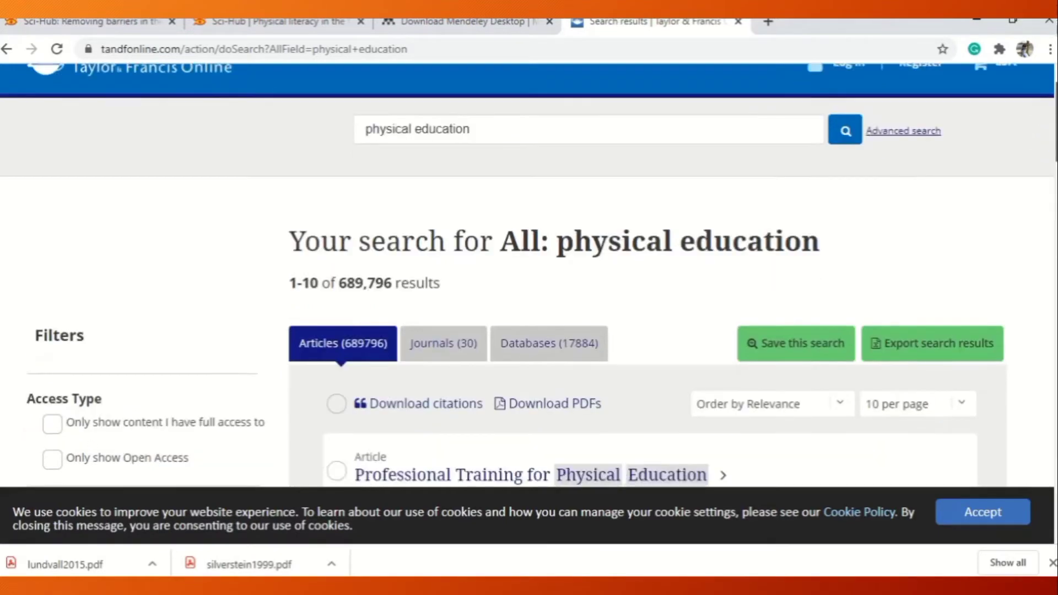
pyautogui.scroll(-3, 529, 276)
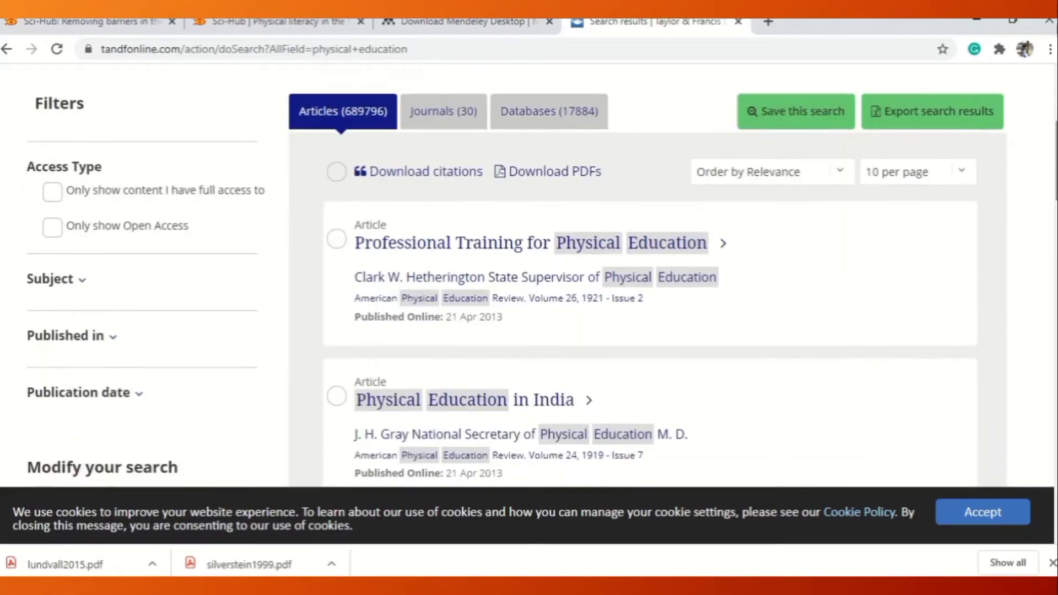
pyautogui.scroll(-4, 529, 275)
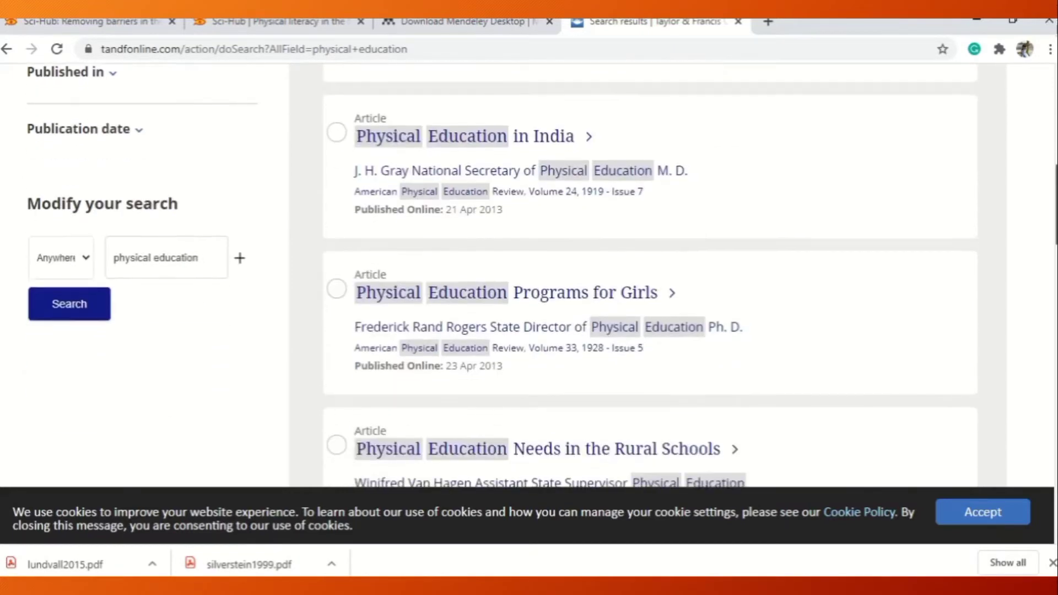
pyautogui.scroll(-3, 529, 275)
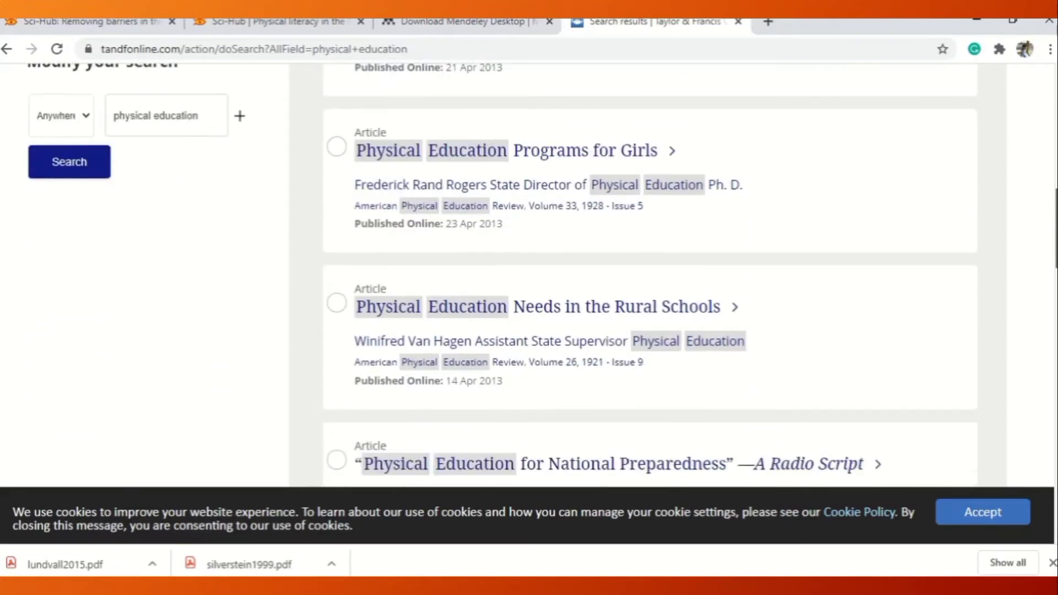
pyautogui.scroll(-2, 529, 276)
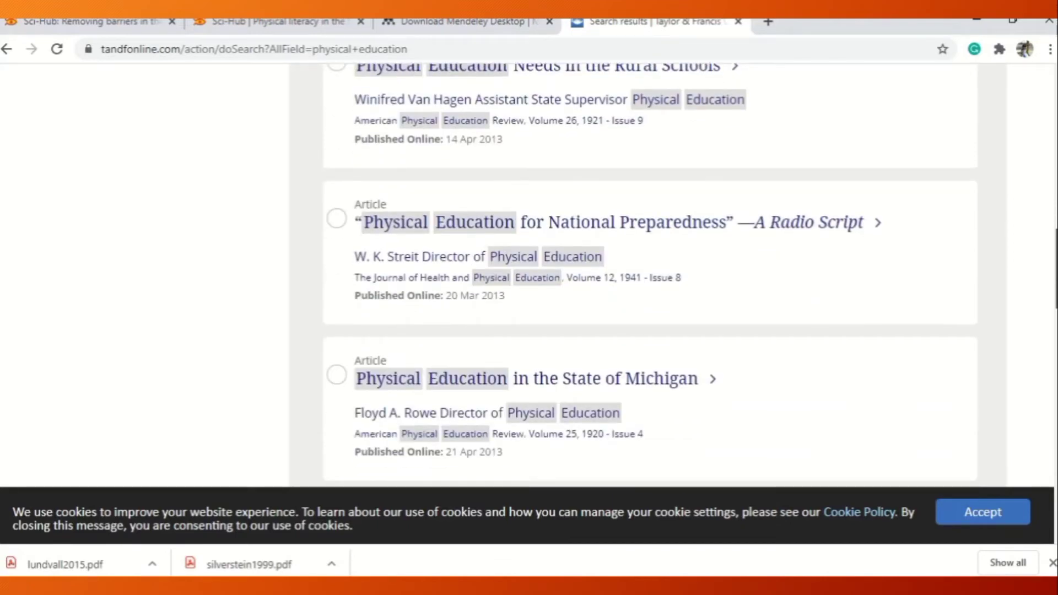
pyautogui.scroll(-5, 689, 276)
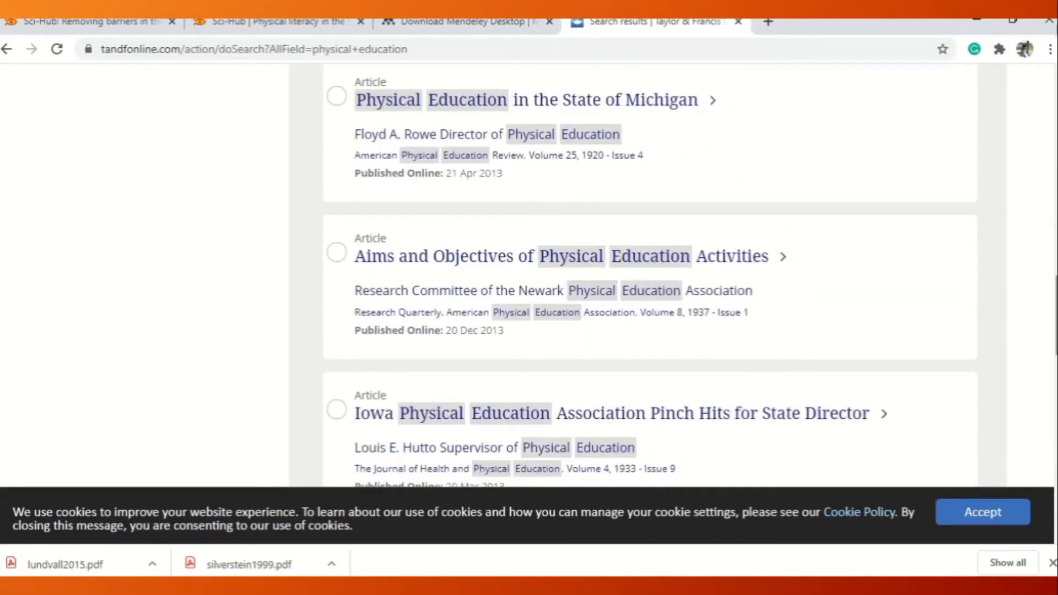
pyautogui.scroll(-1, 650, 275)
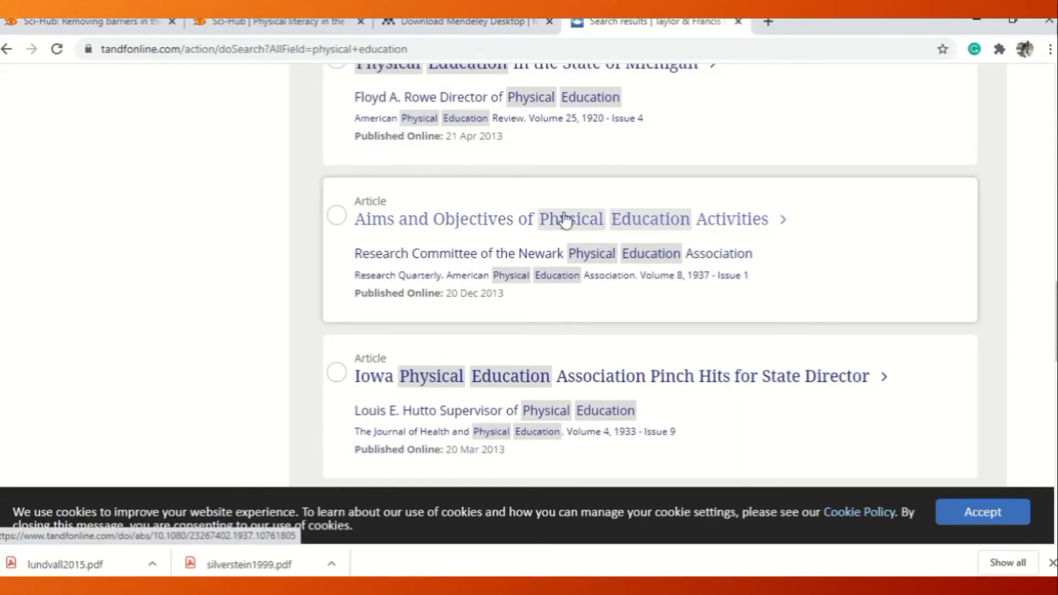
pyautogui.click(506, 221)
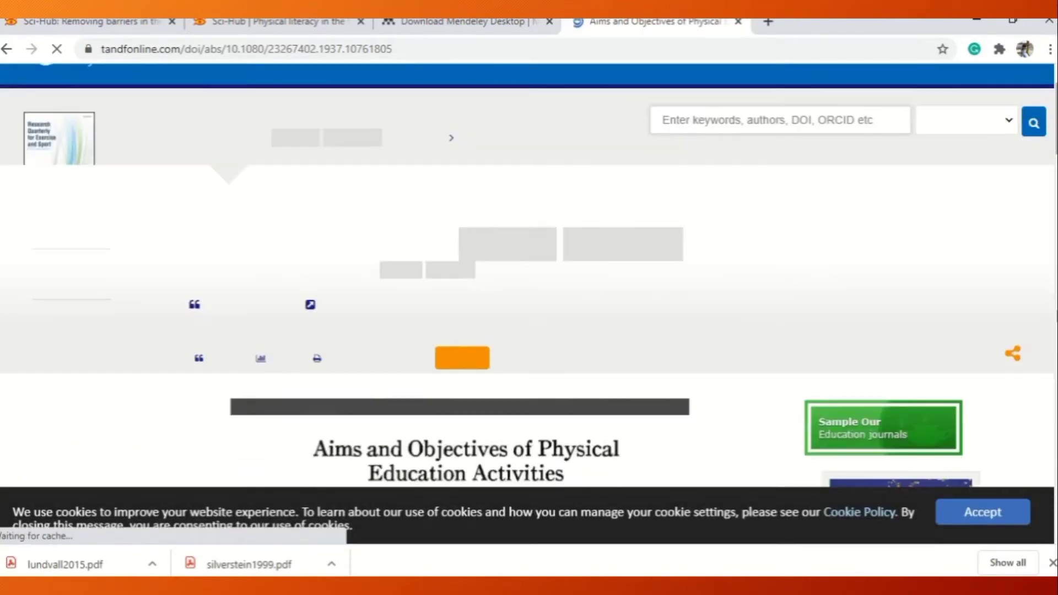
# Skim the article's first-page preview and copy the web address of its Taylor & Francis page.
pyautogui.scroll(-8, 529, 276)
pyautogui.scroll(-3, 465, 287)
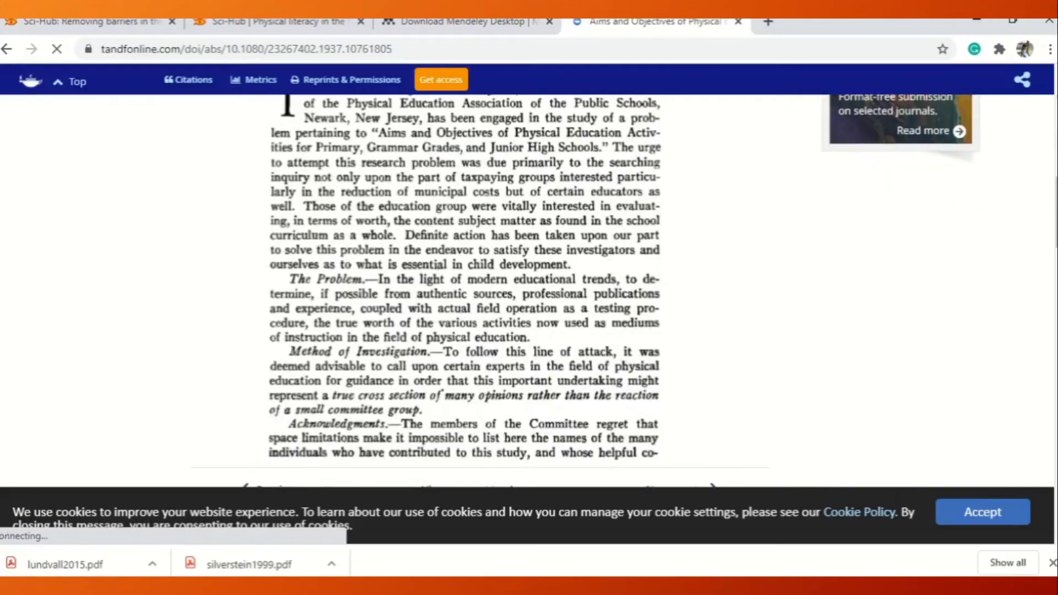
pyautogui.scroll(10, 580, 81)
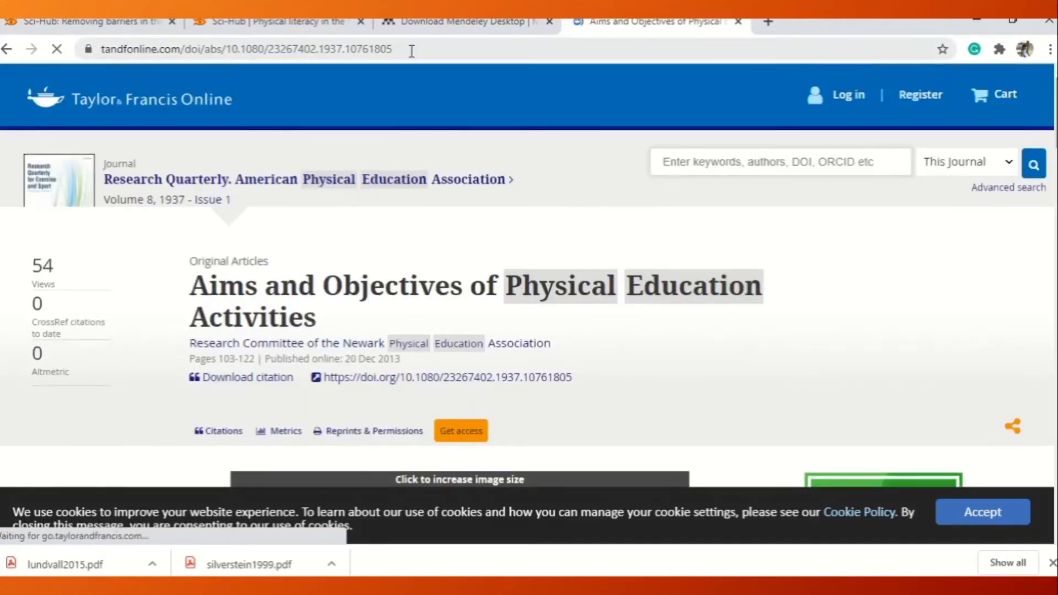
pyautogui.moveTo(411, 51); pyautogui.dragTo(111, 52)
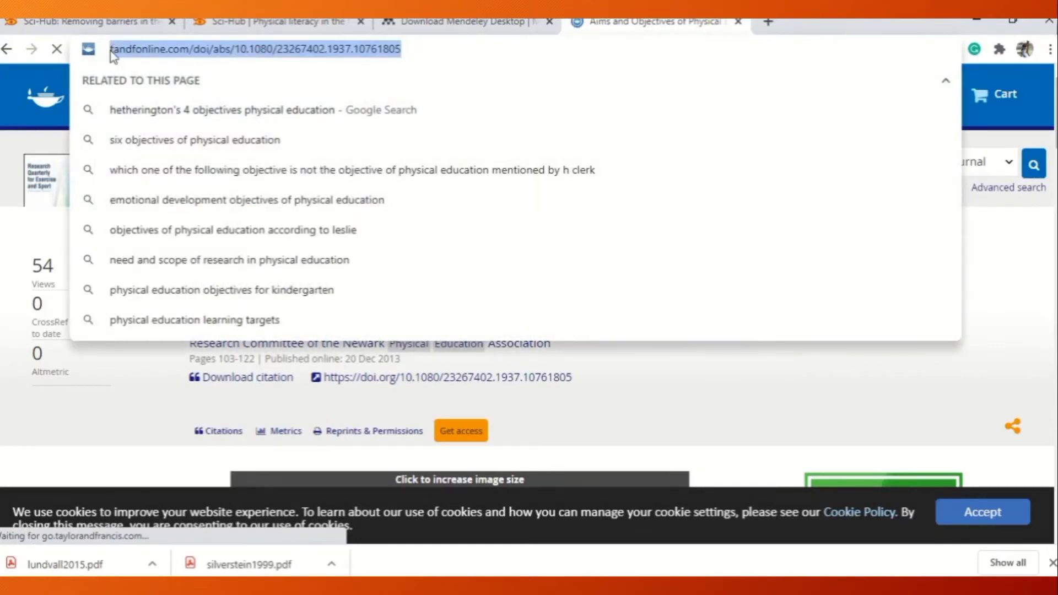
pyautogui.rightClick(170, 51)
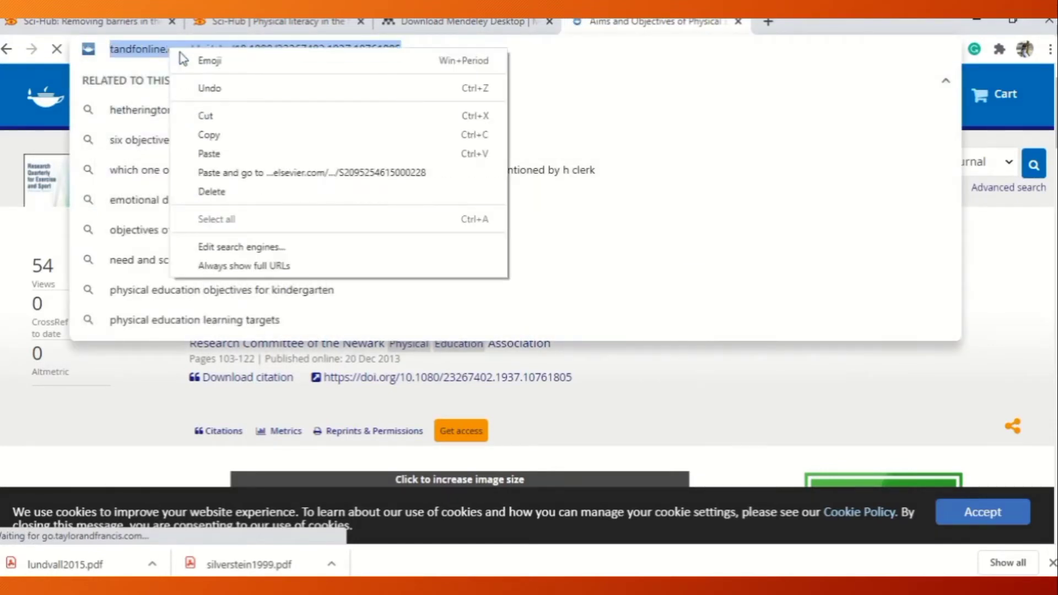
pyautogui.click(241, 139)
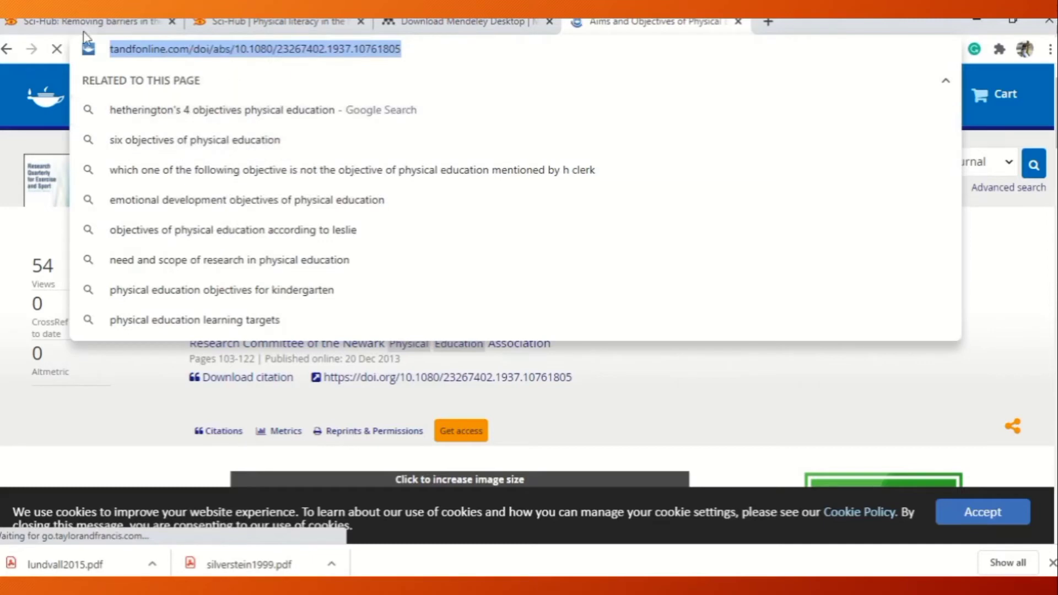
# Return to Sci-Hub's start page and open the article there using the copied tandfonline.com URL.
pyautogui.click(59, 24)
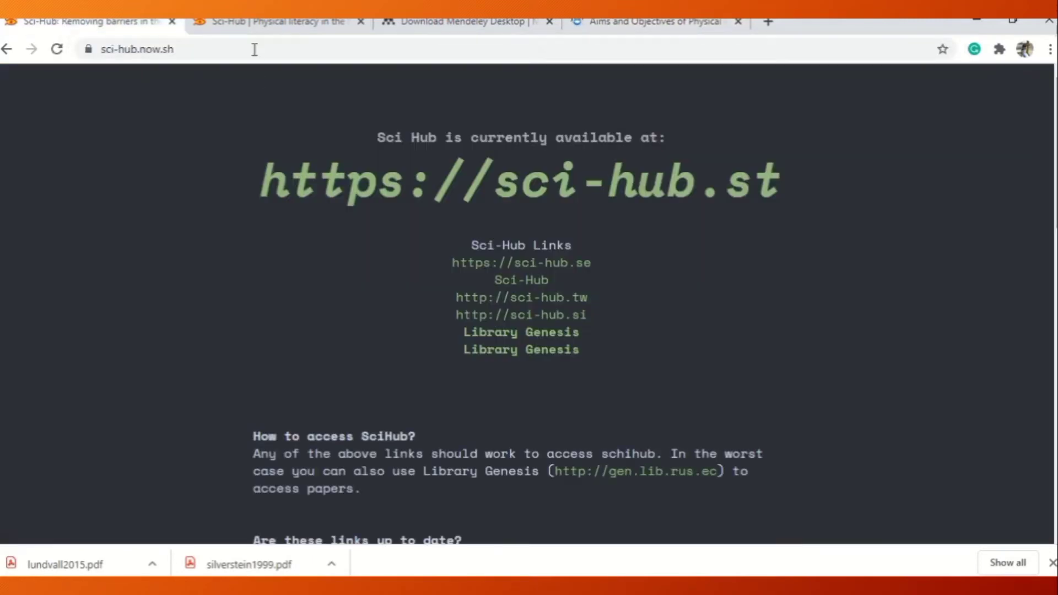
pyautogui.click(248, 22)
pyautogui.click(6, 48)
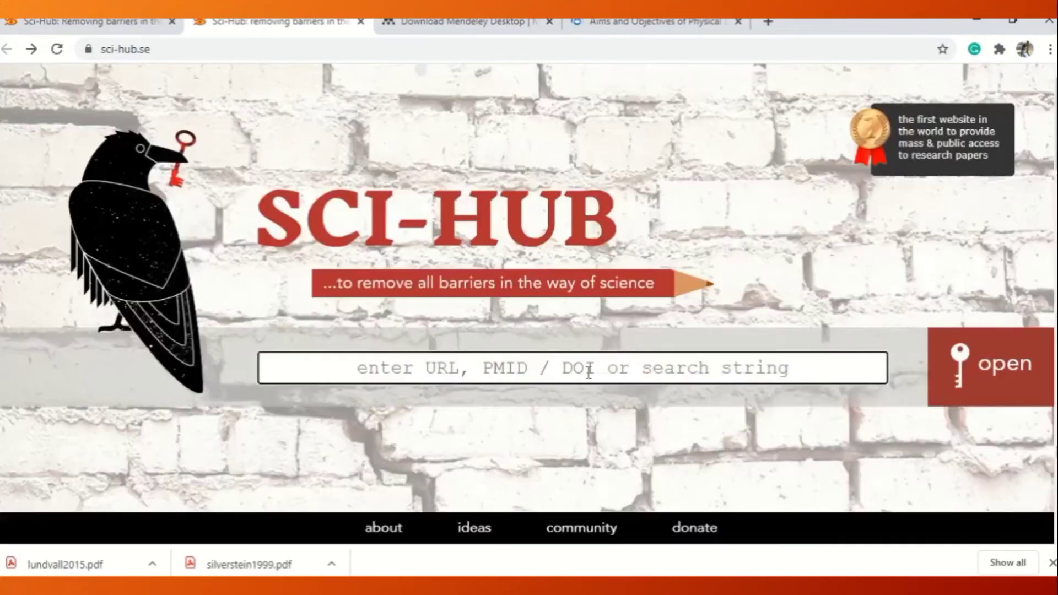
pyautogui.rightClick(587, 375)
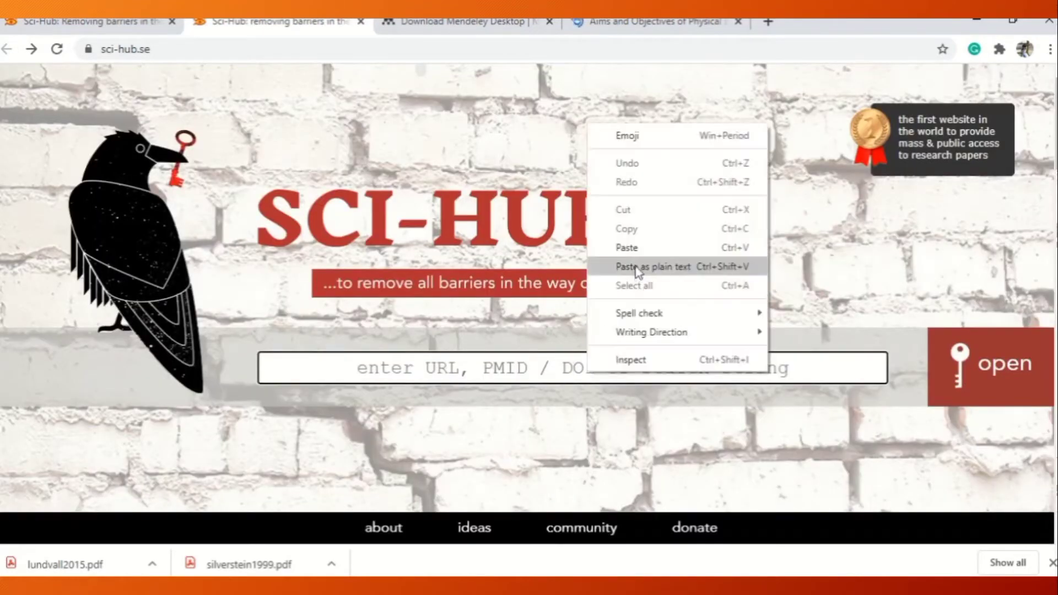
pyautogui.click(621, 254)
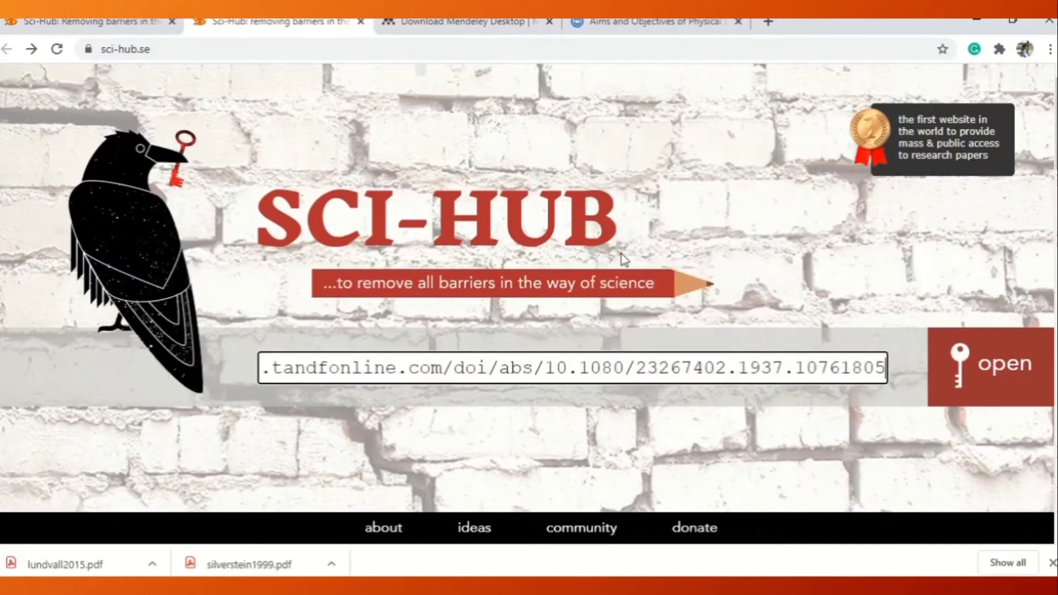
pyautogui.click(984, 377)
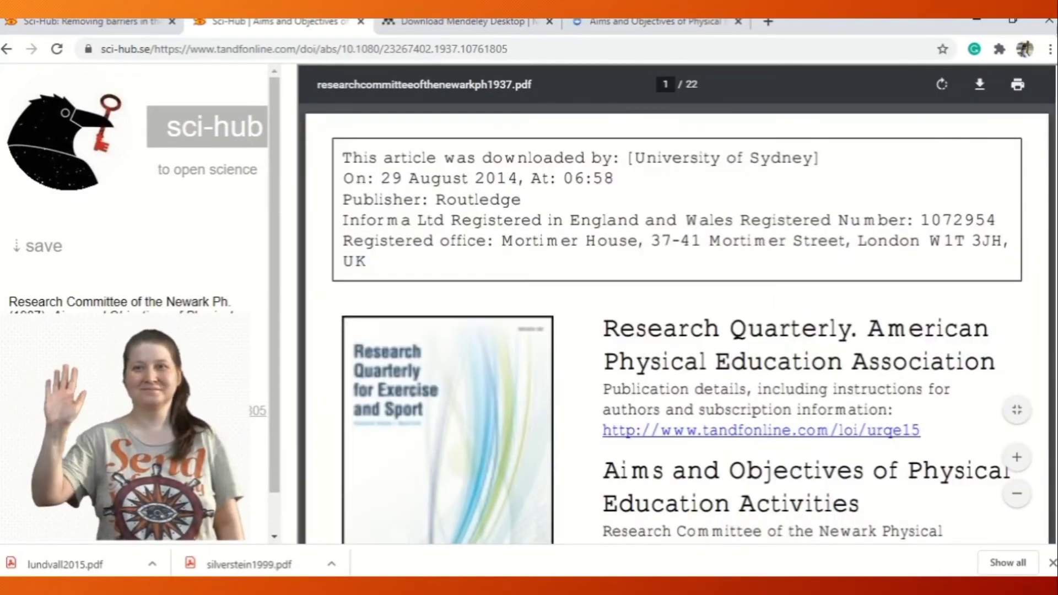
# Download the article's PDF as researchcommitteeofthenewarkph1937 into the skripsi folder and switch back to Mendeley Desktop.
pyautogui.moveTo(1055, 115)
pyautogui.mouseDown()
pyautogui.moveTo(1055, 154)
pyautogui.moveTo(1055, 110)
pyautogui.mouseUp()
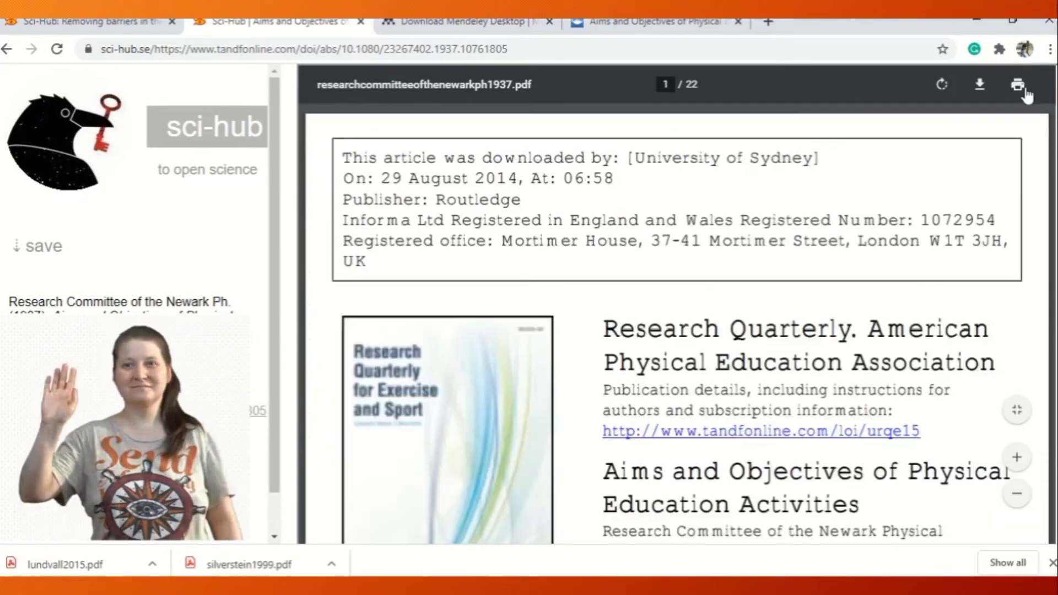
pyautogui.click(977, 88)
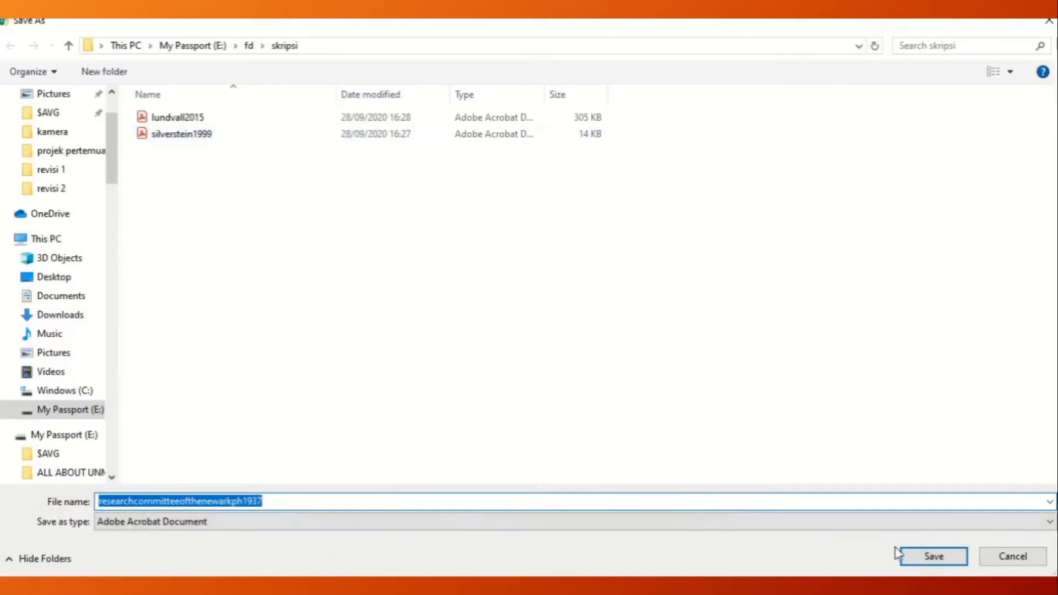
pyautogui.click(909, 557)
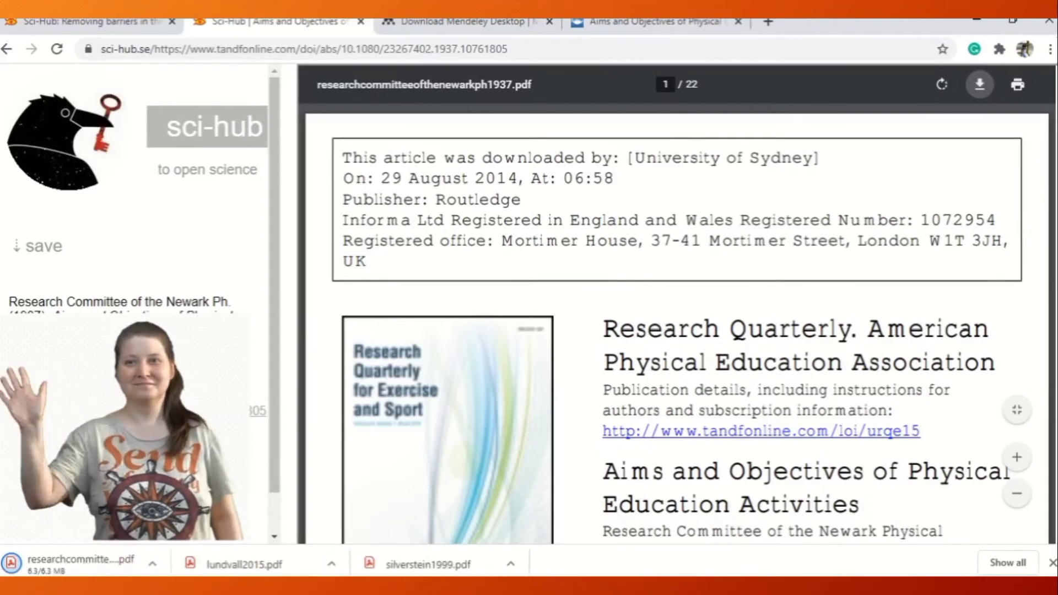
pyautogui.click(592, 586)
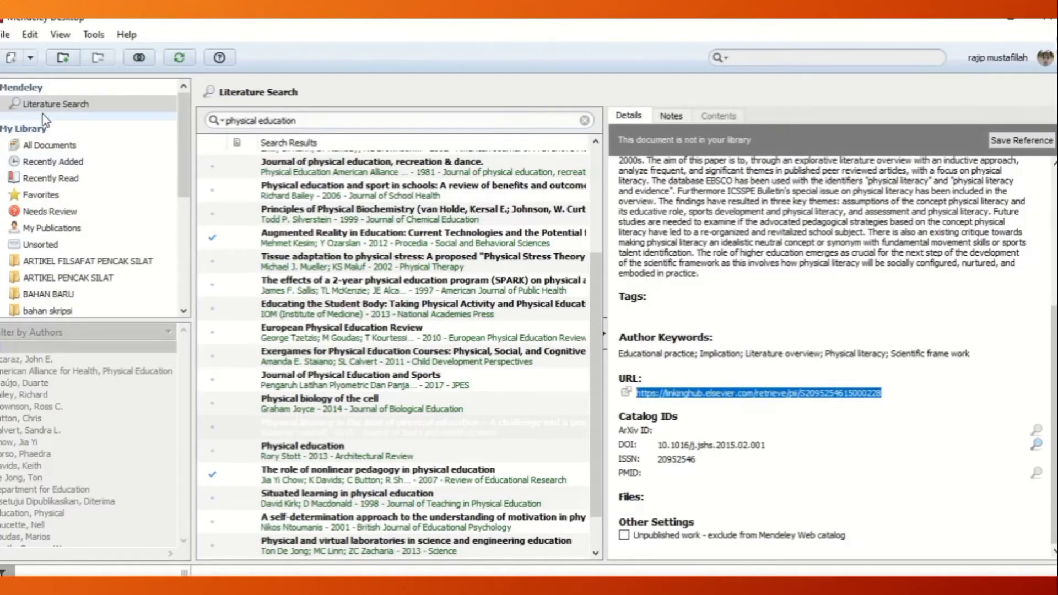
# Clear the literature search query and create a library folder named "tugas akhir skripsi".
pyautogui.click(34, 108)
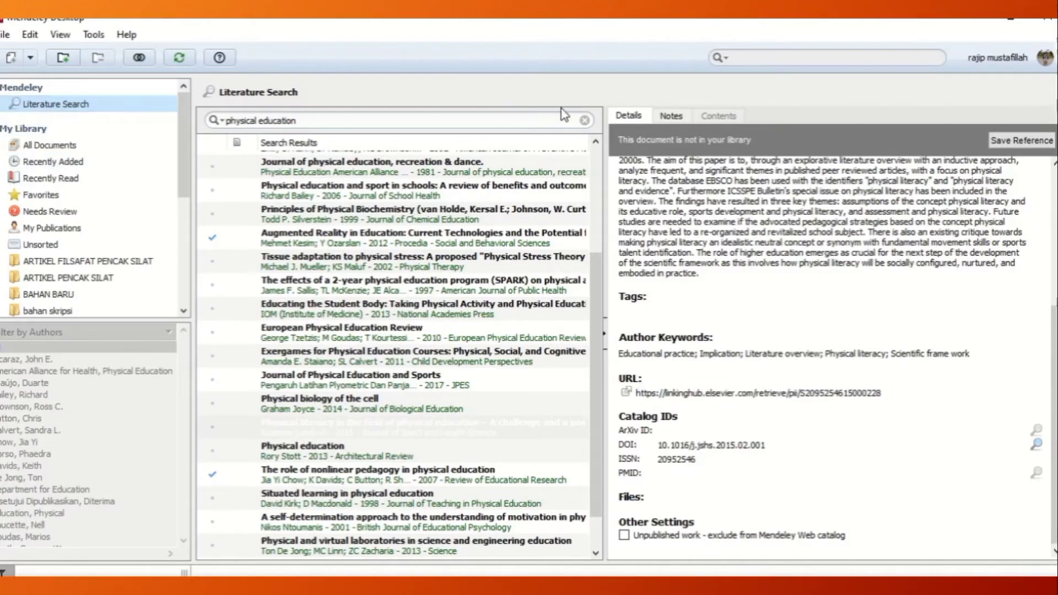
pyautogui.click(585, 120)
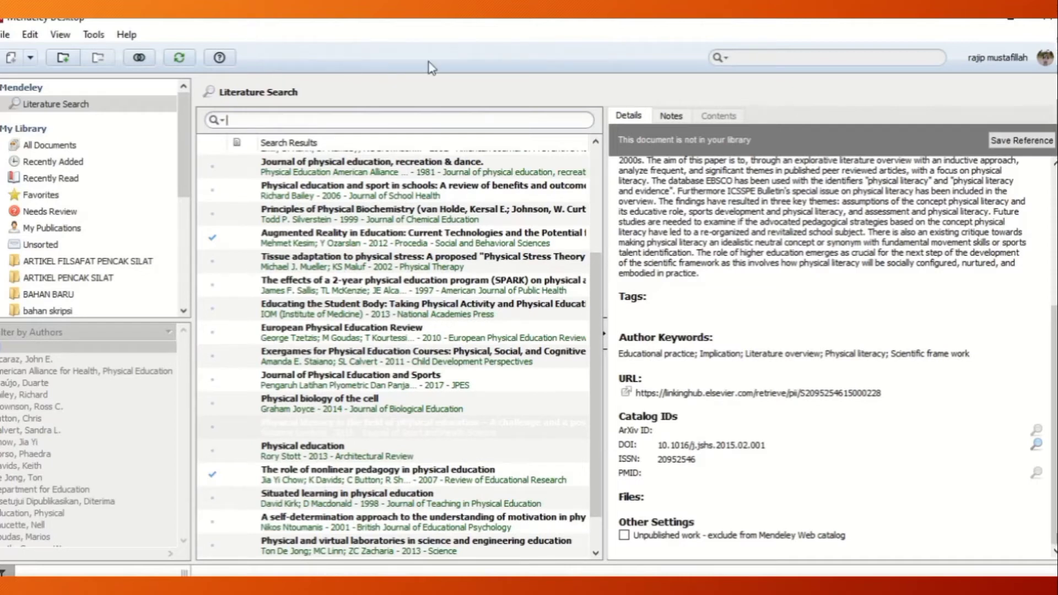
pyautogui.scroll(-5, 55, 259)
pyautogui.click(52, 262)
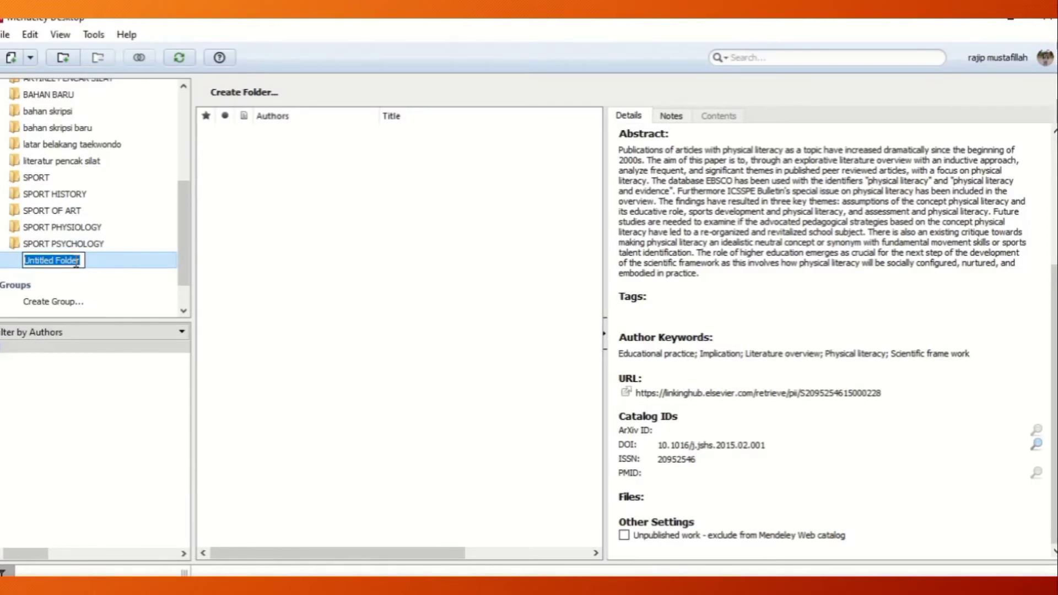
pyautogui.write('t')
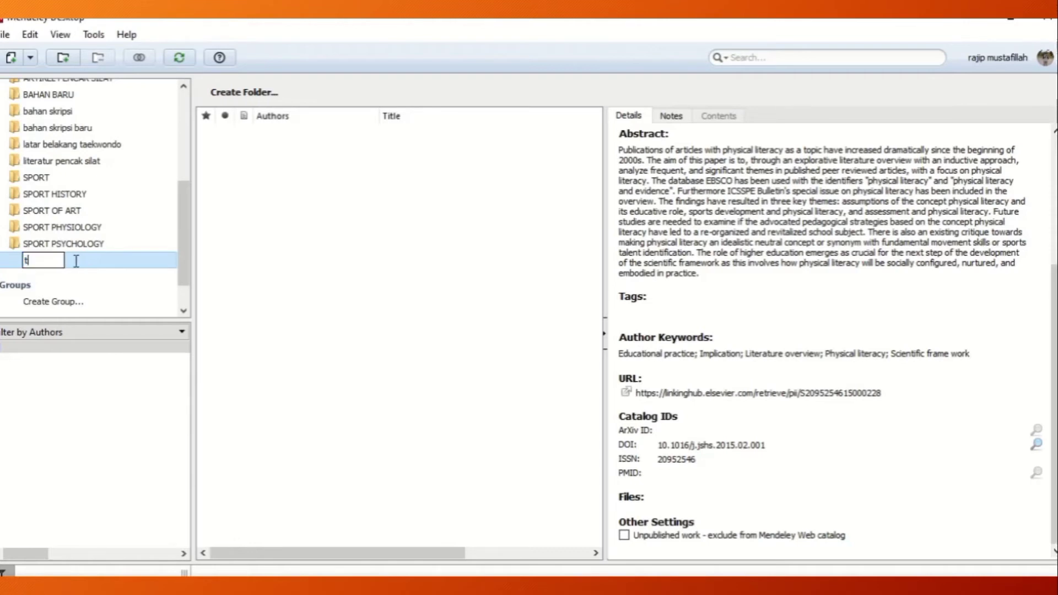
pyautogui.write('ugas akhir skripsi')
pyautogui.press('Return')
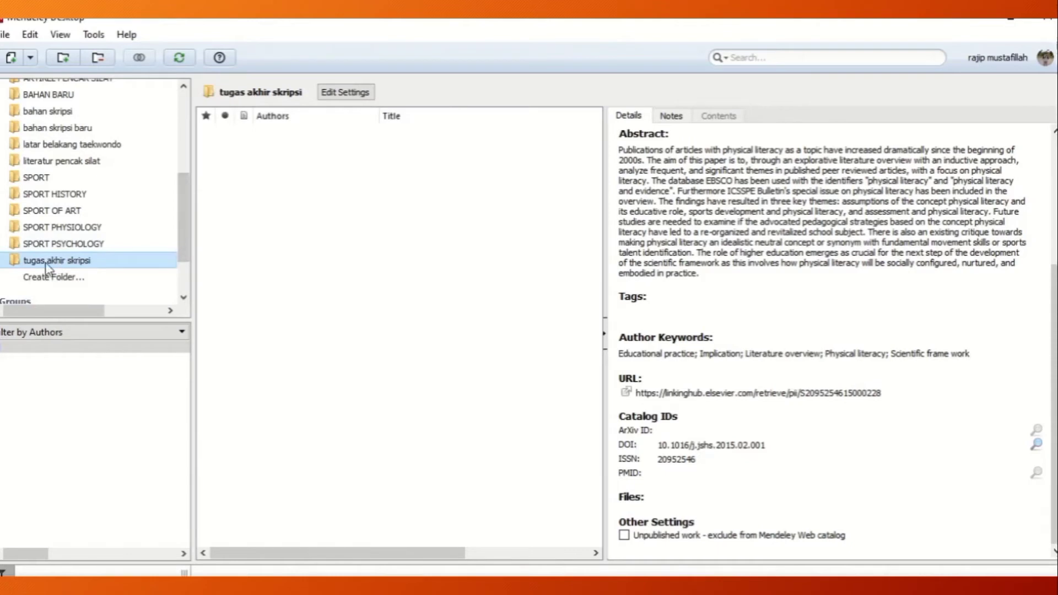
# View the document list of the SPORT PSYCHOLOGY folder and return to the tugas akhir skripsi folder.
pyautogui.click(69, 245)
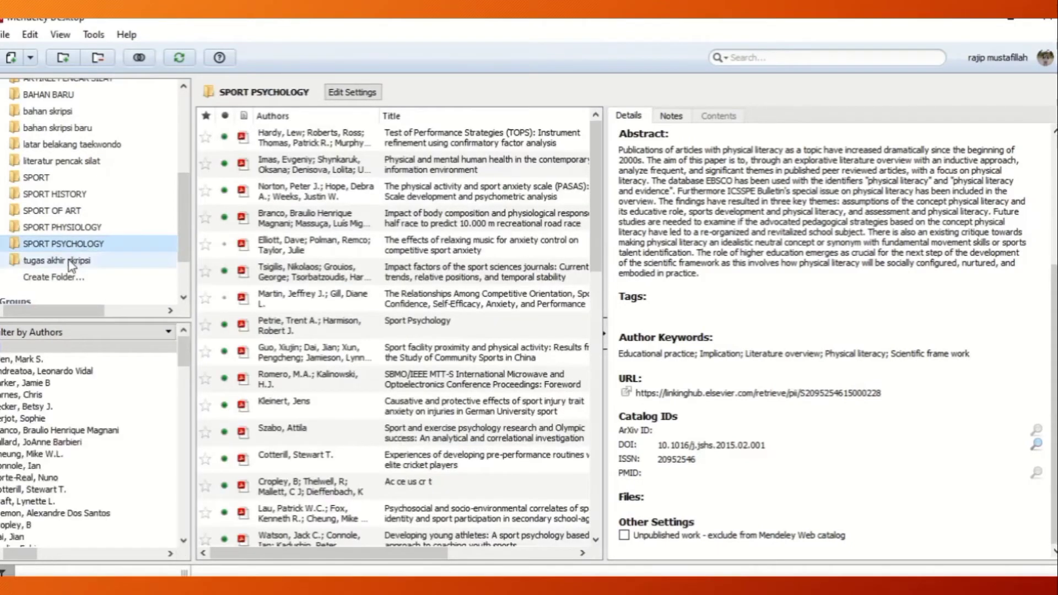
pyautogui.click(71, 262)
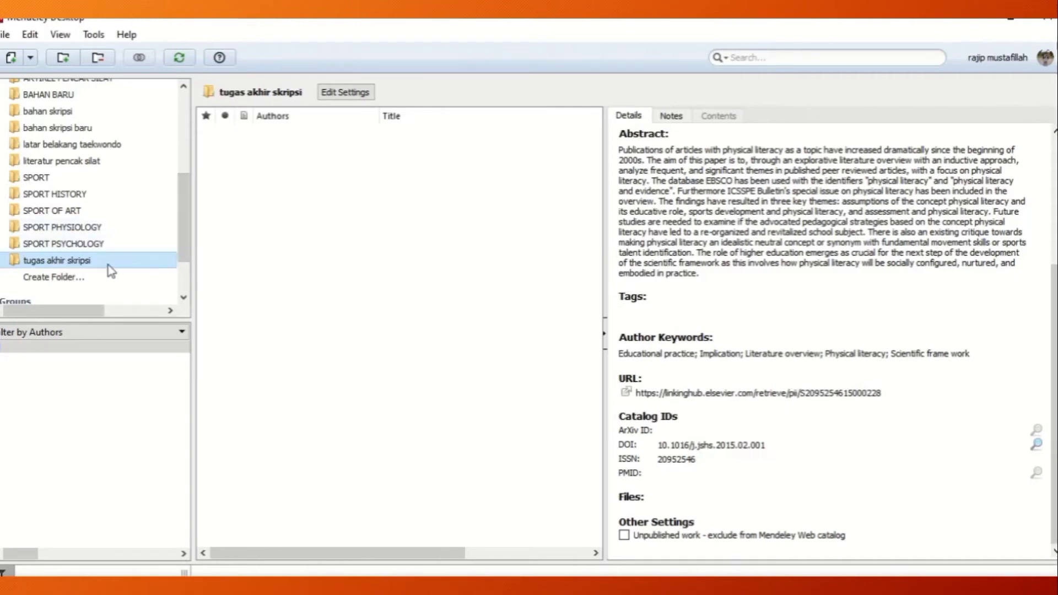
pyautogui.press('Up')
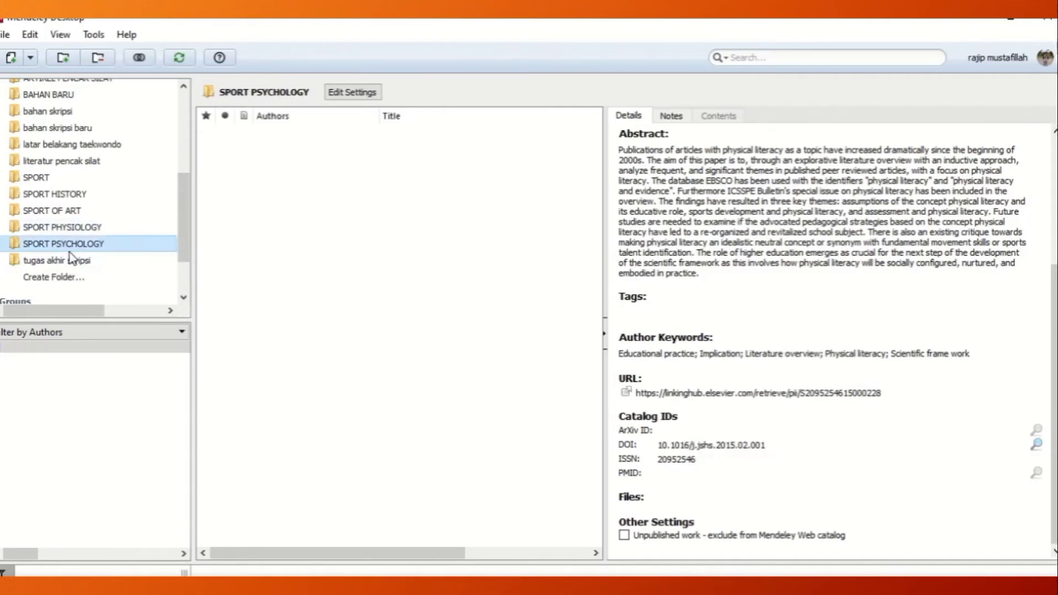
pyautogui.press('Down')
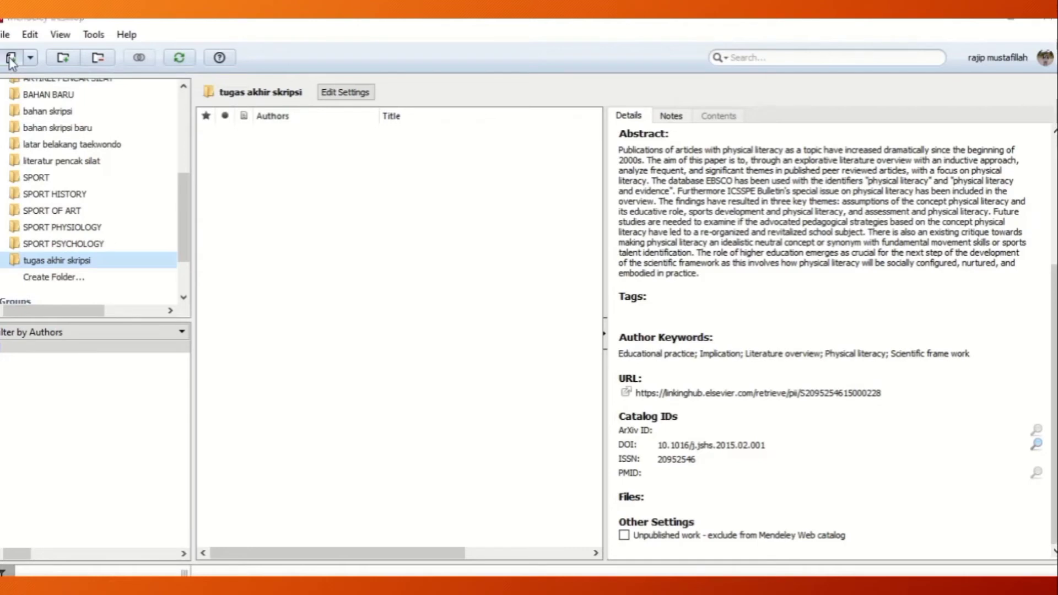
# Import the PDFs lundvall2015, researchcommitteeofthenewarkph1937 and silverstein1999 from E:\fd\skripsi into the tugas akhir skripsi folder.
pyautogui.click(10, 59)
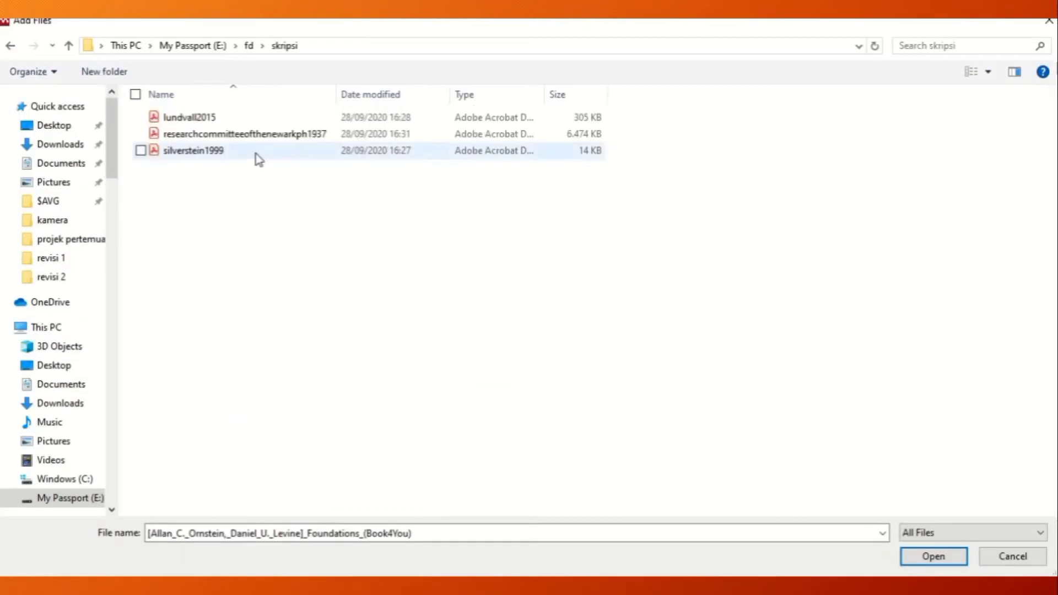
pyautogui.click(10, 46)
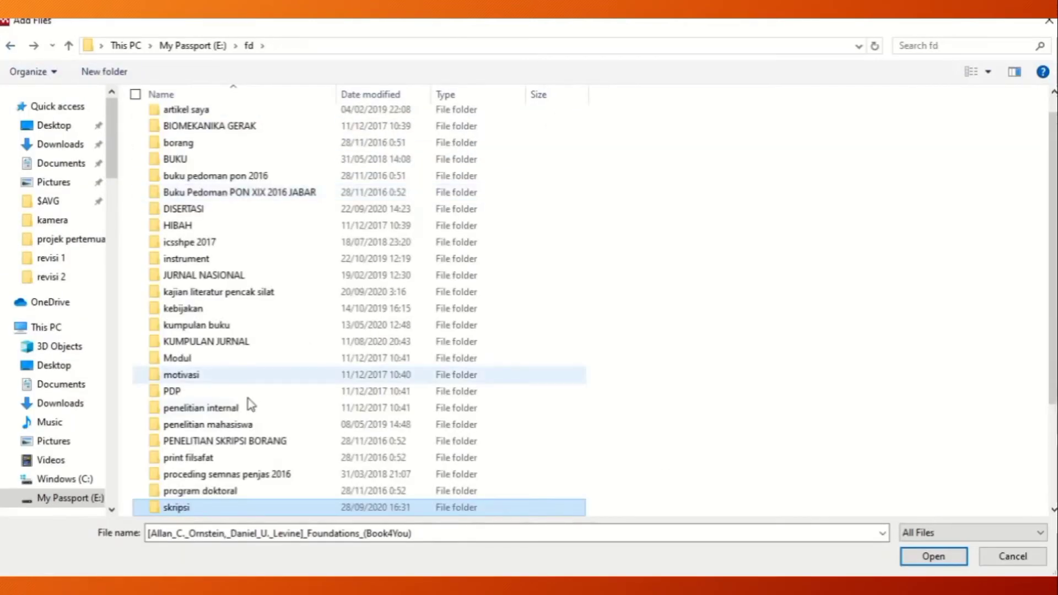
pyautogui.doubleClick(185, 506)
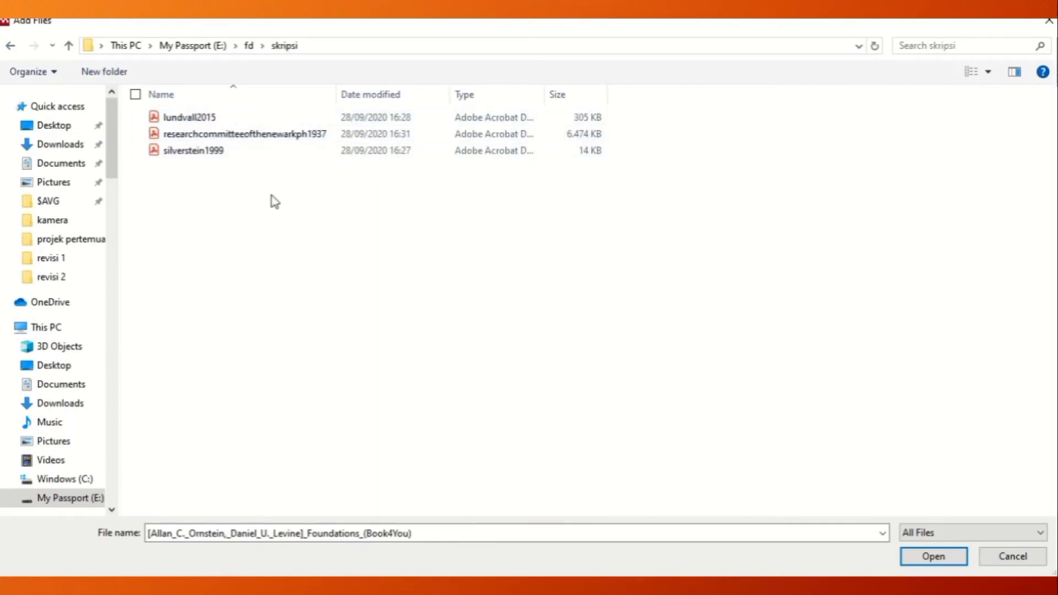
pyautogui.moveTo(272, 196); pyautogui.dragTo(163, 118)
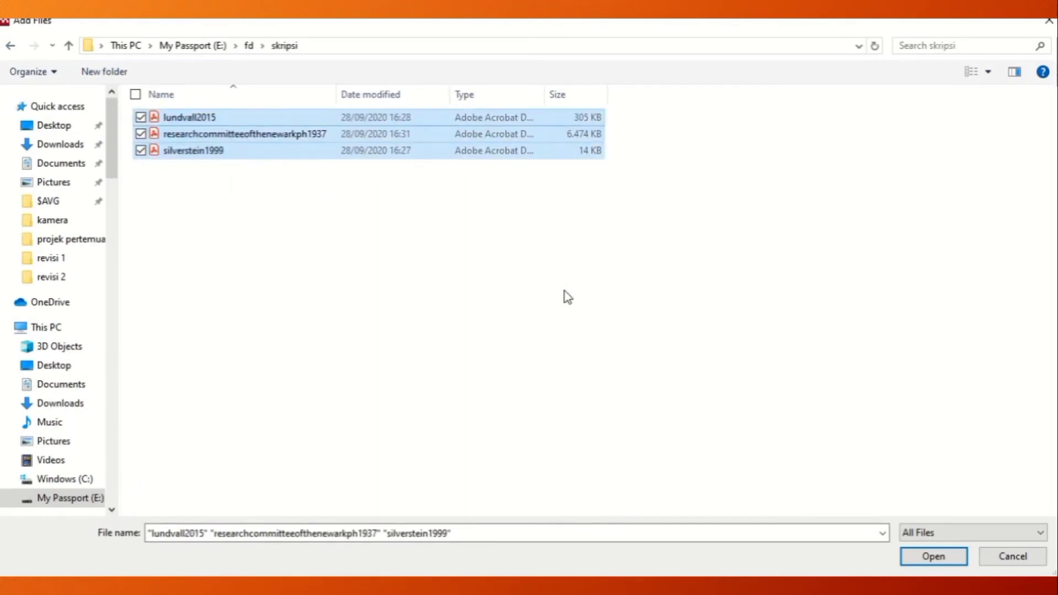
pyautogui.click(947, 557)
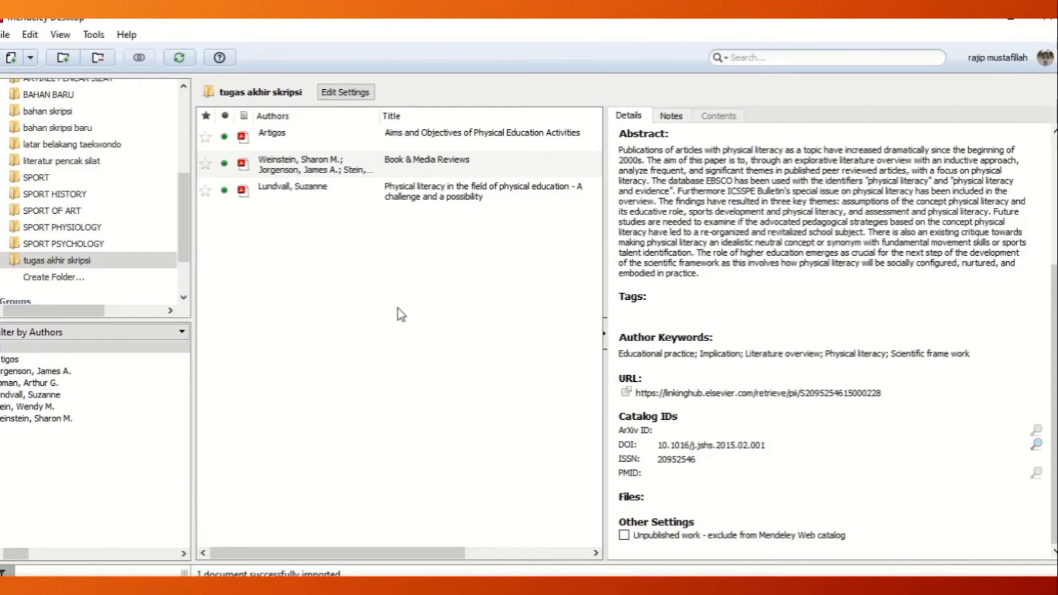
# Open the three imported documents one after another from the tugas akhir skripsi folder in the PDF viewer.
pyautogui.doubleClick(321, 142)
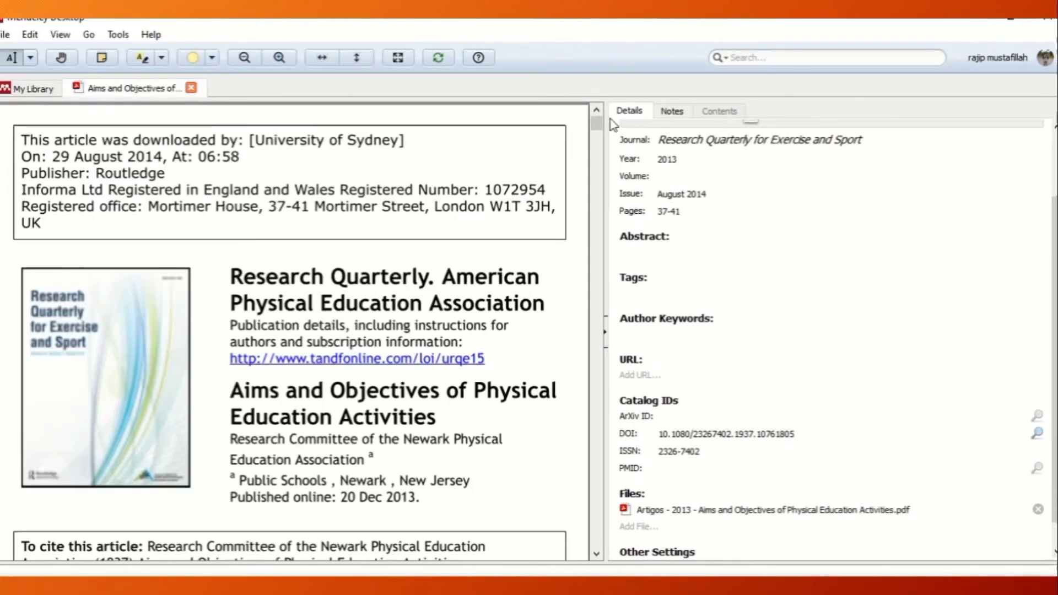
pyautogui.moveTo(597, 125)
pyautogui.mouseDown()
pyautogui.moveTo(602, 256)
pyautogui.moveTo(596, 123)
pyautogui.mouseUp()
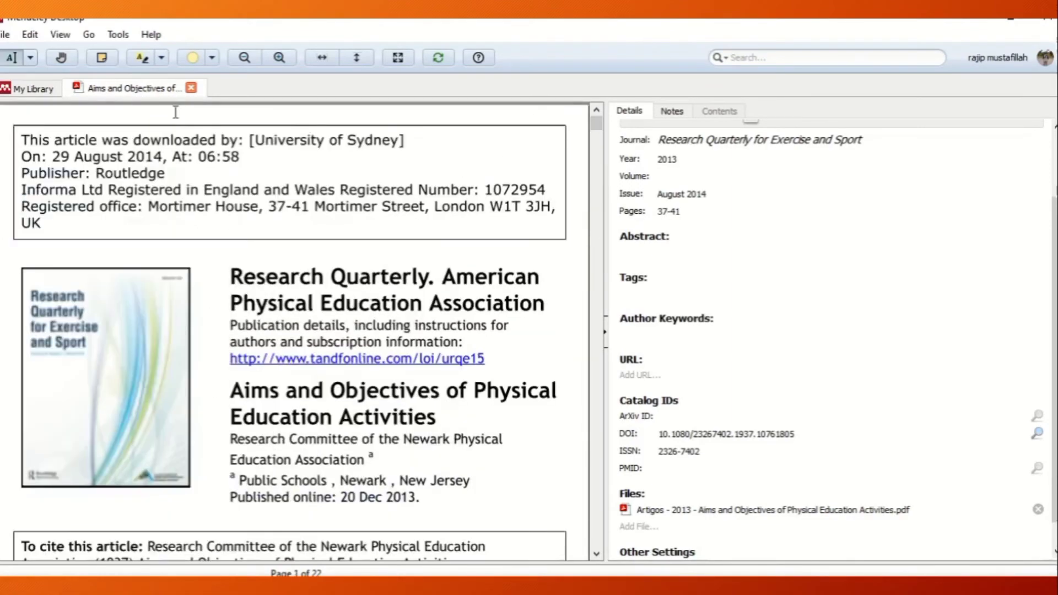
pyautogui.click(32, 90)
pyautogui.doubleClick(281, 188)
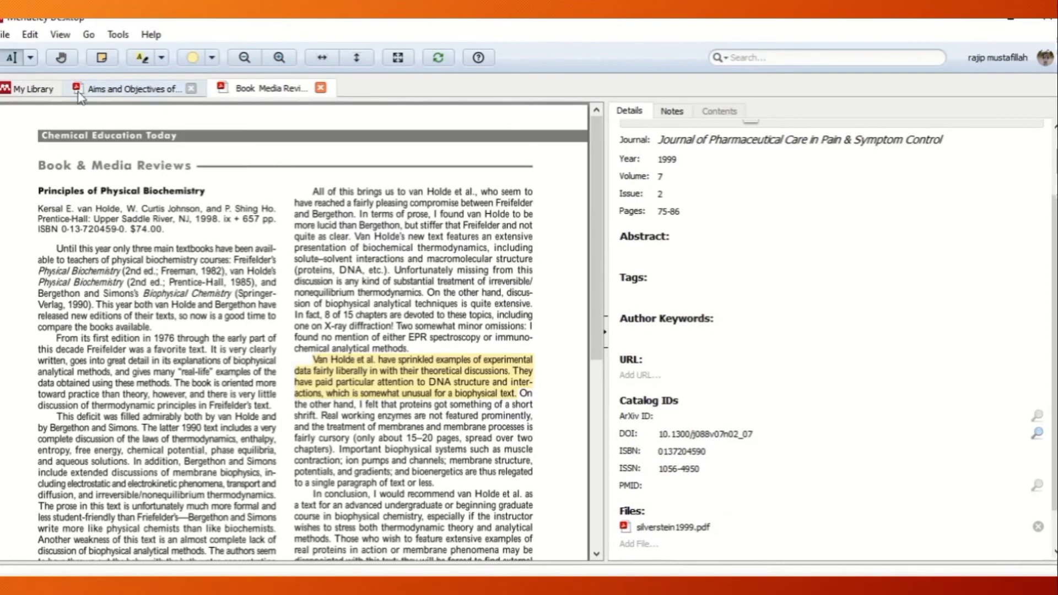
pyautogui.click(34, 89)
pyautogui.doubleClick(300, 220)
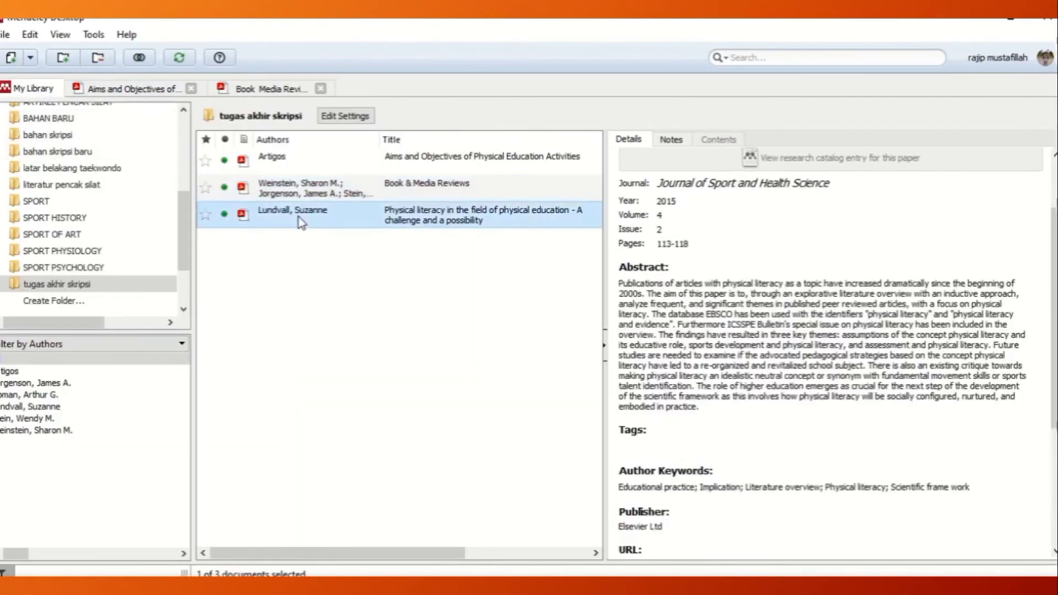
# Review the bibliographic details of "Aims and Objectives of Physical Education Activities" against the library list and switch to a blank Word document.
pyautogui.click(107, 91)
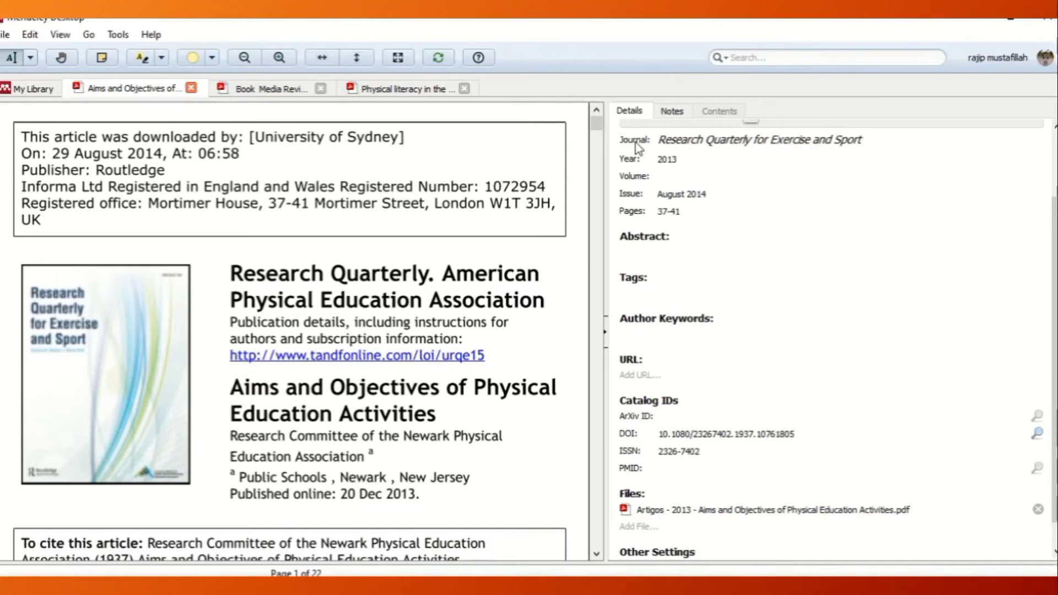
pyautogui.click(29, 89)
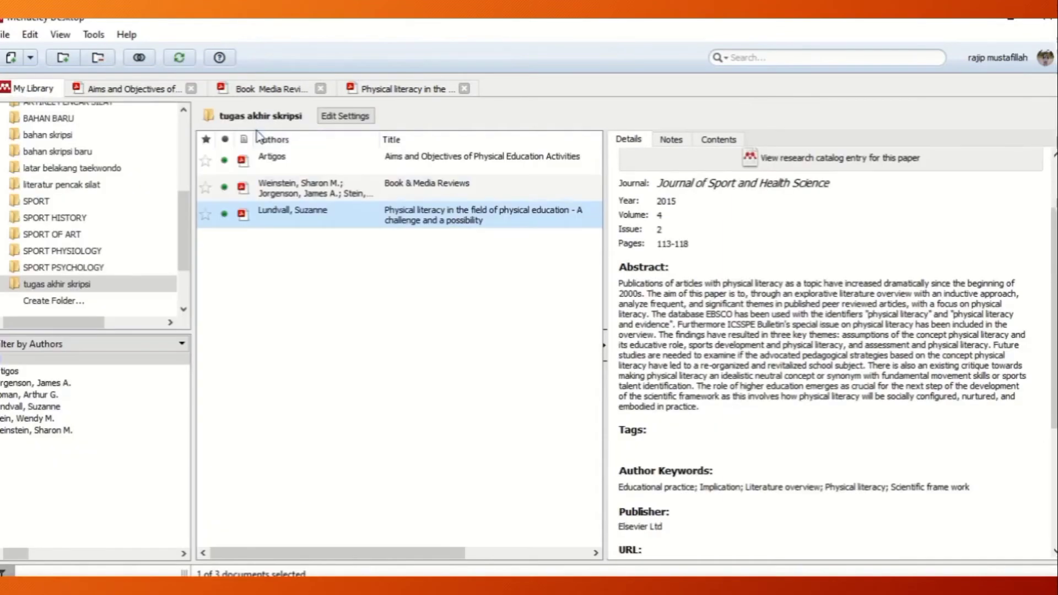
pyautogui.click(116, 89)
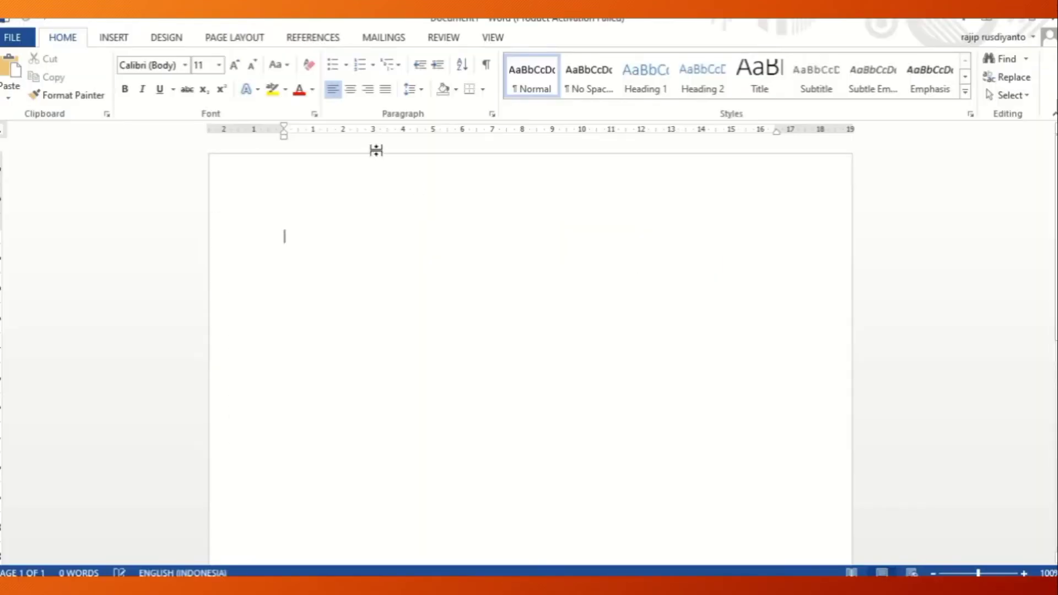
# Center the first line of the blank document and enter the chapter heading "BAB I".
pyautogui.click(348, 90)
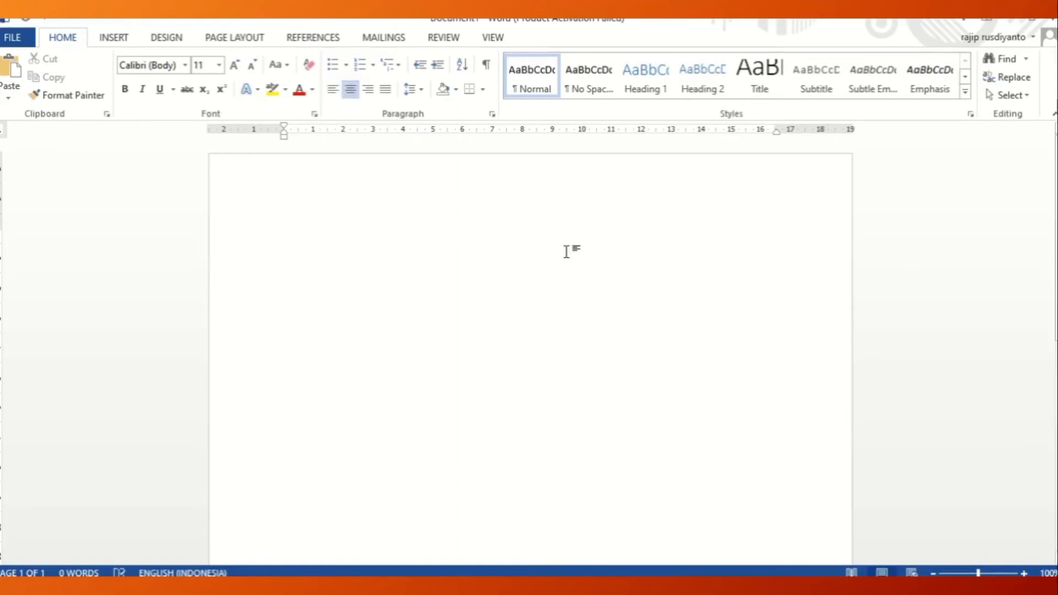
pyautogui.write('BA')
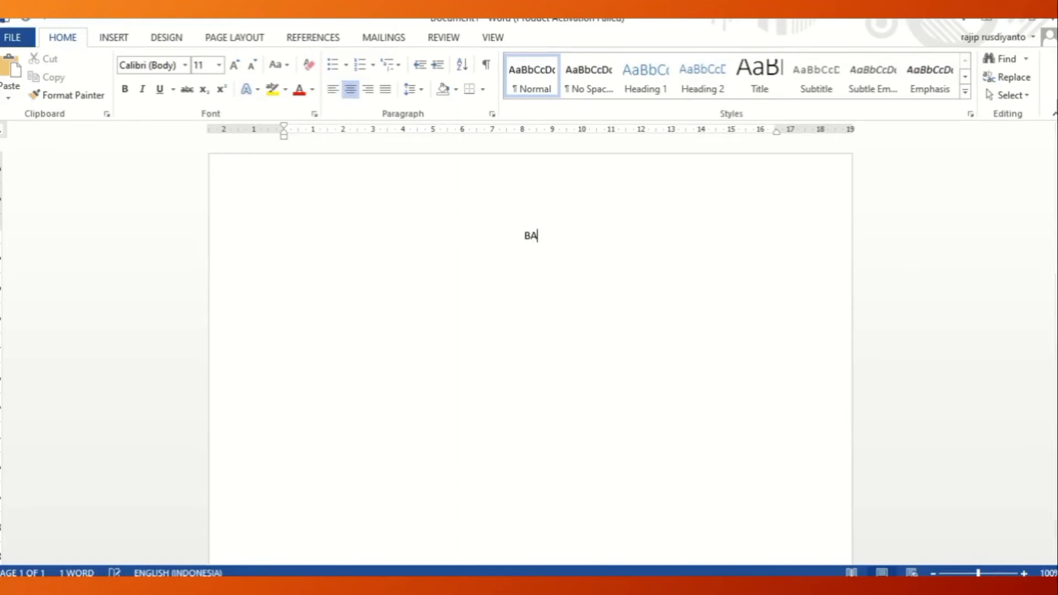
pyautogui.write('B I')
# Select the whole document text and format it in Times New Roman, size 12.
pyautogui.hotkey('ctrl', 'a')
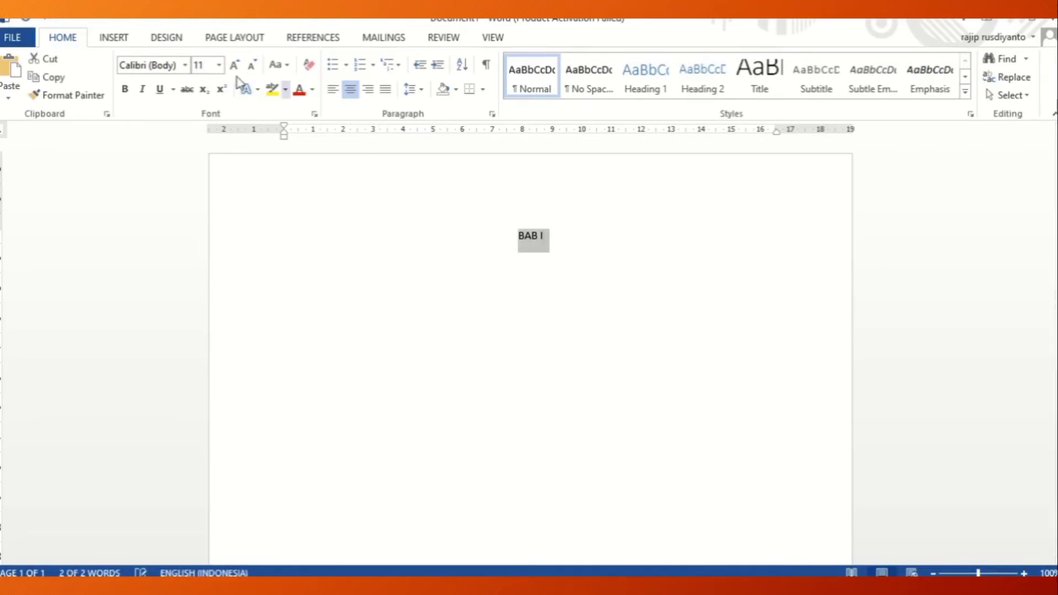
pyautogui.press('capslock')
pyautogui.click(184, 64)
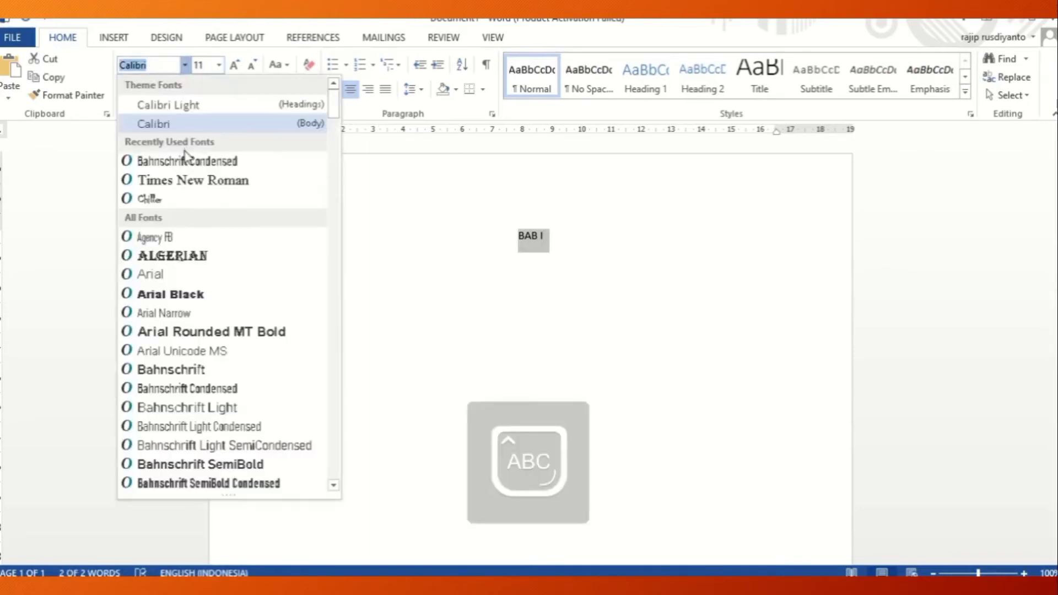
pyautogui.click(190, 181)
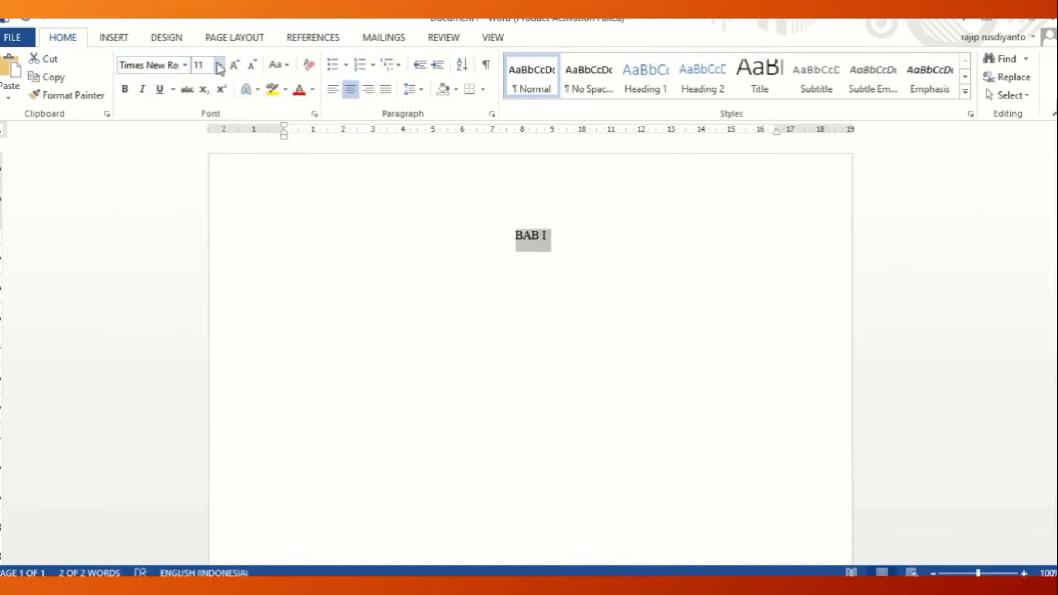
pyautogui.click(219, 65)
pyautogui.click(207, 144)
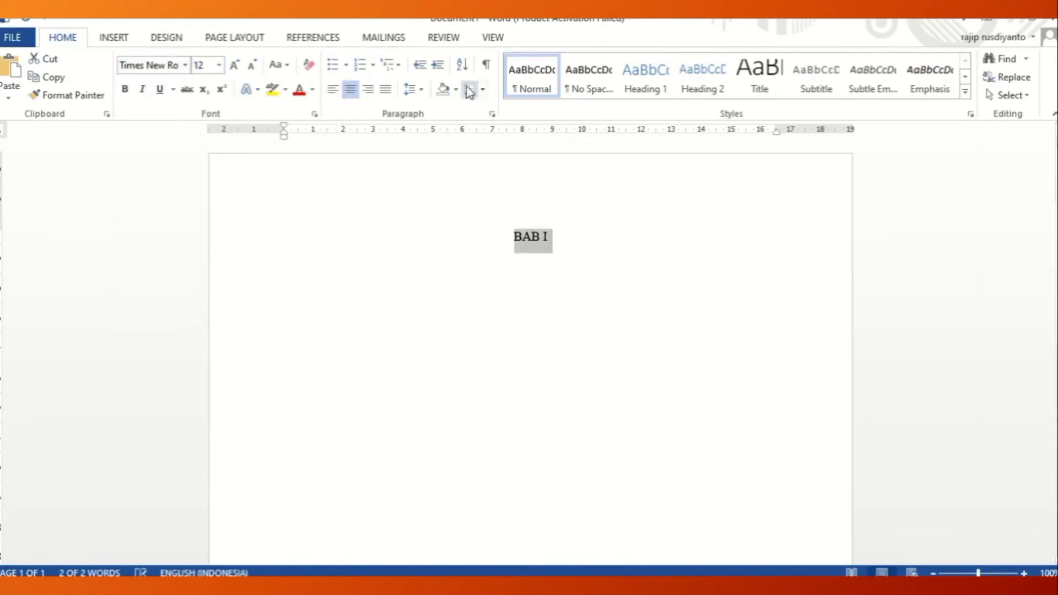
# Try justified alignment on the BAB I heading, restore centering, and set its line spacing to 1,5.
pyautogui.click(384, 91)
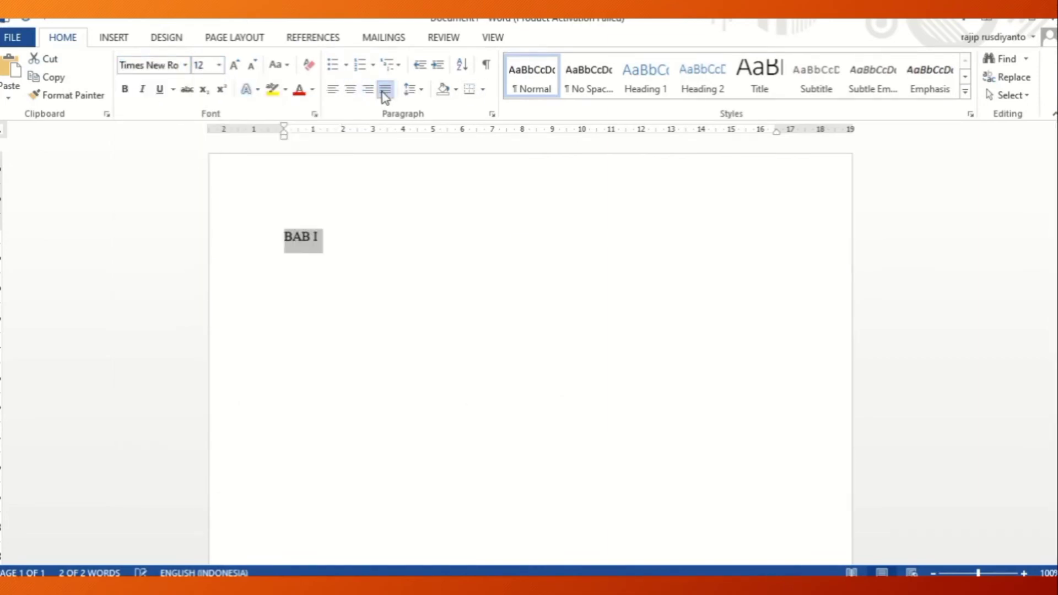
pyautogui.click(349, 91)
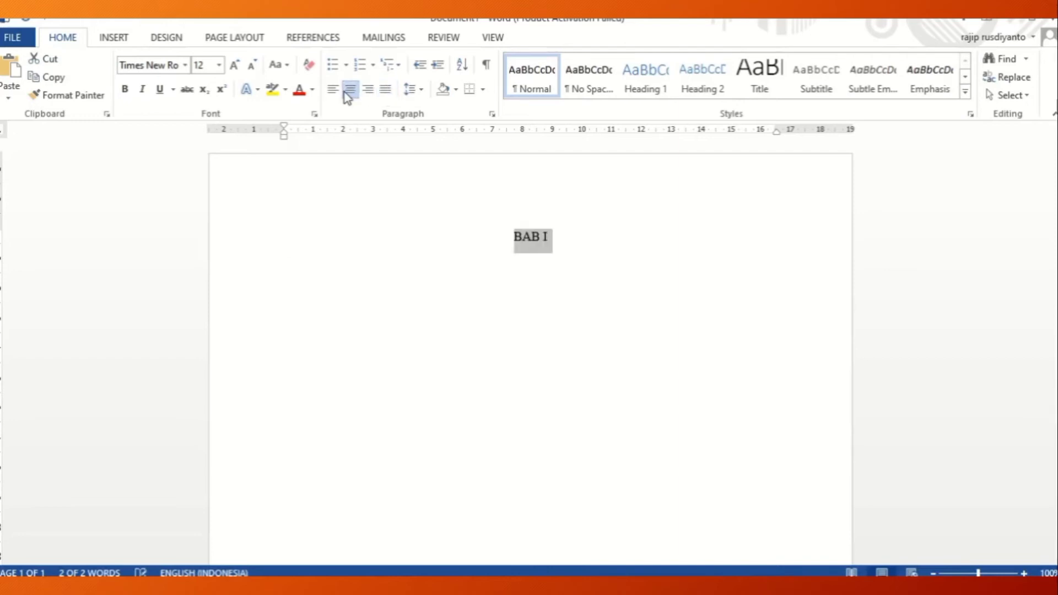
pyautogui.click(422, 93)
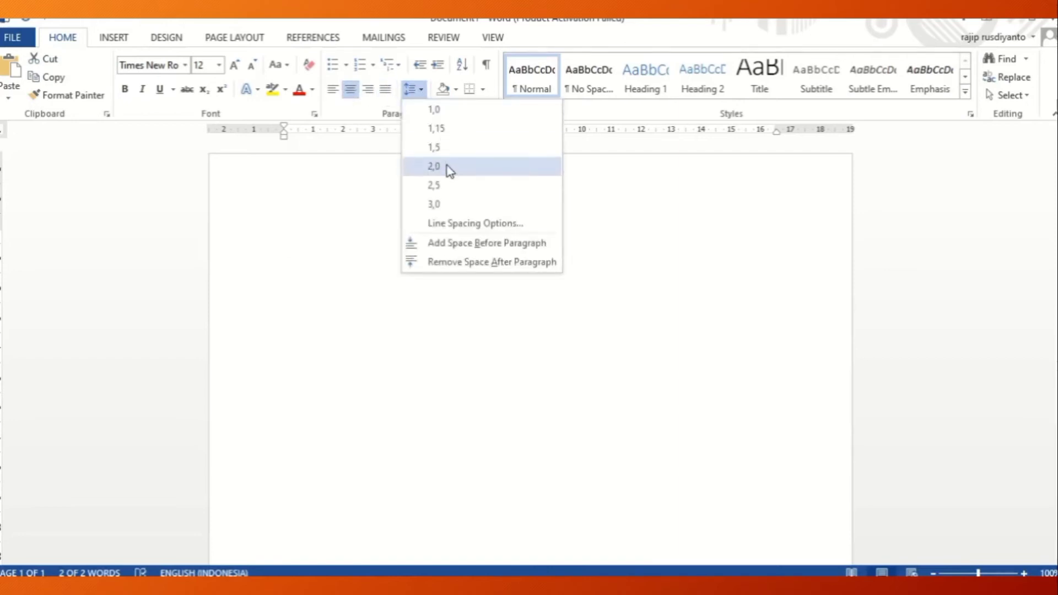
pyautogui.click(444, 147)
pyautogui.click(565, 230)
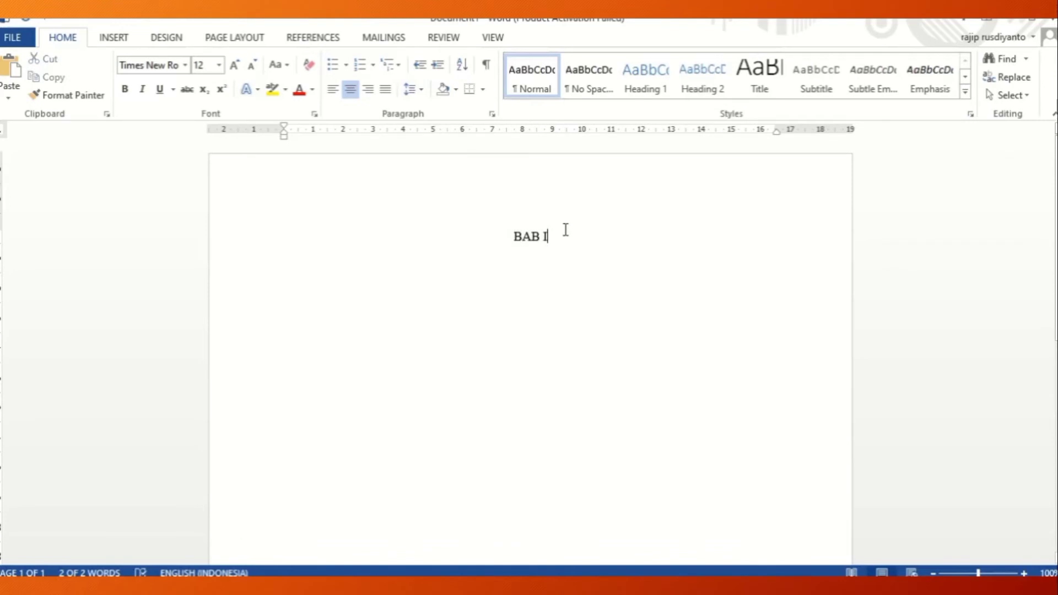
# Add the centered title "PENDAHULUAN" under BAB I and set justified alignment for the line below it.
pyautogui.press('Return')
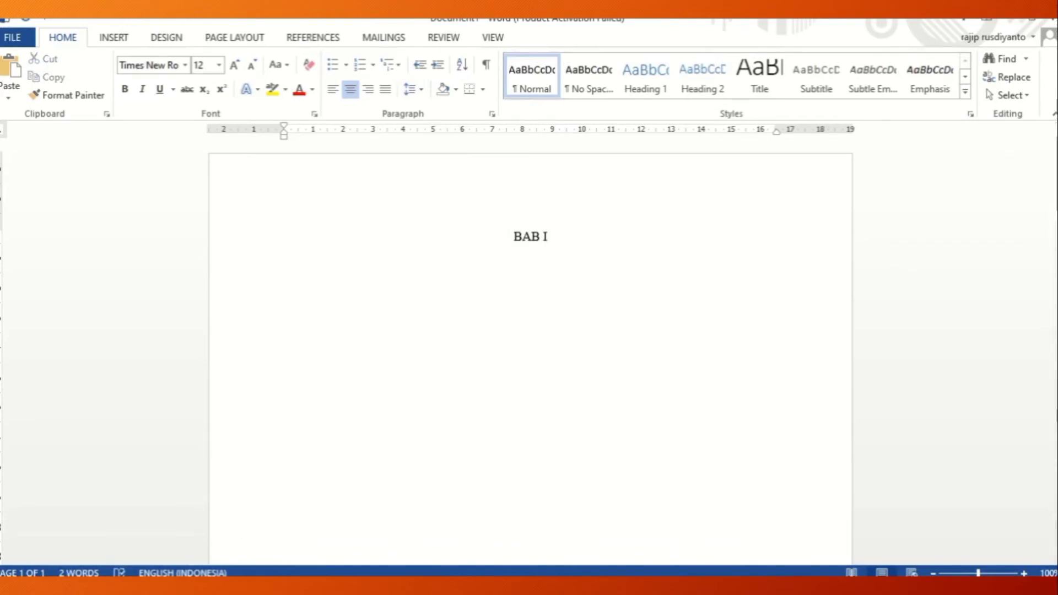
pyautogui.write('PENDA')
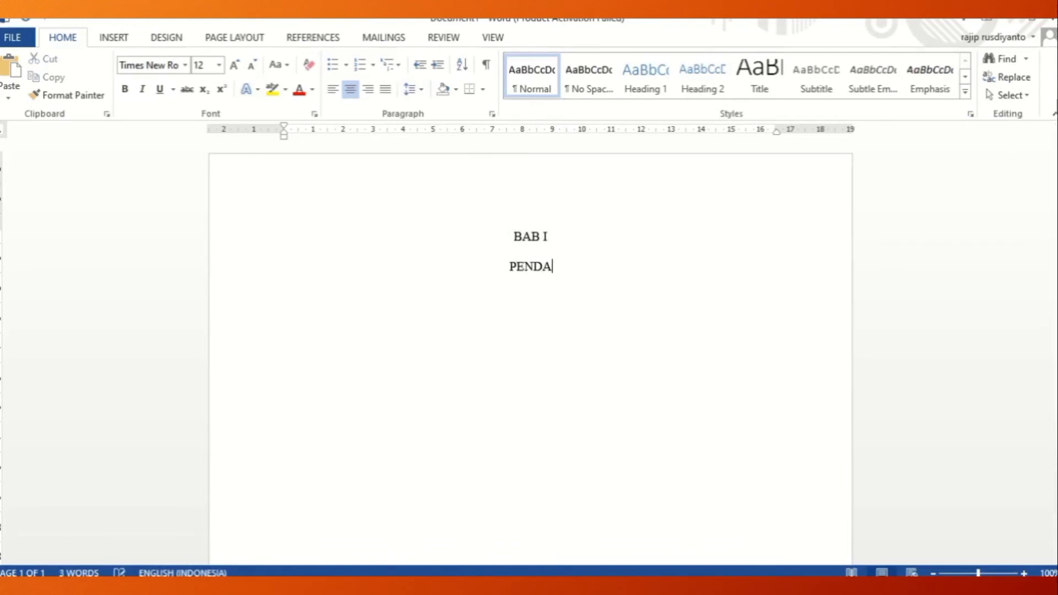
pyautogui.write('HULUAN')
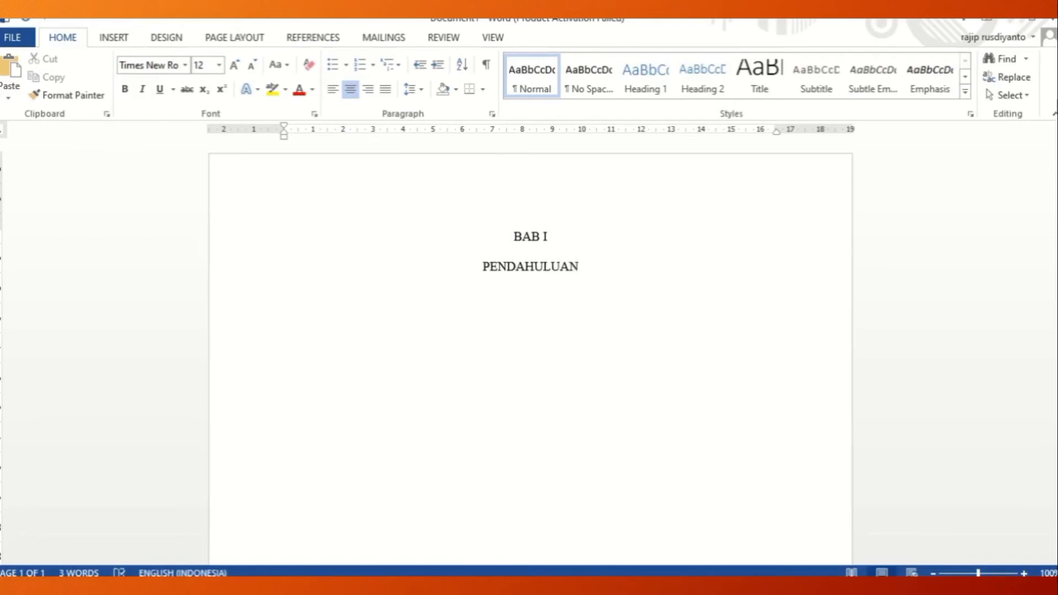
pyautogui.click(386, 90)
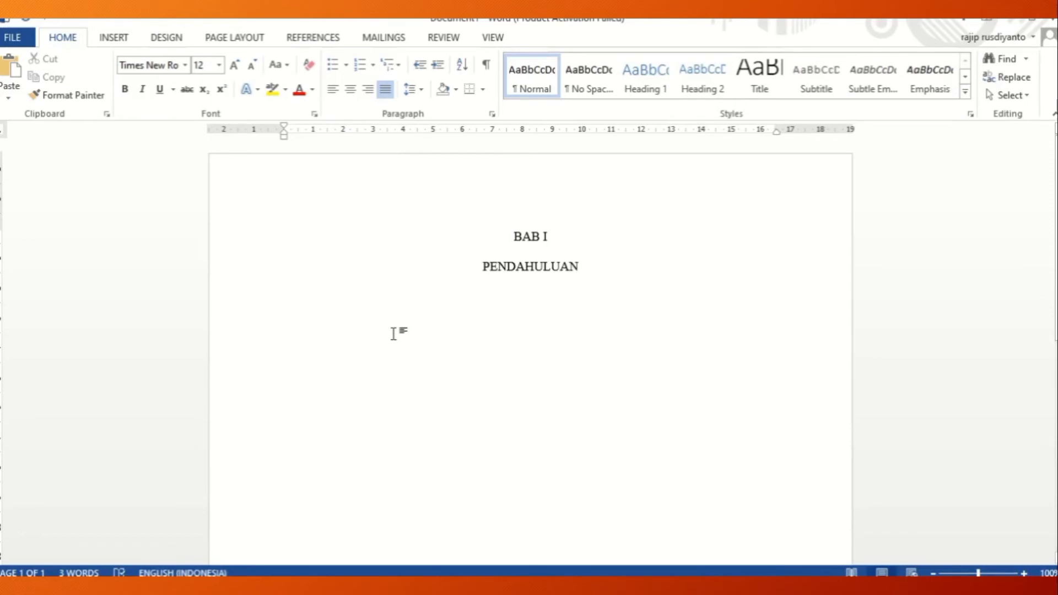
pyautogui.write('1. 1A')
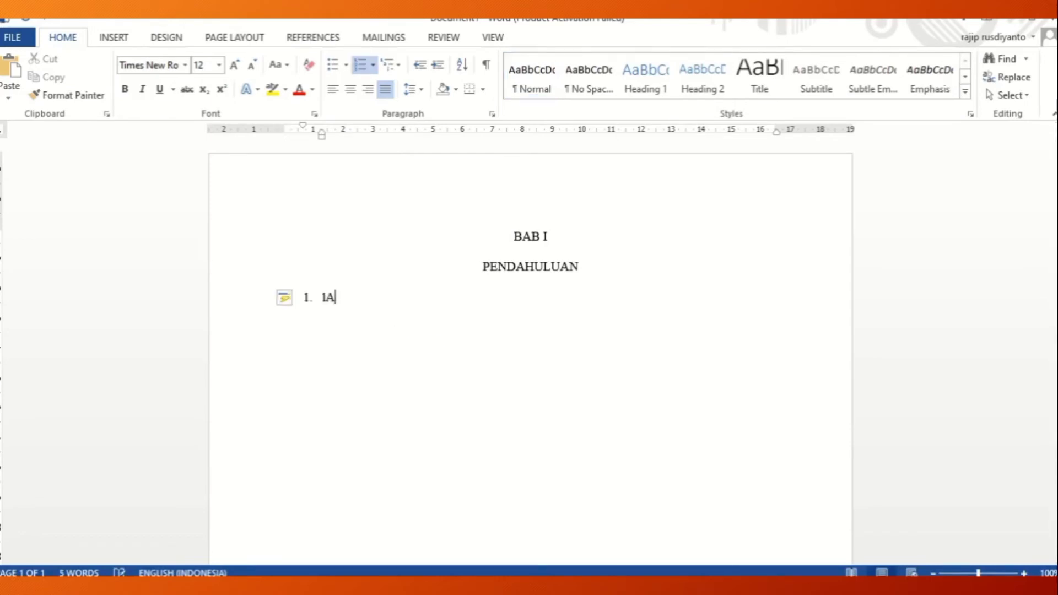
pyautogui.press('BackSpace')
pyautogui.press('BackSpace')
pyautogui.press('BackSpace')
pyautogui.press('BackSpace')
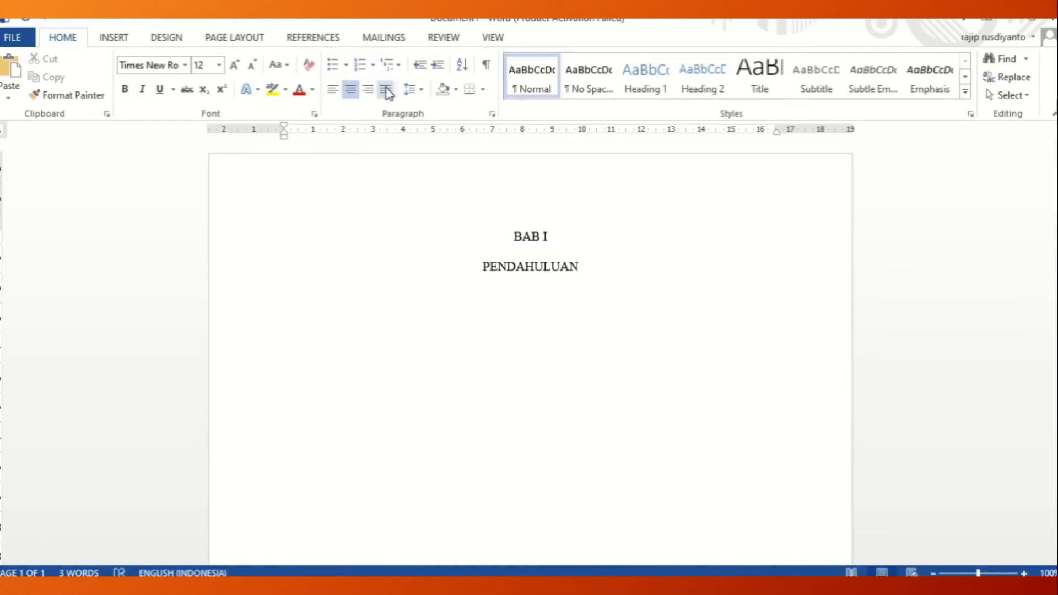
# Add a left-aligned lettered subheading "A. Latar Belakang" under PENDAHULUAN and end the list with a plain line below it.
pyautogui.press('Return')
pyautogui.hotkey('ctrl', 'l')
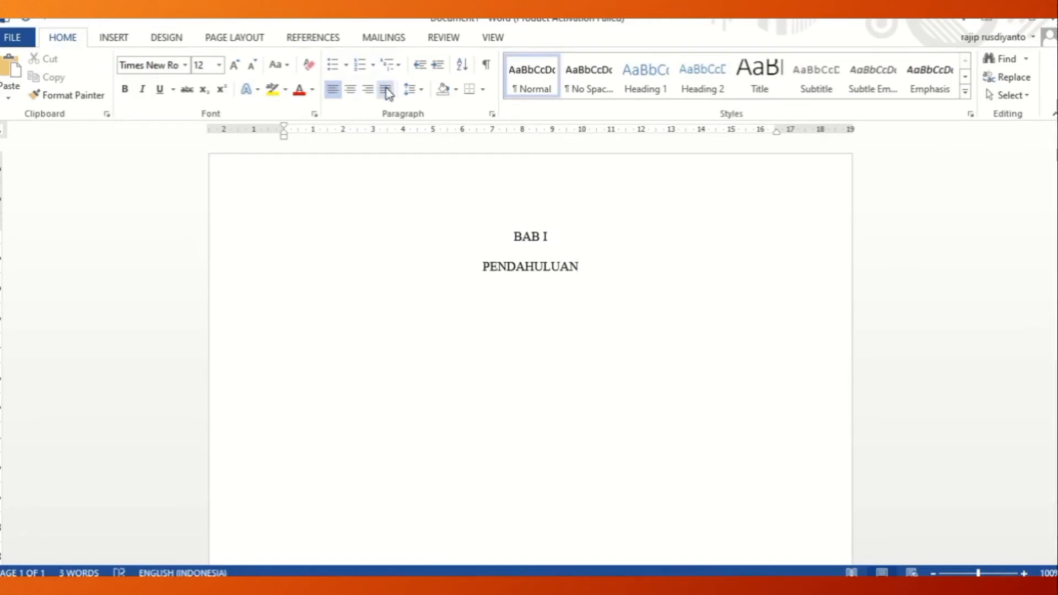
pyautogui.write('A.')
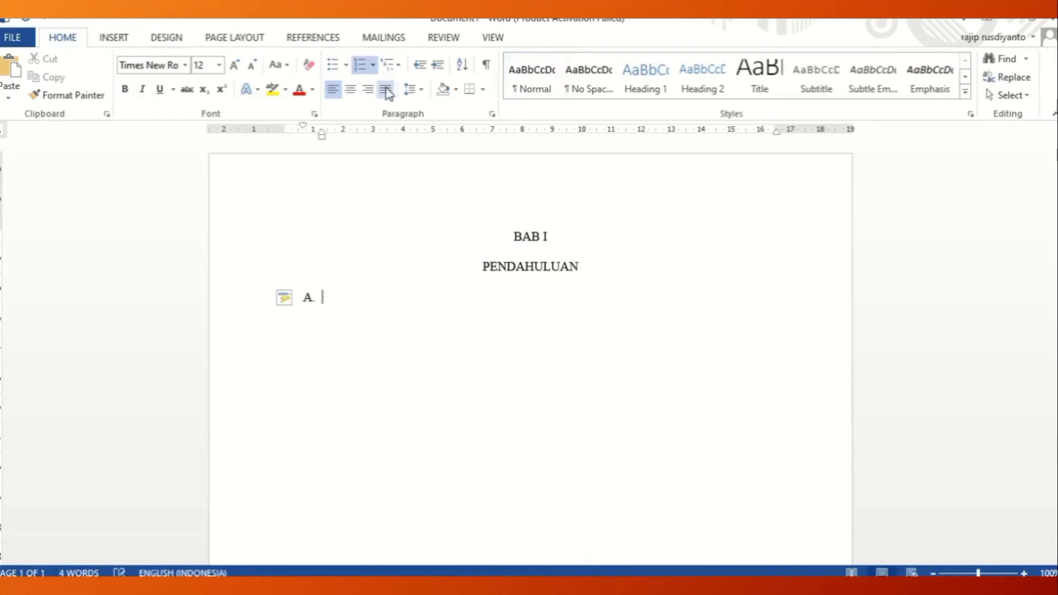
pyautogui.write(' LATAR')
pyautogui.press('BackSpace')
pyautogui.press('BackSpace')
pyautogui.press('BackSpace')
pyautogui.press('BackSpace')
pyautogui.press('BackSpace')
pyautogui.write('Latar ')
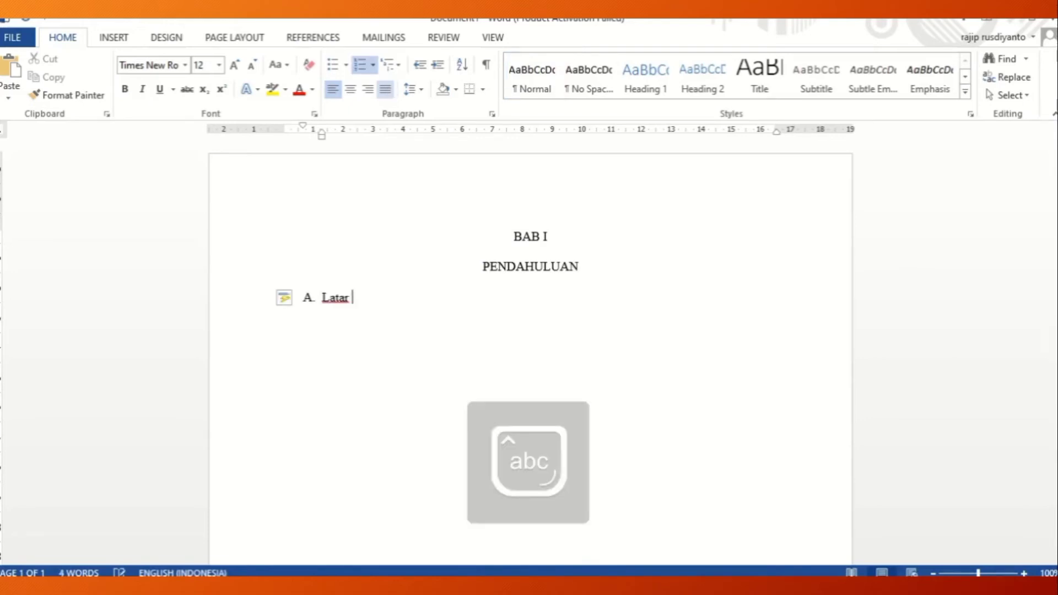
pyautogui.write('Belakang')
pyautogui.press('Return')
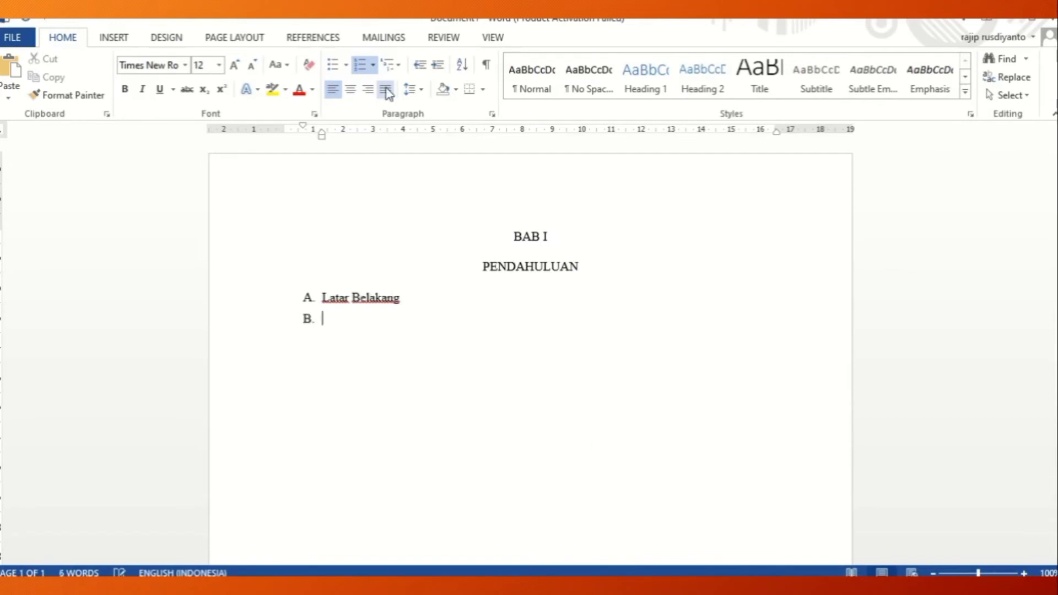
pyautogui.press('Return')
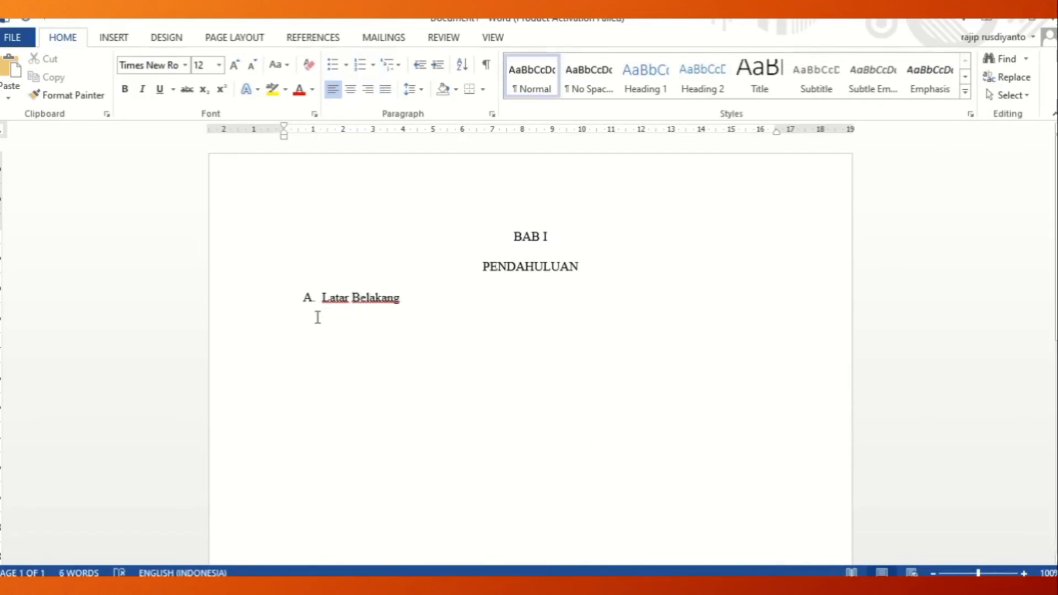
# In Mendeley, copy the passage "The meaning of aims, objectives, and goals" on page 4 of the Aims and Objectives article and highlight its text.
pyautogui.hotkey('alt', 'Tab')
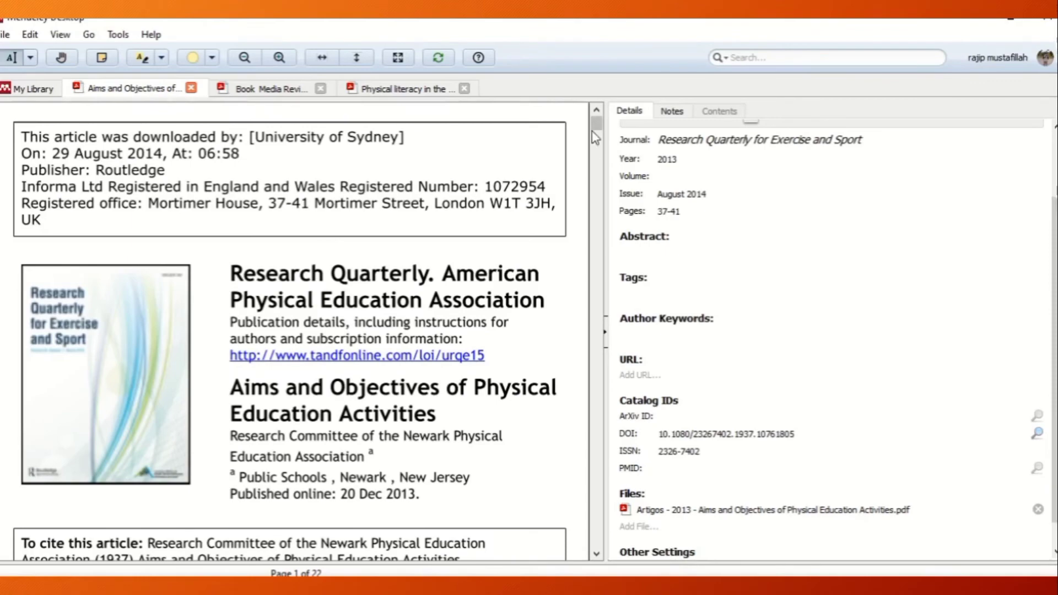
pyautogui.moveTo(596, 125); pyautogui.dragTo(596, 191)
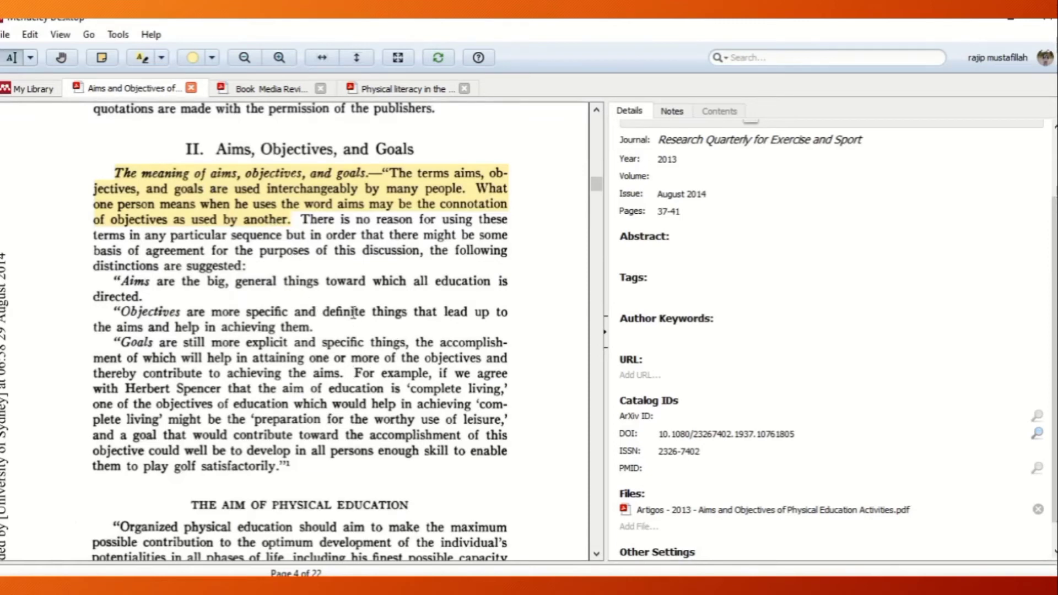
pyautogui.moveTo(114, 171); pyautogui.dragTo(291, 228)
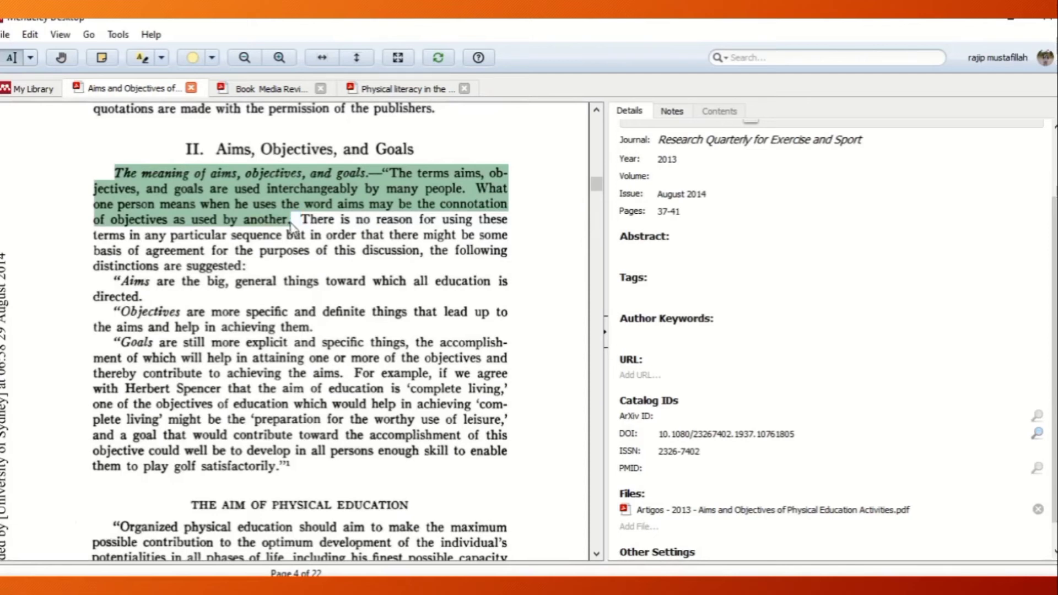
pyautogui.rightClick(240, 184)
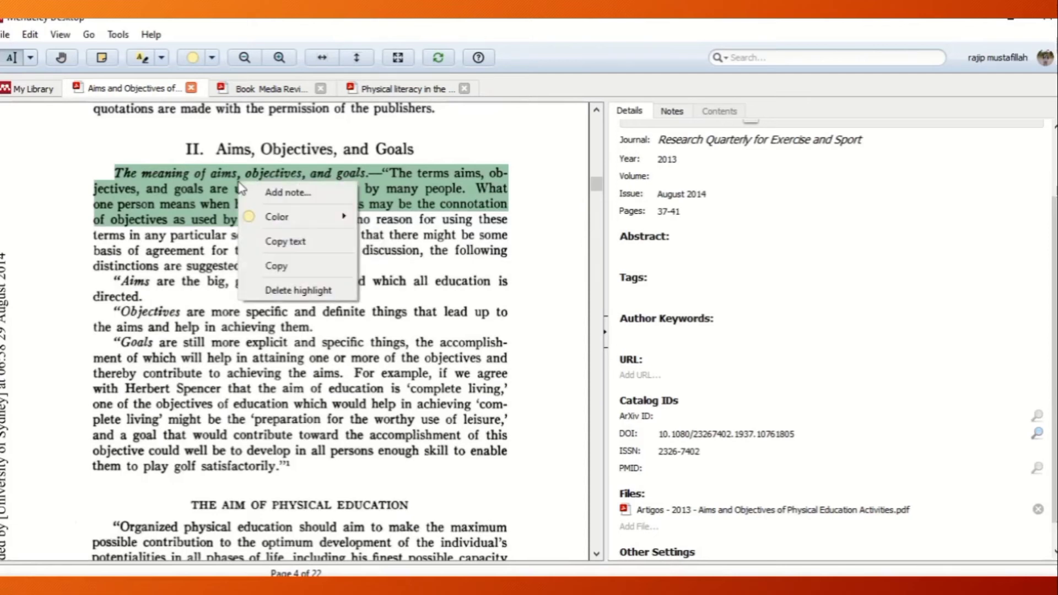
pyautogui.click(290, 266)
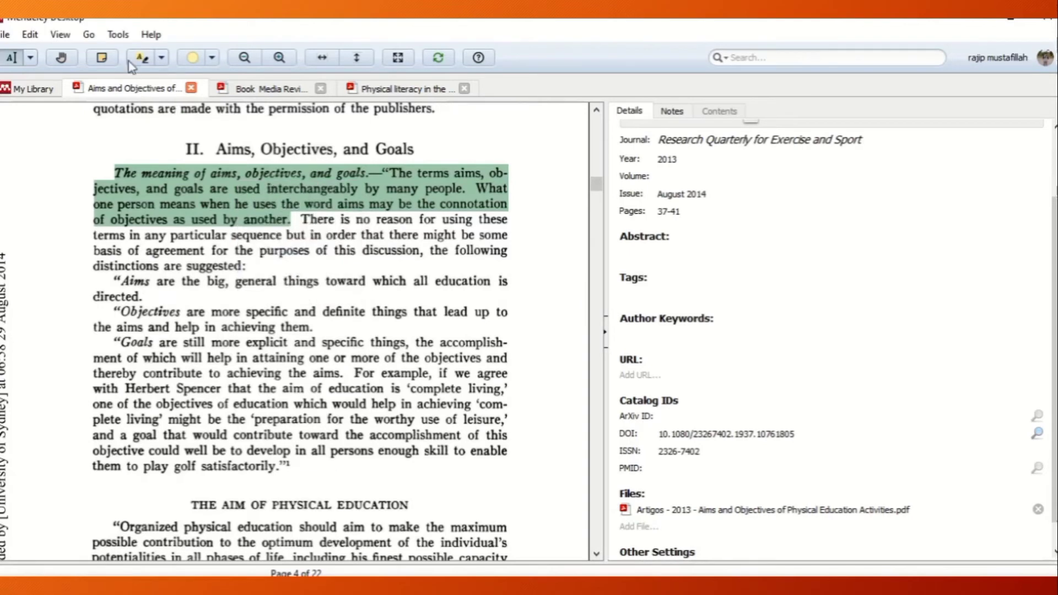
pyautogui.click(160, 60)
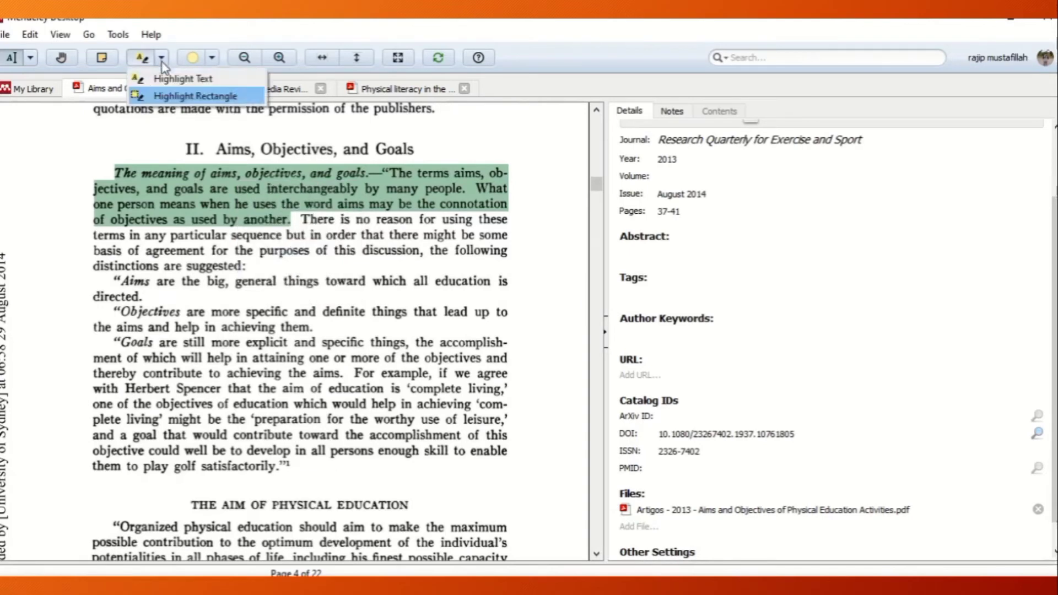
pyautogui.click(170, 79)
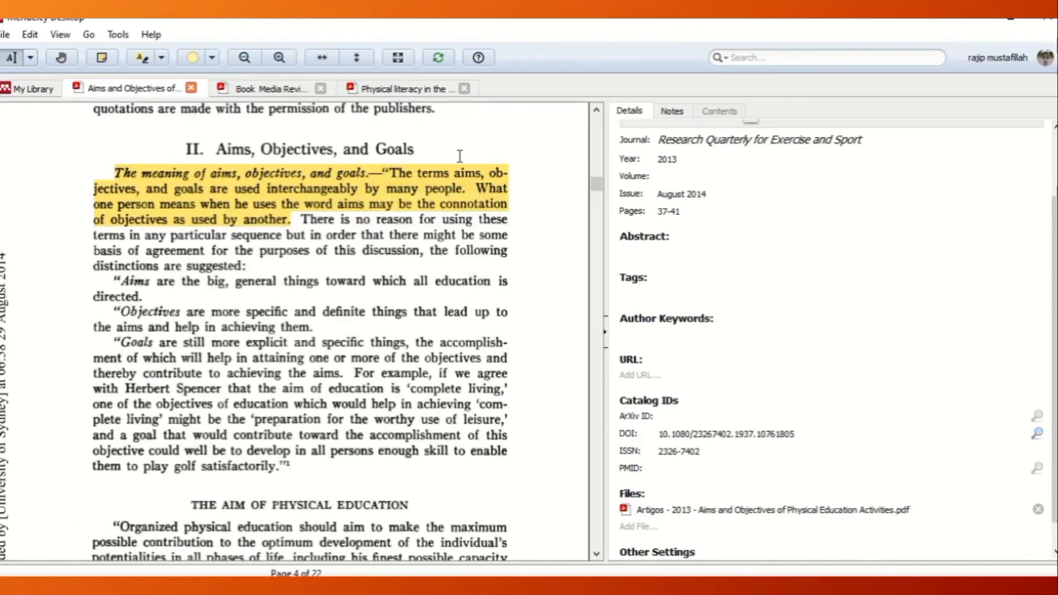
# Switch to Word, paste the copied passage under Latar Belakang, and put "Tujuan dari pendidikan jasmani" before it.
pyautogui.moveTo(462, 190)
pyautogui.click(543, 562)
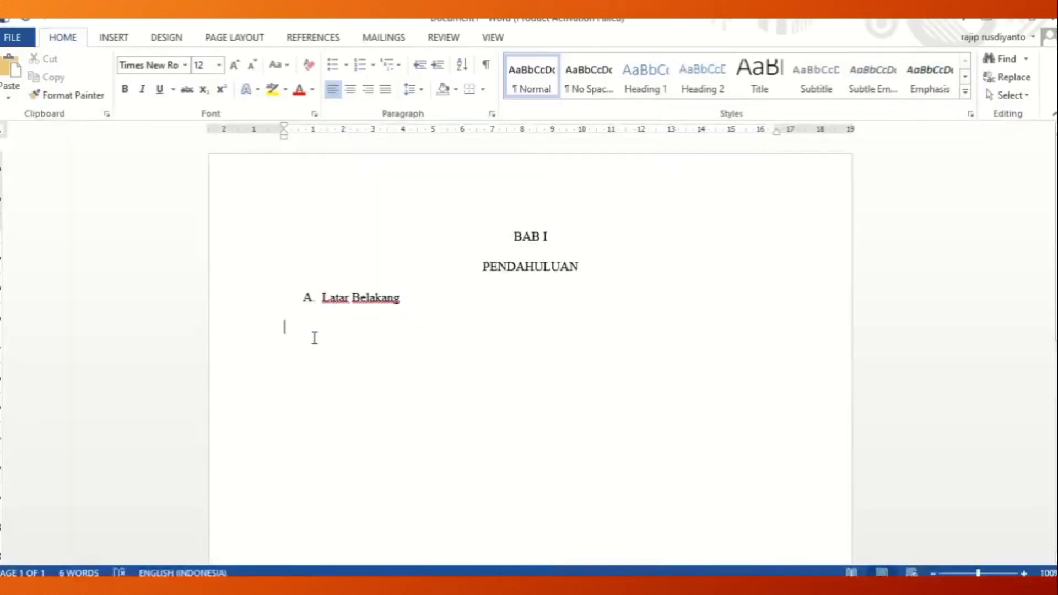
pyautogui.write('The meaning of aims, objectives, and goals. "The terms aims, objectives, and goals are used interchangeably by many people. What one person means when he uses the word aims may be the connotation of objectives as used by another.')
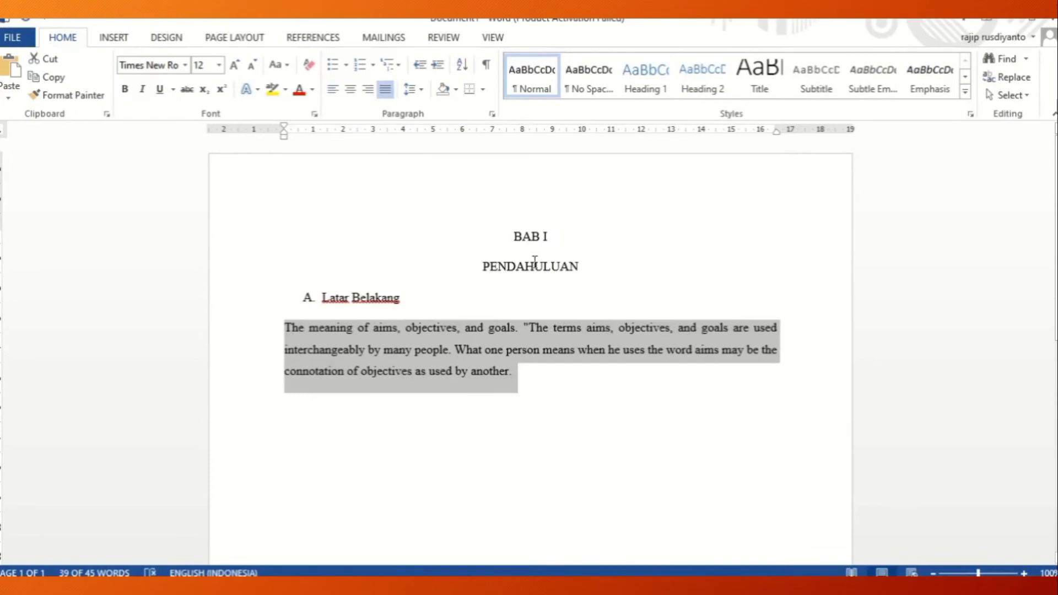
pyautogui.click(525, 375)
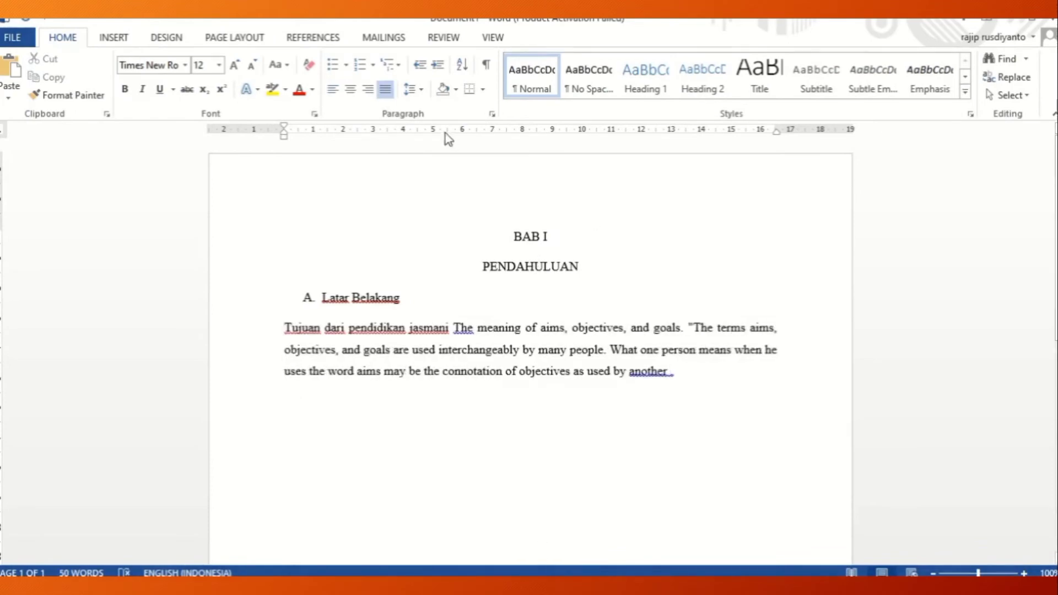
# Insert a Mendeley citation of the article "Aims and Objectives of Physical Education Activities" at the end of the pasted paragraph, before the period.
pyautogui.click(312, 39)
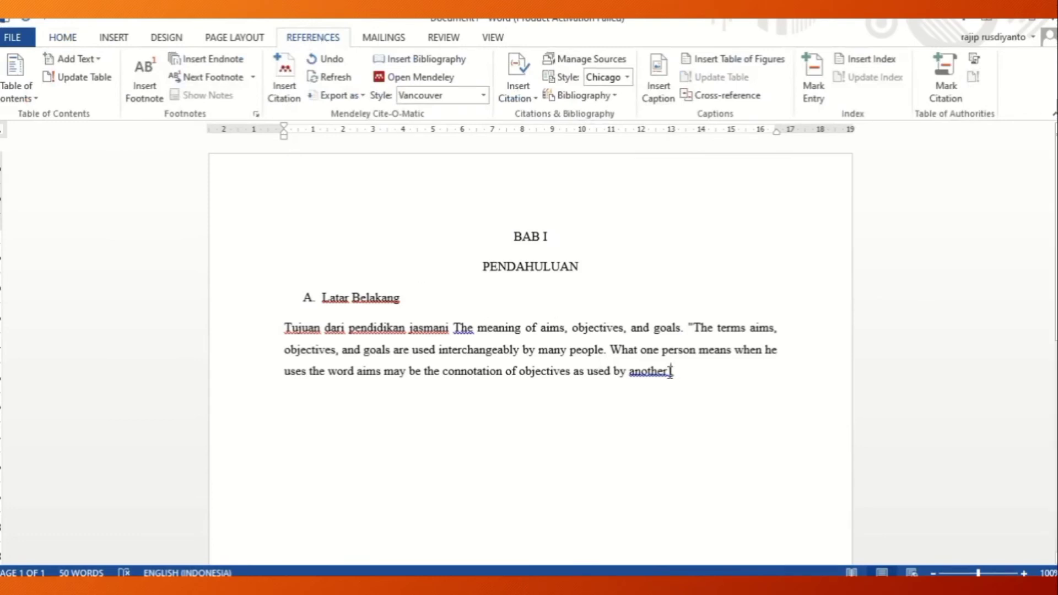
pyautogui.click(287, 94)
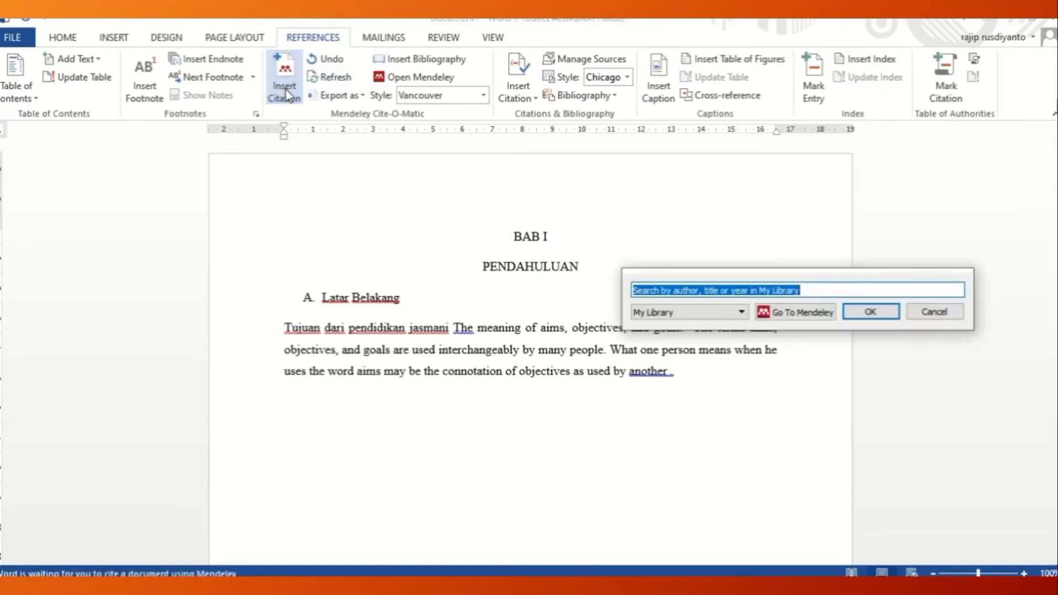
pyautogui.click(774, 316)
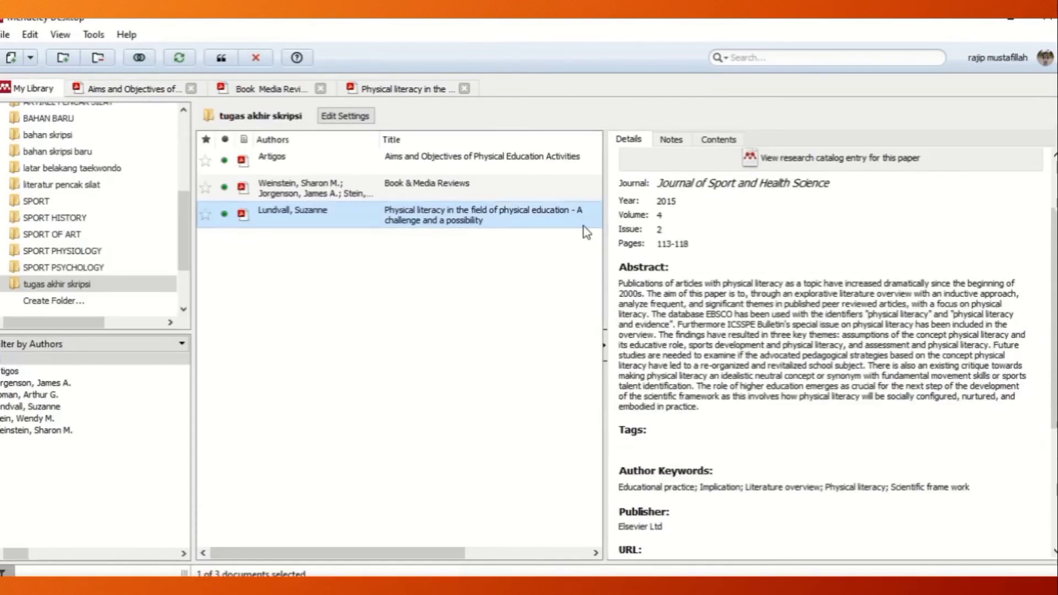
pyautogui.click(123, 90)
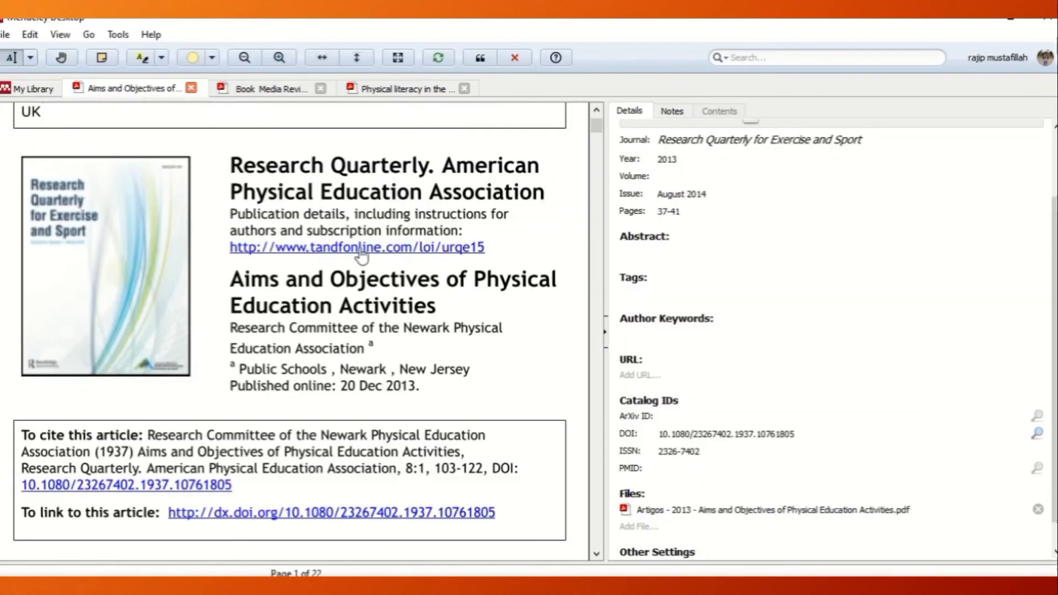
pyautogui.moveTo(601, 131); pyautogui.dragTo(599, 187)
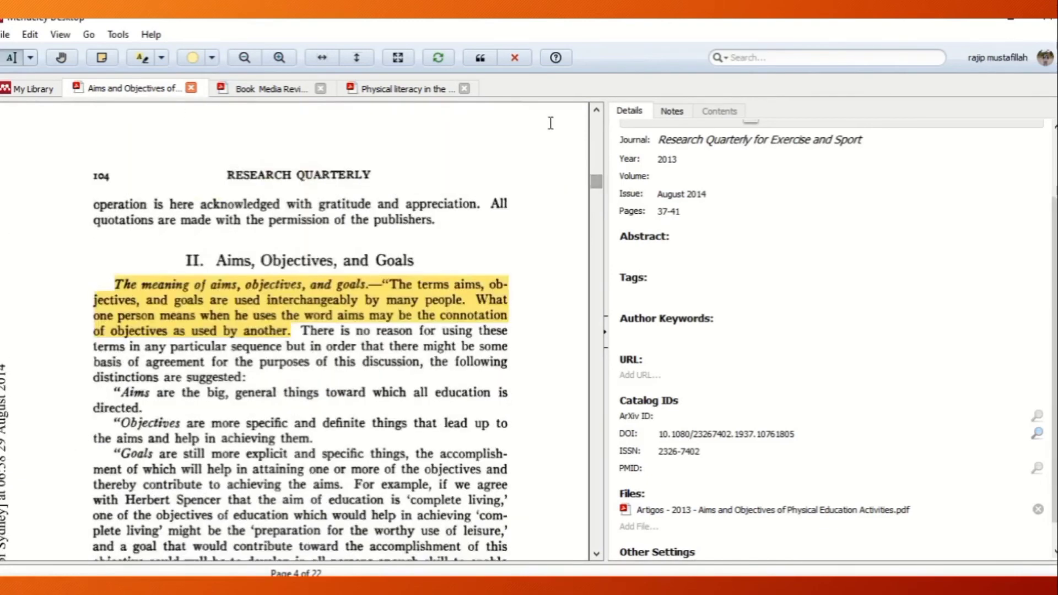
pyautogui.click(479, 59)
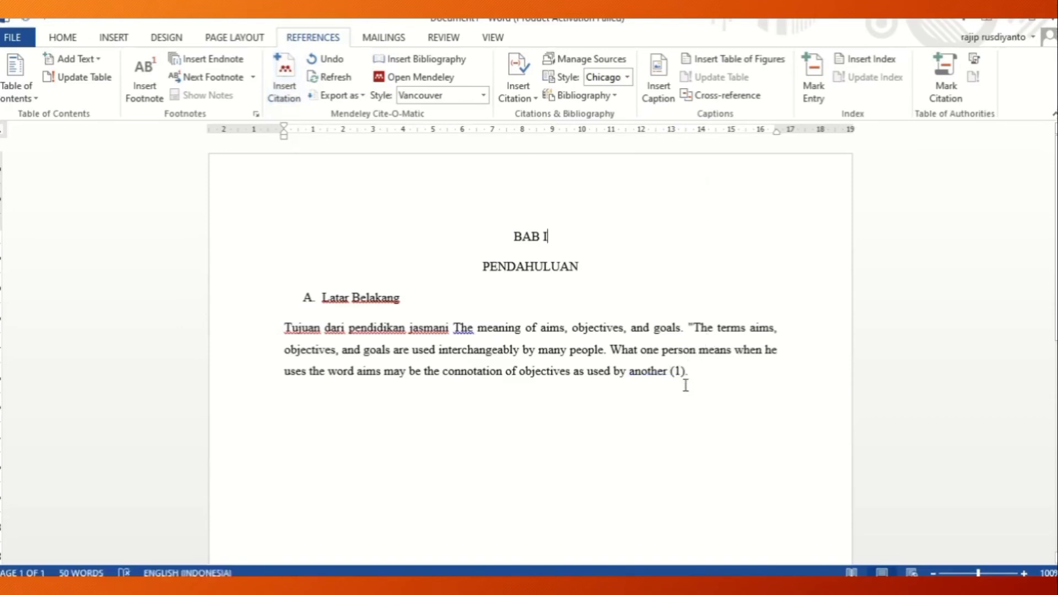
# Set the Mendeley citation style to American Psychological Association 6th edition.
pyautogui.click(678, 370)
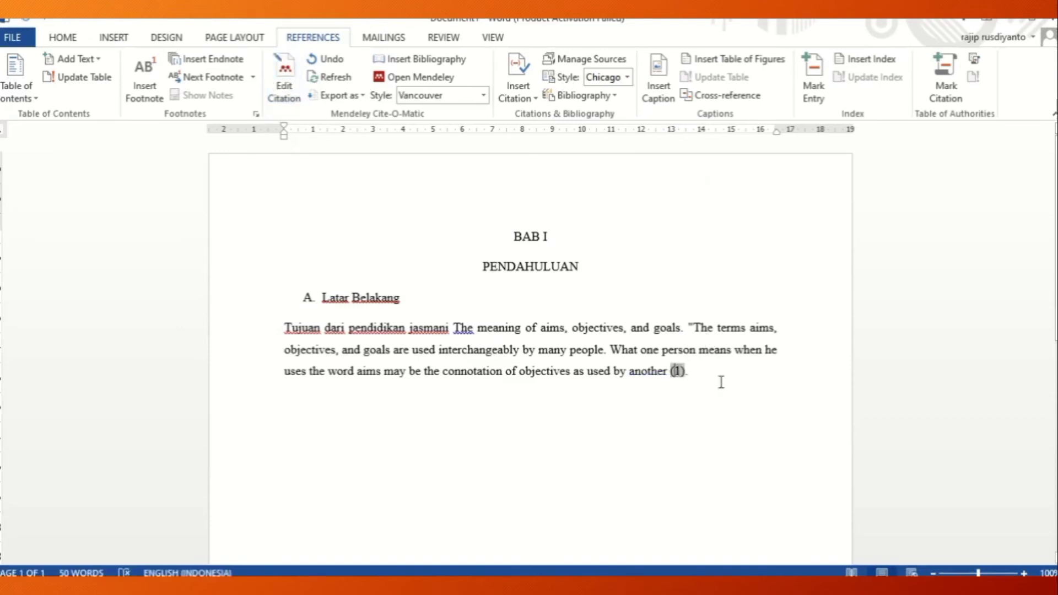
pyautogui.click(483, 98)
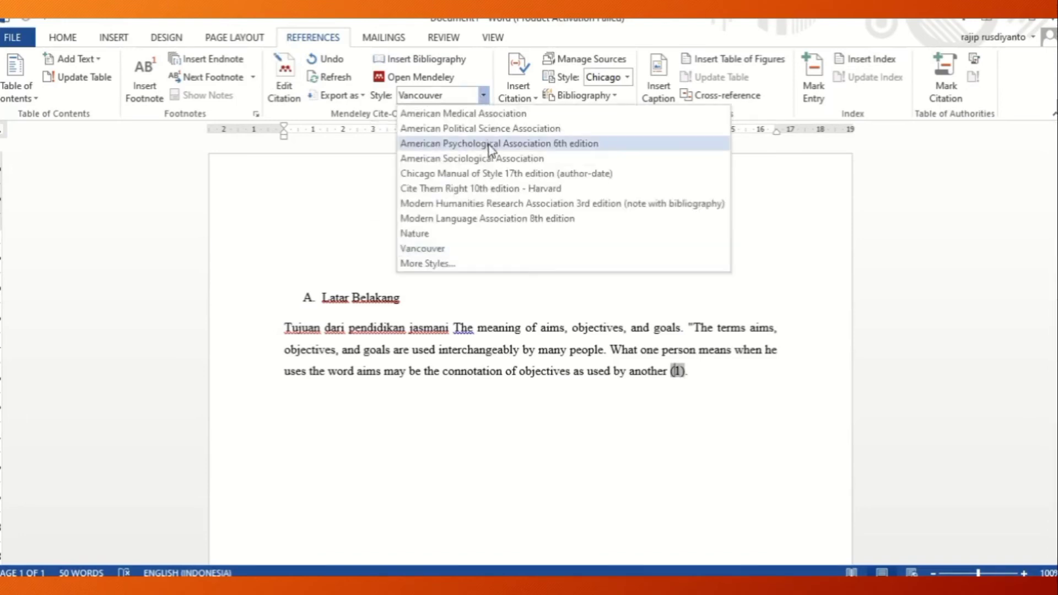
pyautogui.click(488, 144)
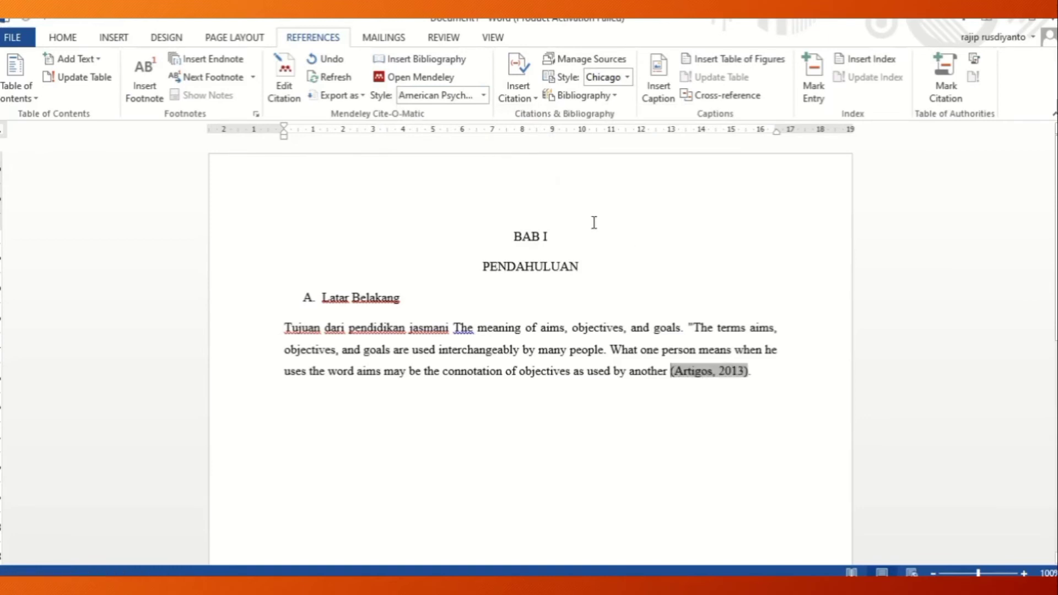
# Add the heading "DAFTAR PUSTAKA" below the cited paragraph, leaving an empty line between them.
pyautogui.click(766, 369)
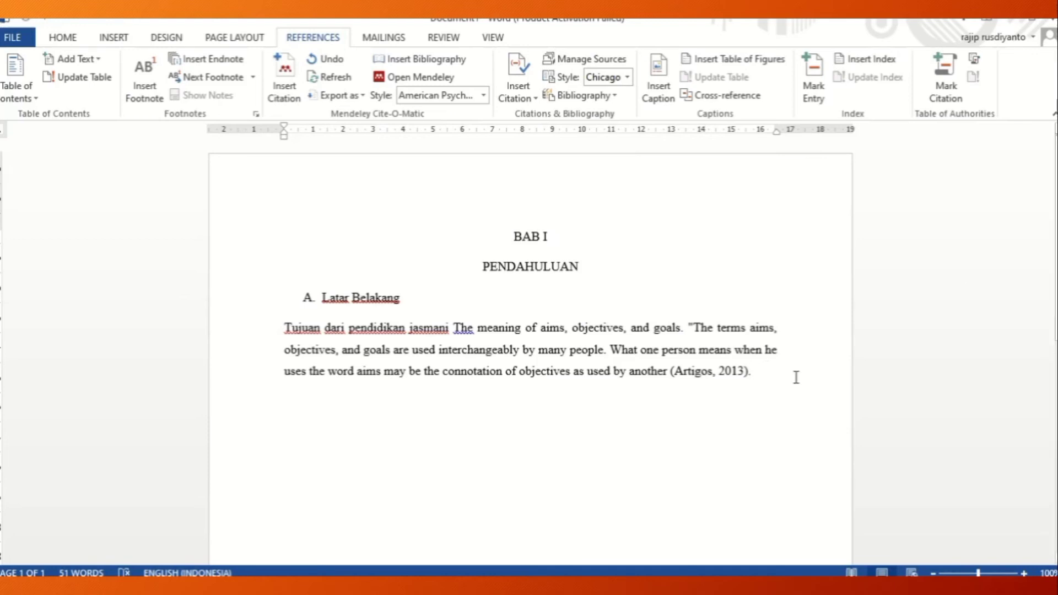
pyautogui.press('Return')
pyautogui.write('DAFTAR')
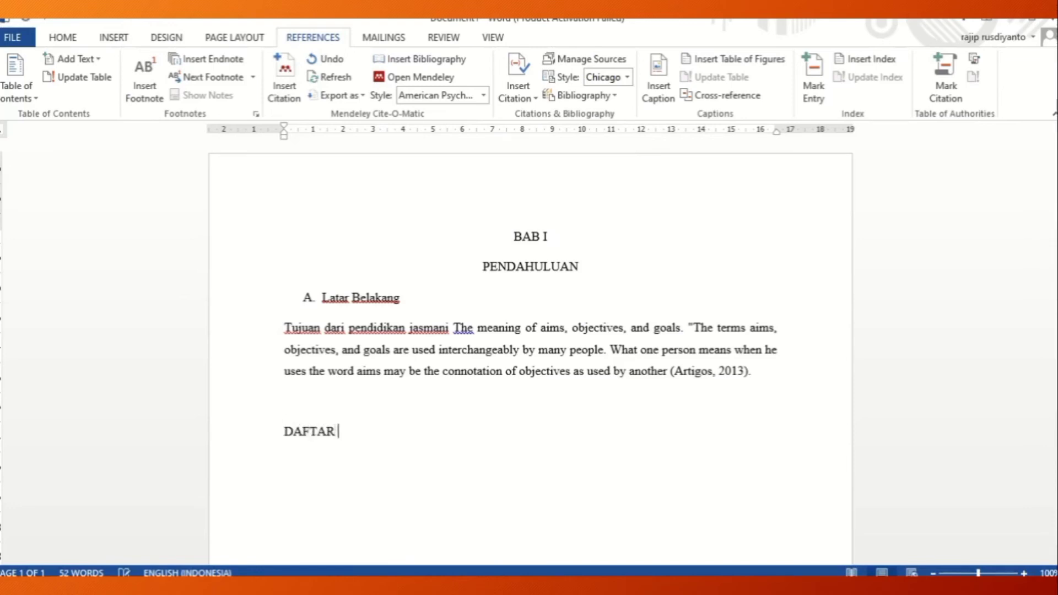
pyautogui.write(' PUSTAKA')
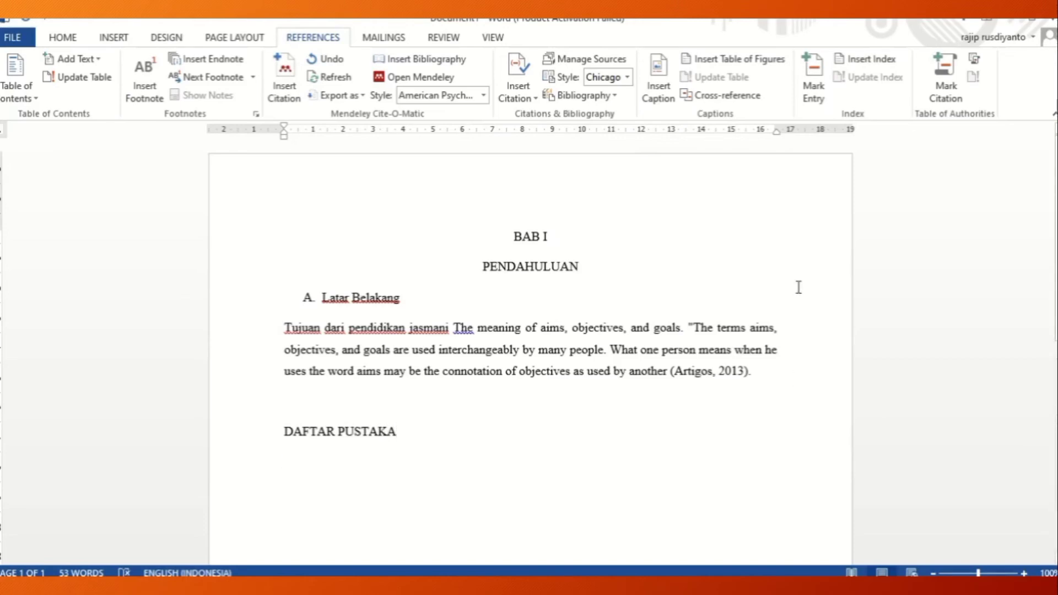
# Insert the Mendeley bibliography under DAFTAR PUSTAKA and remove the empty line above that heading.
pyautogui.moveTo(591, 587)
pyautogui.moveTo(281, 431); pyautogui.dragTo(401, 431)
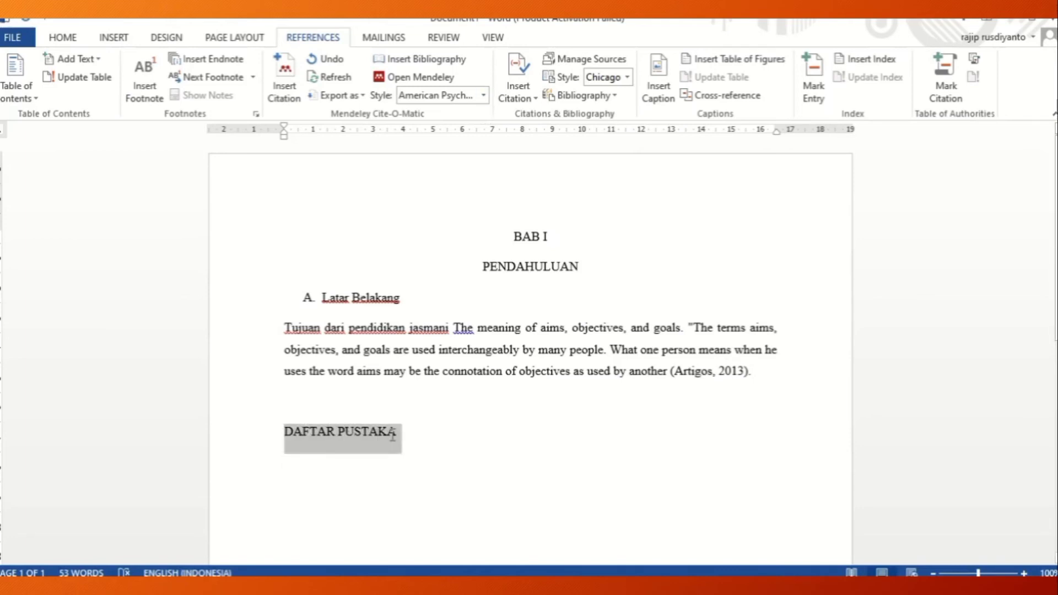
pyautogui.click(405, 434)
pyautogui.press('Down')
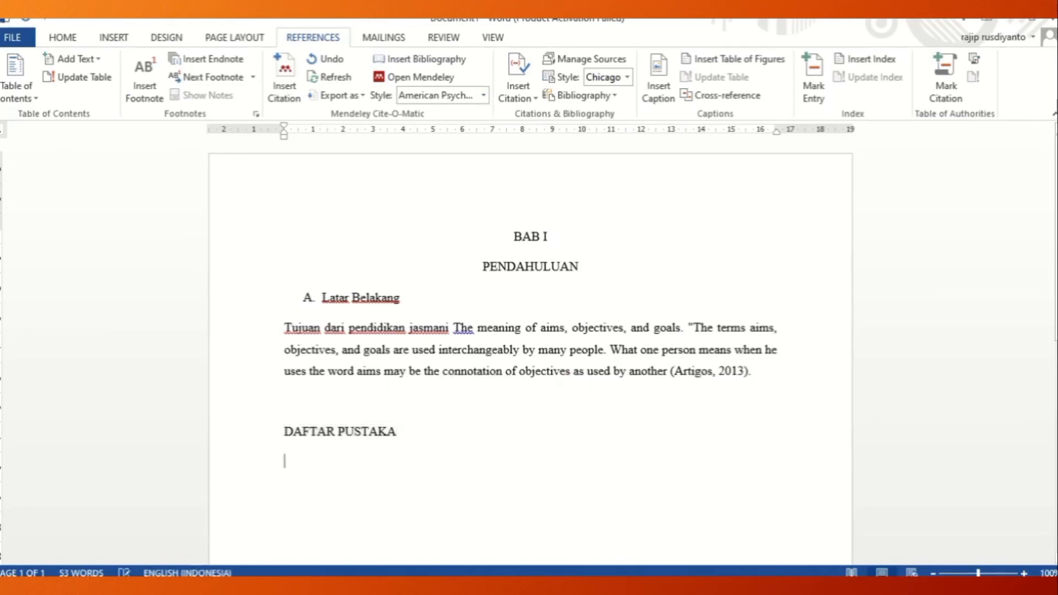
pyautogui.click(406, 61)
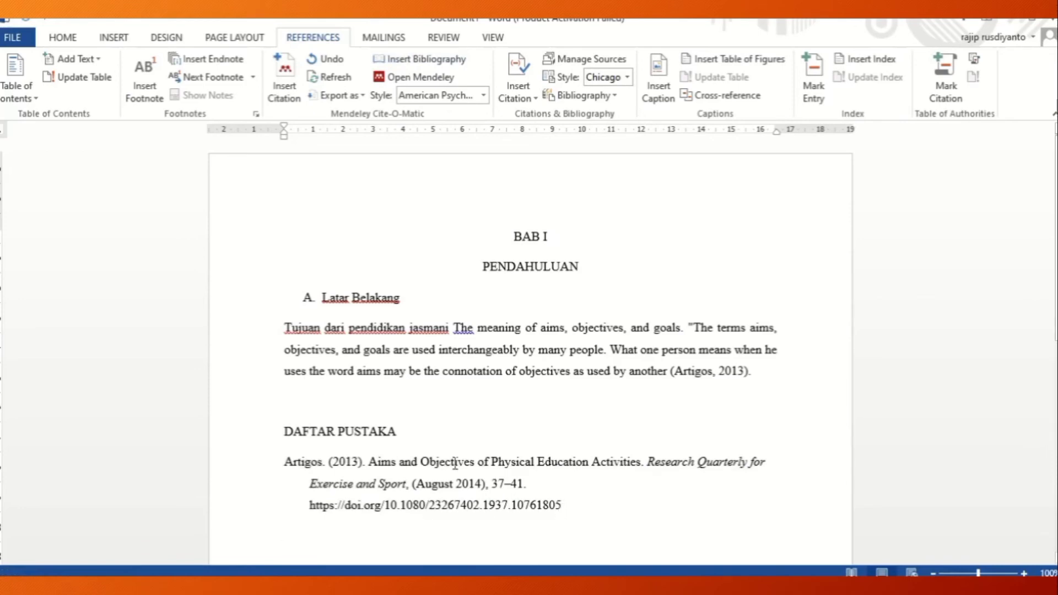
pyautogui.click(347, 413)
pyautogui.press('Delete')
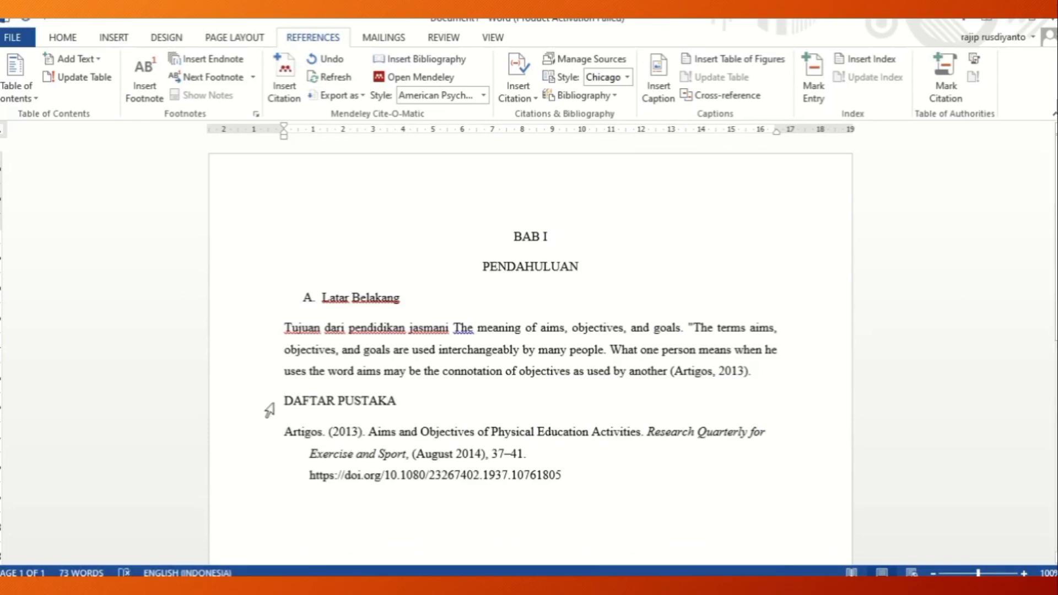
pyautogui.click(286, 396)
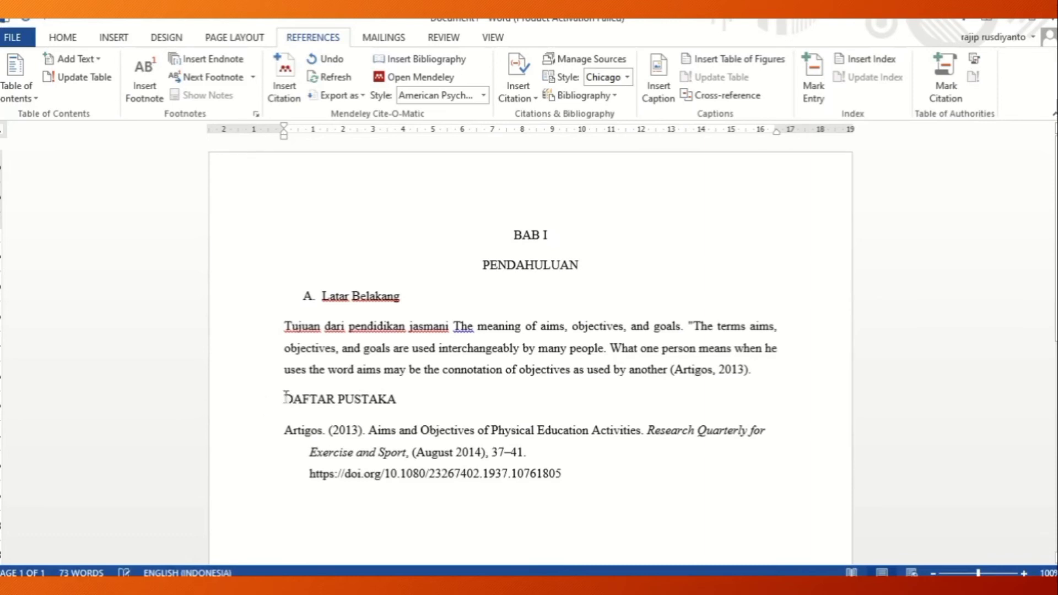
pyautogui.keyDown('shift'); pyautogui.click(551, 482); pyautogui.keyUp('shift')
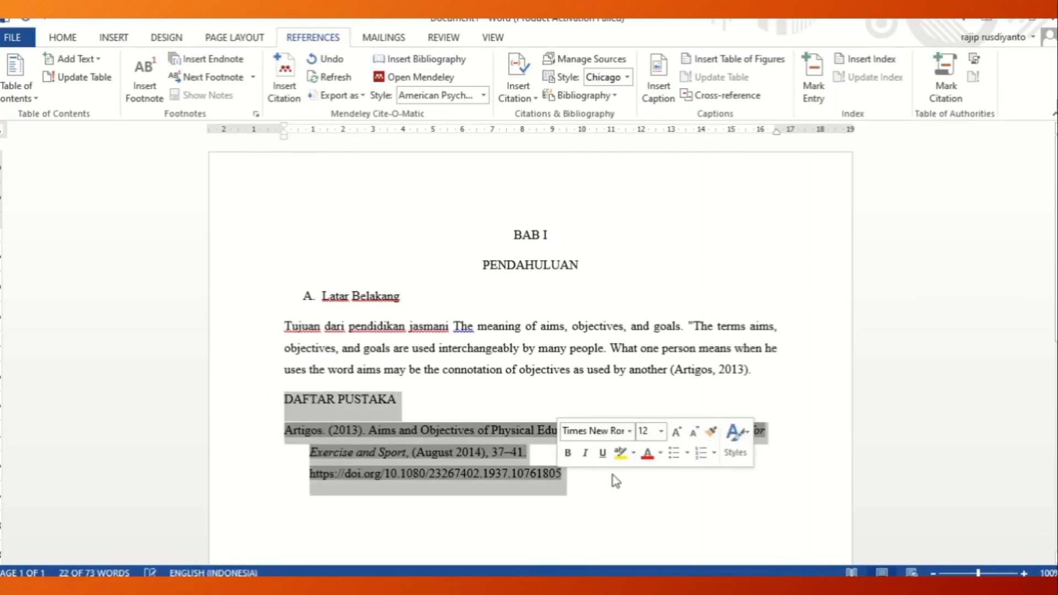
pyautogui.click(755, 369)
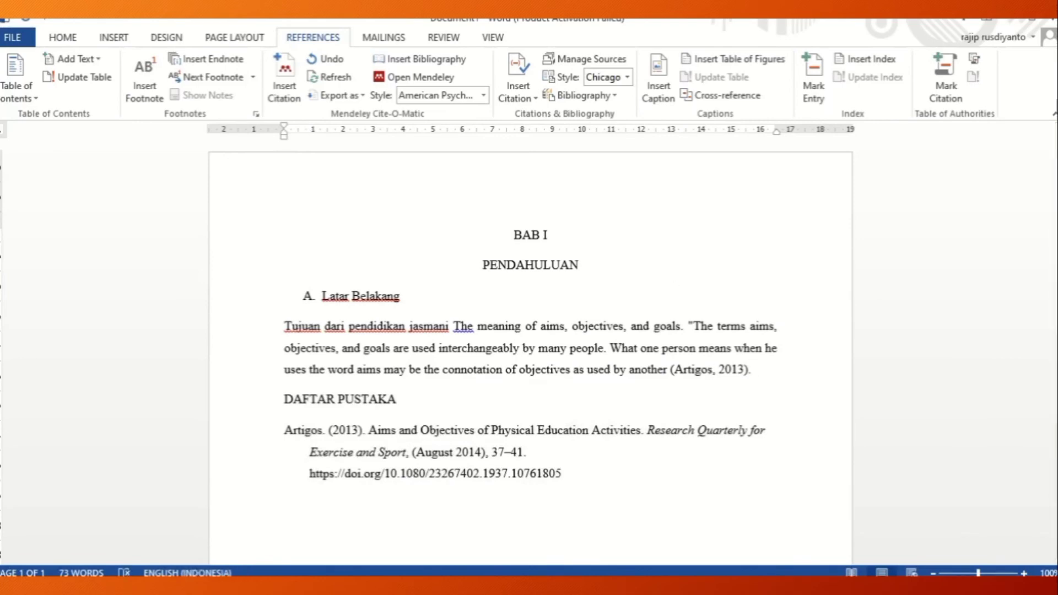
# Switch to Mendeley, copy the marked passage about experimental data and DNA structure from the "Book & Media Reviews" PDF, and highlight it again.
pyautogui.click(474, 587)
pyautogui.click(510, 587)
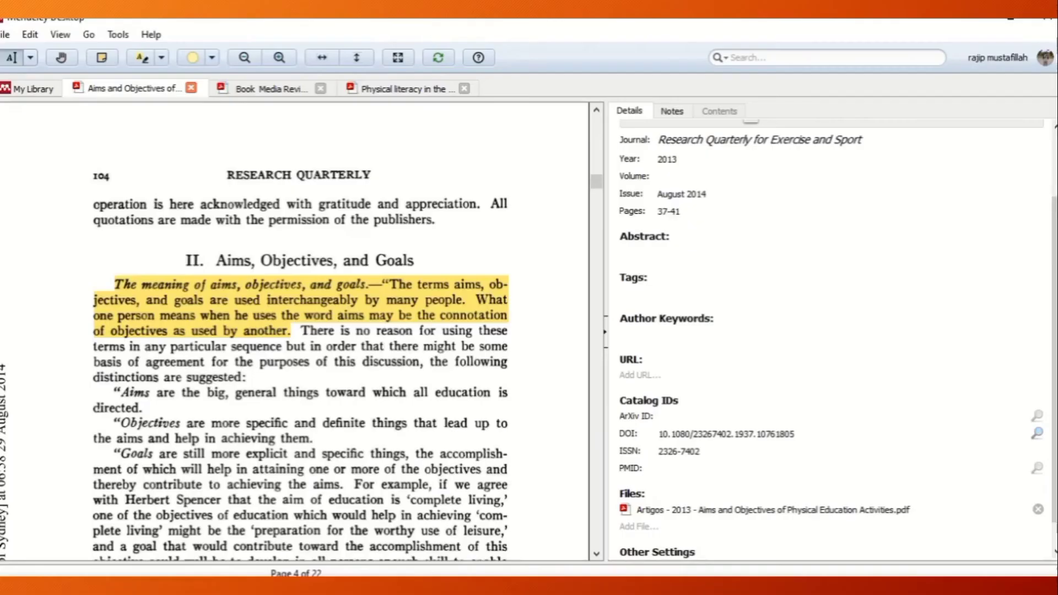
pyautogui.click(242, 92)
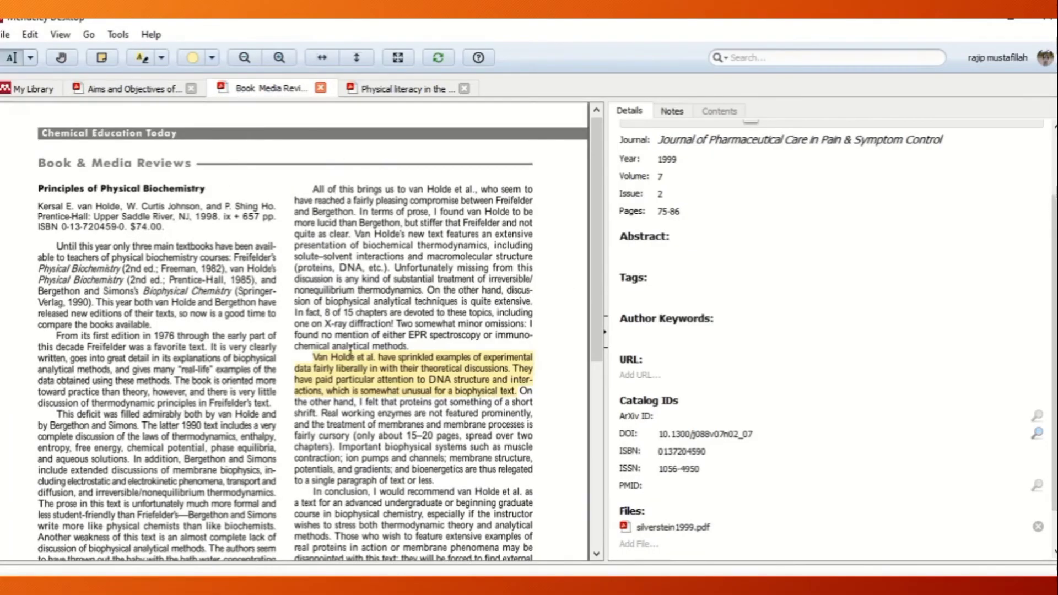
pyautogui.moveTo(315, 359); pyautogui.dragTo(355, 364)
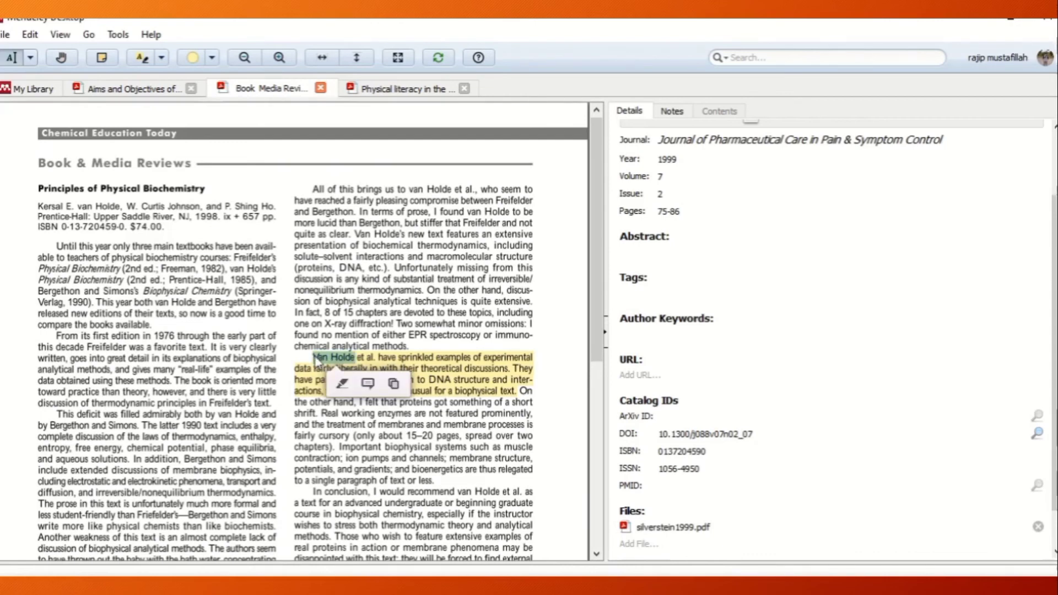
pyautogui.click(318, 361)
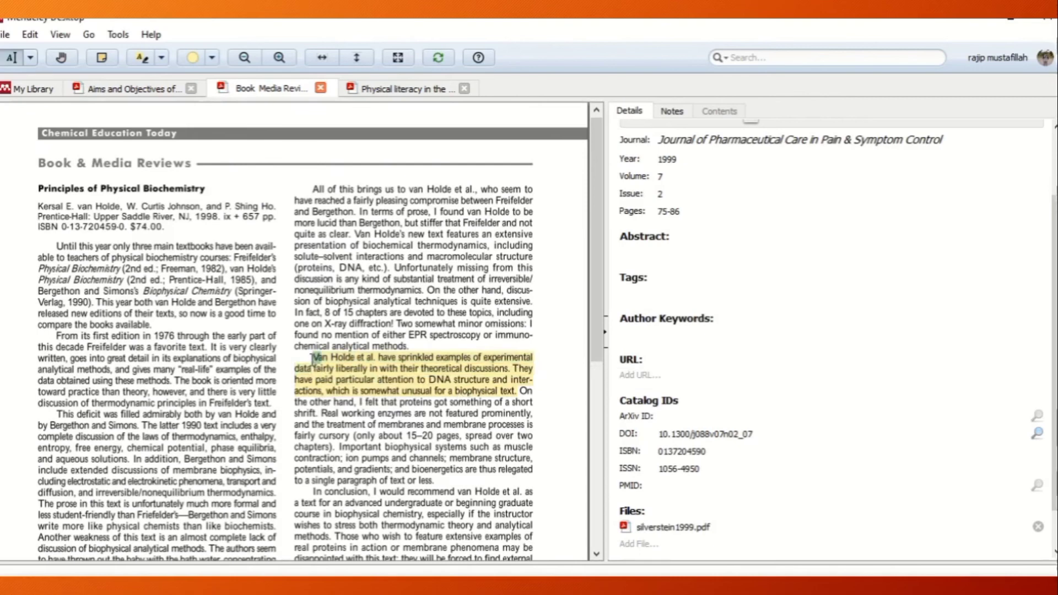
pyautogui.moveTo(314, 358); pyautogui.dragTo(520, 393)
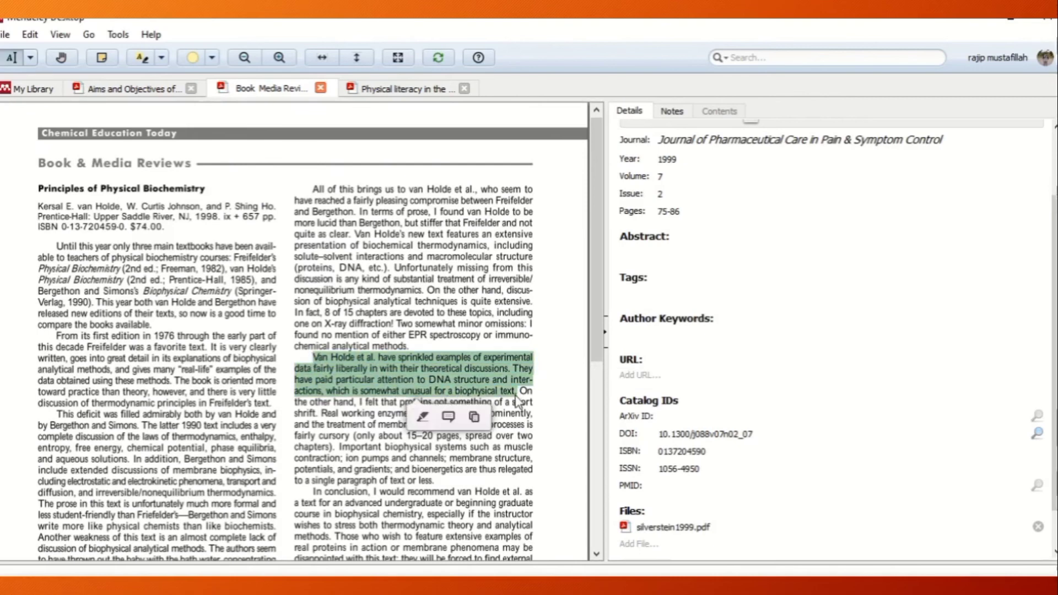
pyautogui.rightClick(461, 386)
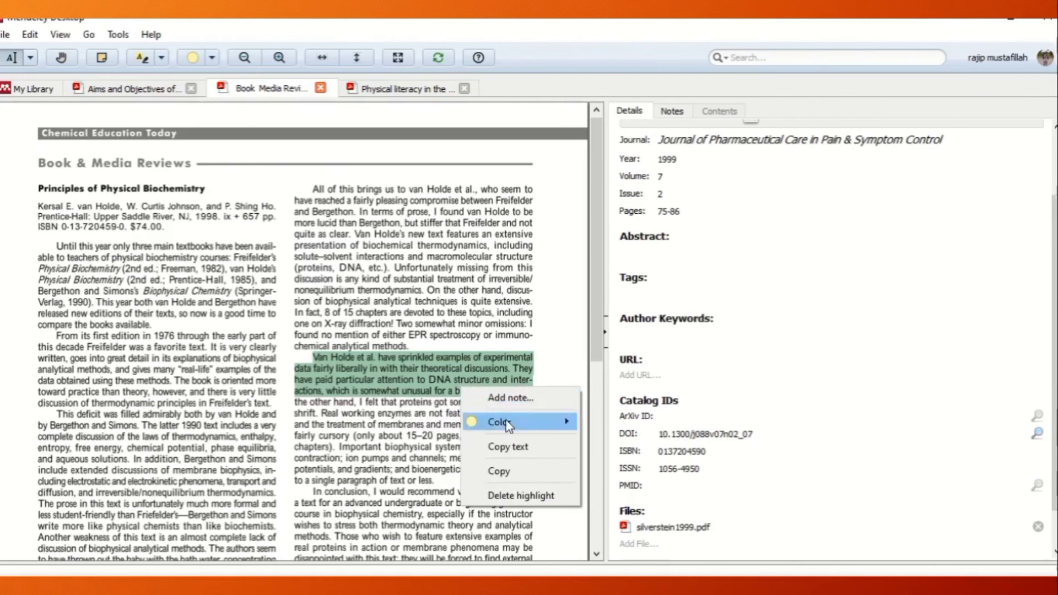
pyautogui.click(506, 473)
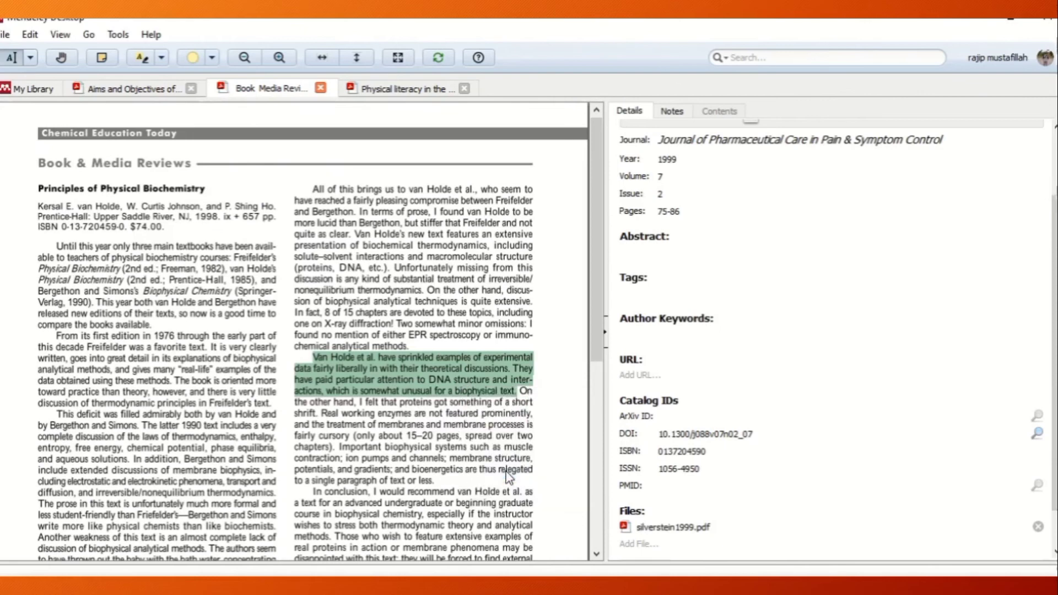
pyautogui.click(162, 57)
pyautogui.click(172, 82)
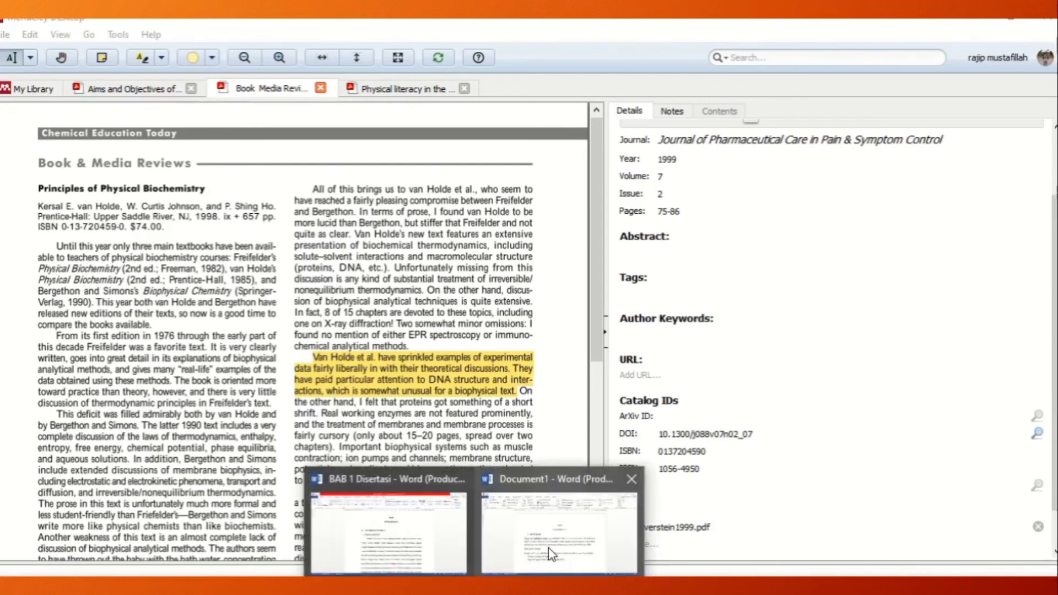
# Switch to Document1 in Word and paste the copied passage at the end of the Latar Belakang paragraph.
pyautogui.click(548, 548)
pyautogui.click(786, 369)
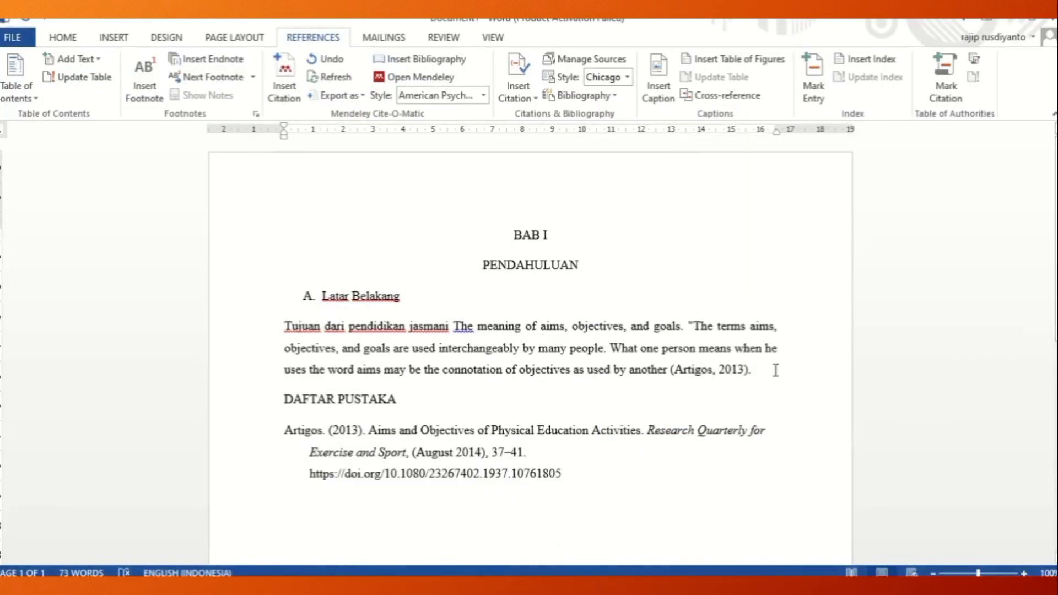
pyautogui.rightClick(776, 369)
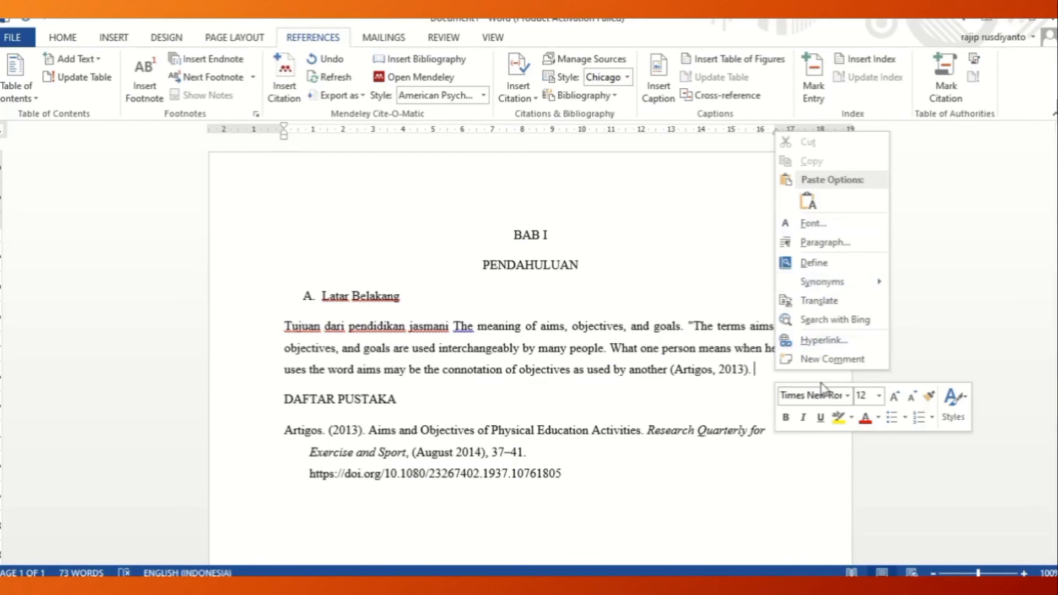
pyautogui.click(731, 241)
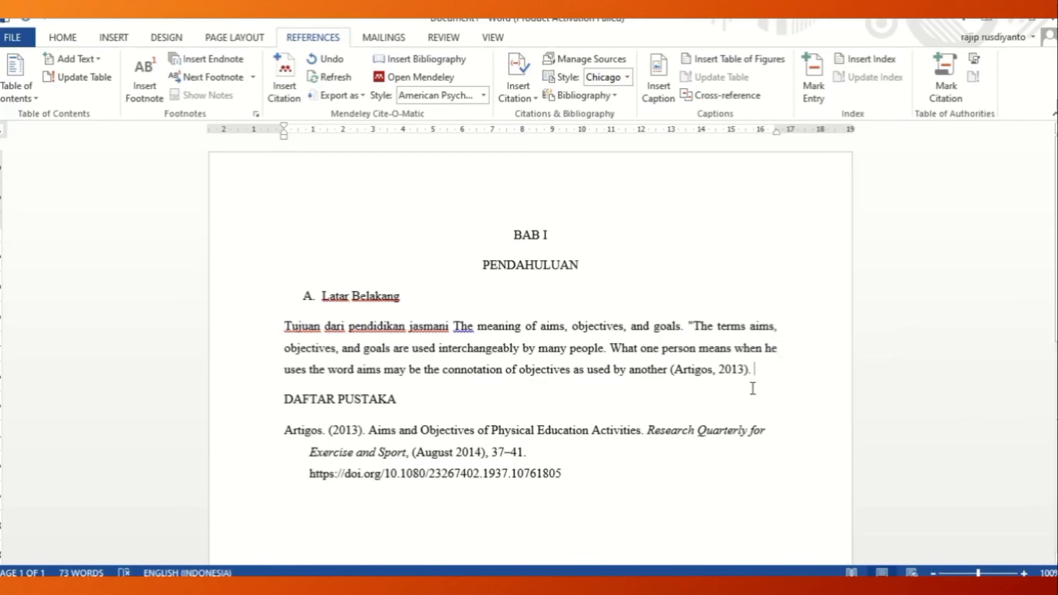
pyautogui.hotkey('ctrl', 'v')
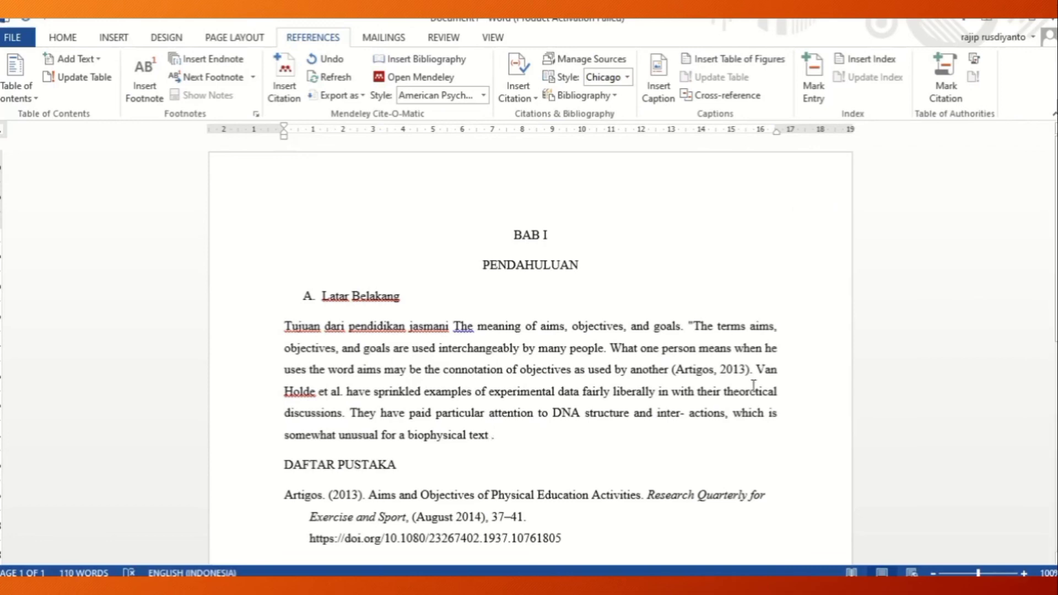
pyautogui.click(292, 99)
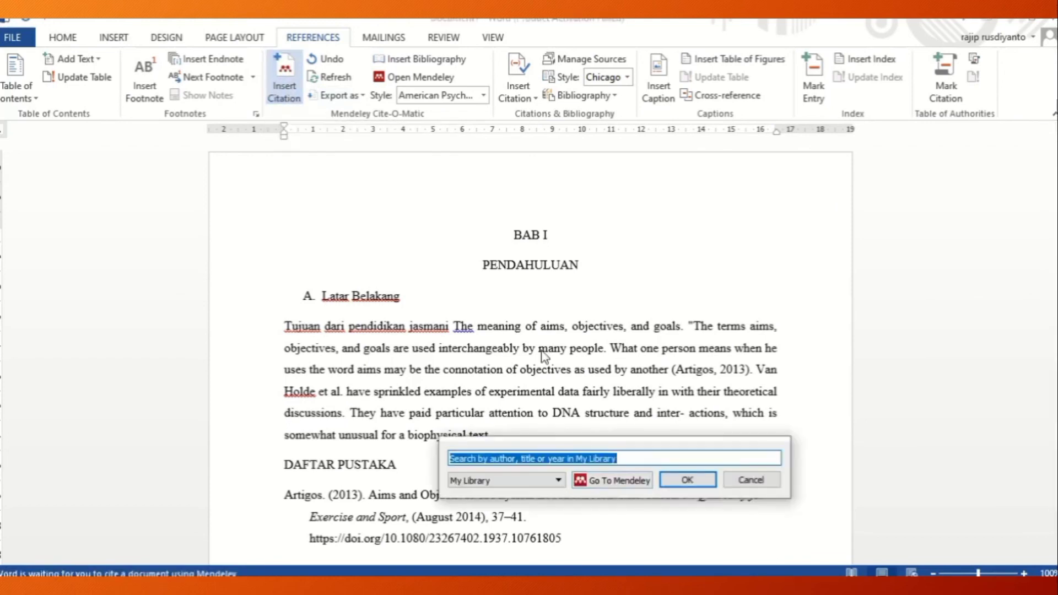
pyautogui.click(611, 481)
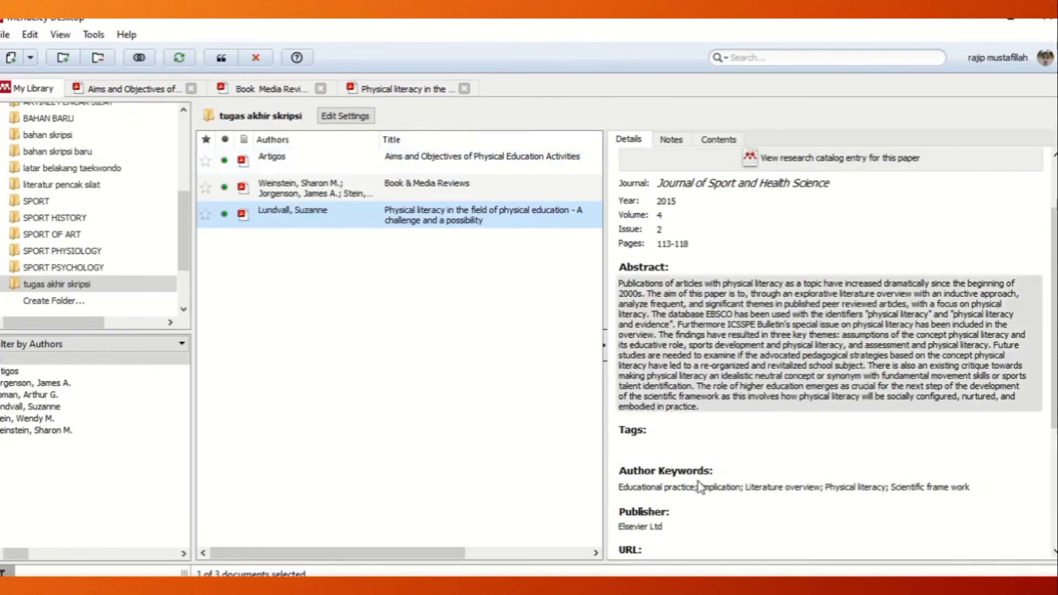
pyautogui.click(599, 525)
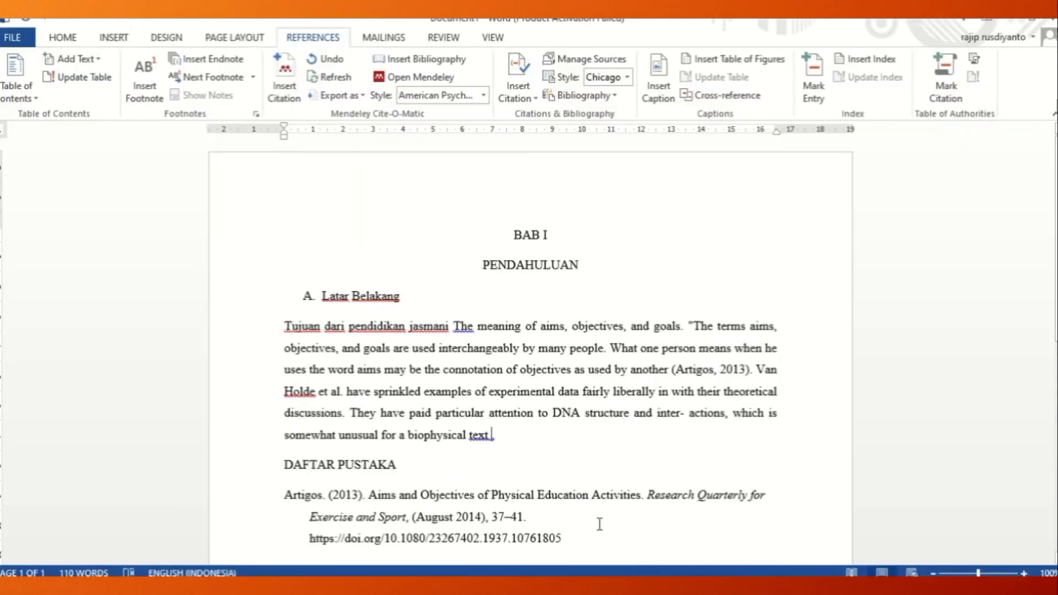
# Insert a Mendeley citation of "Book & Media Reviews" after "biophysical text", before the period.
pyautogui.scroll(-3, 955, 303)
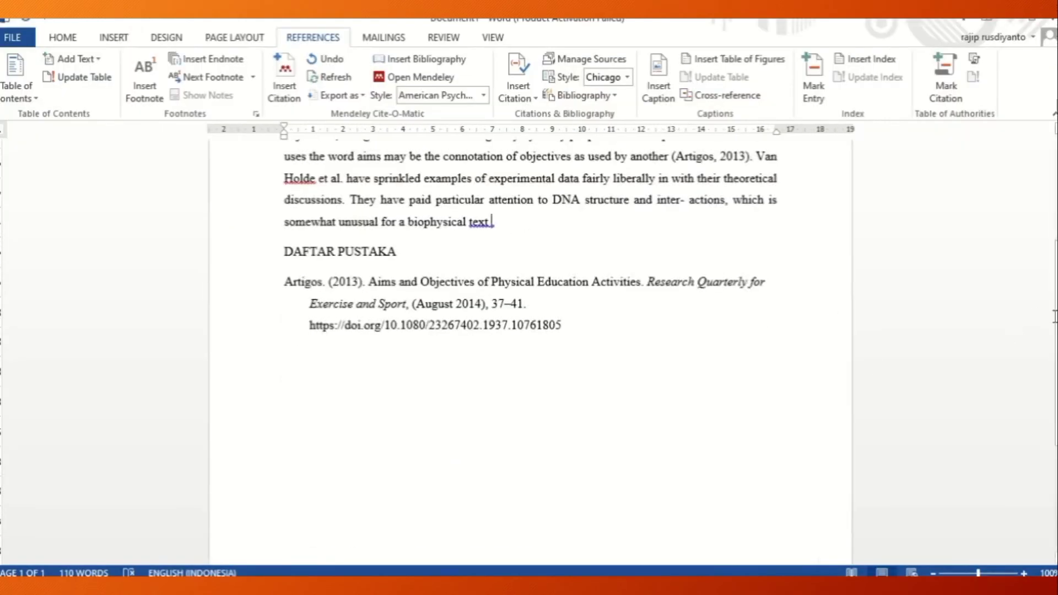
pyautogui.moveTo(1056, 330); pyautogui.dragTo(1057, 339)
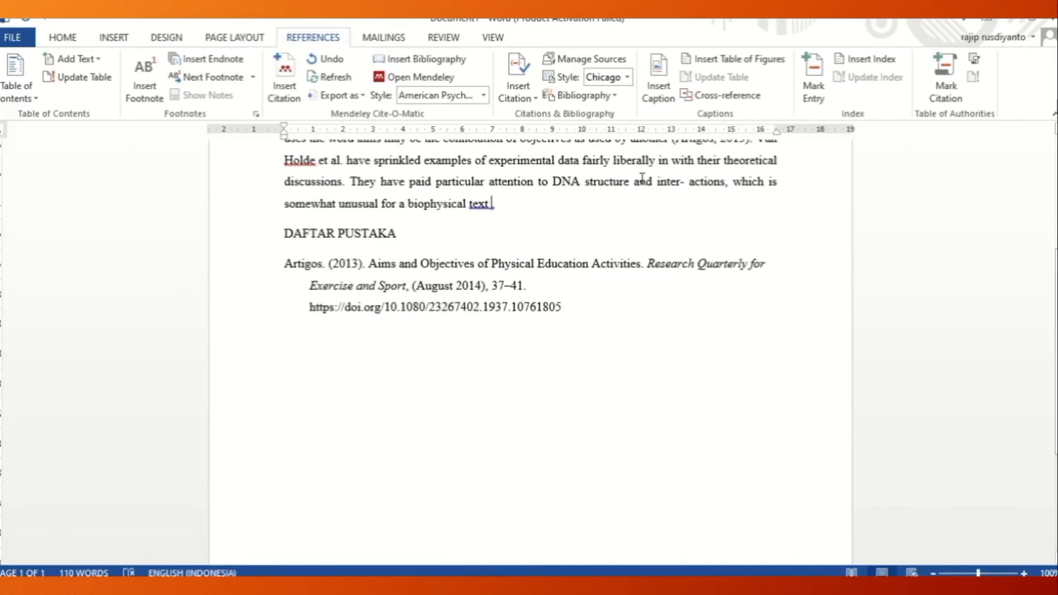
pyautogui.click(284, 85)
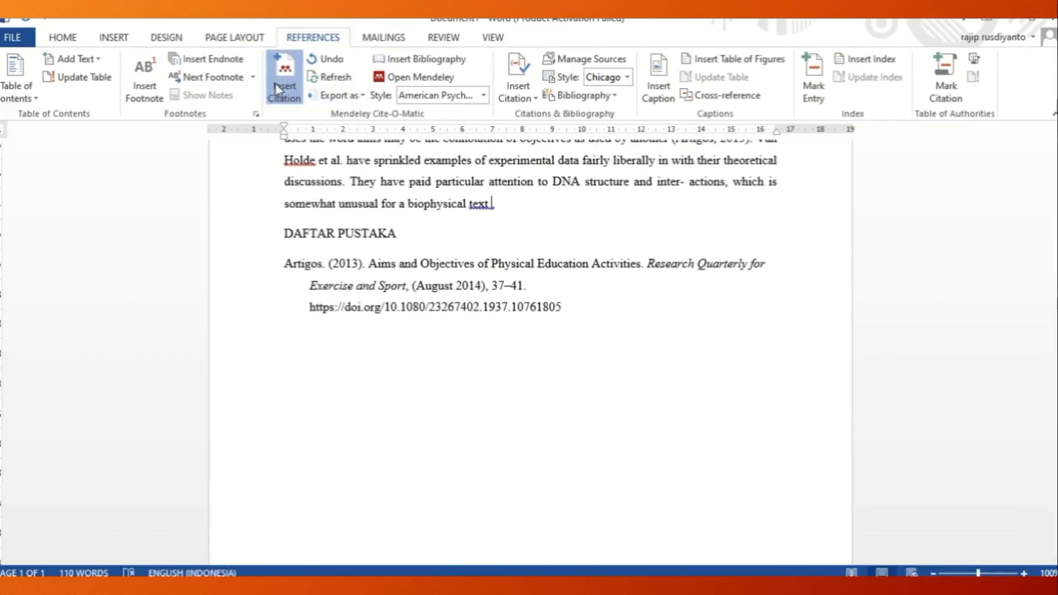
pyautogui.click(591, 253)
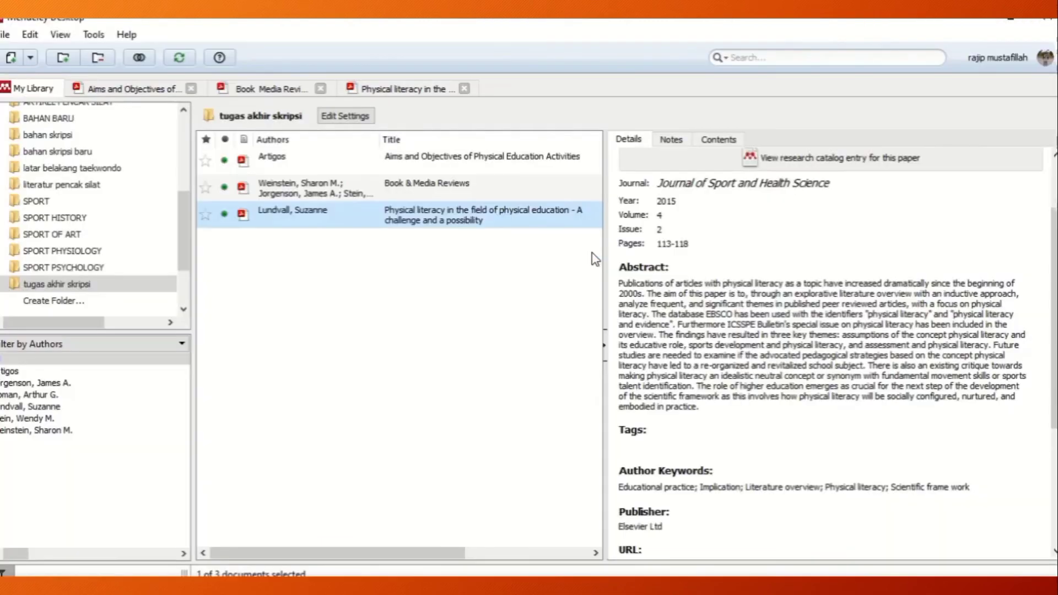
pyautogui.click(244, 89)
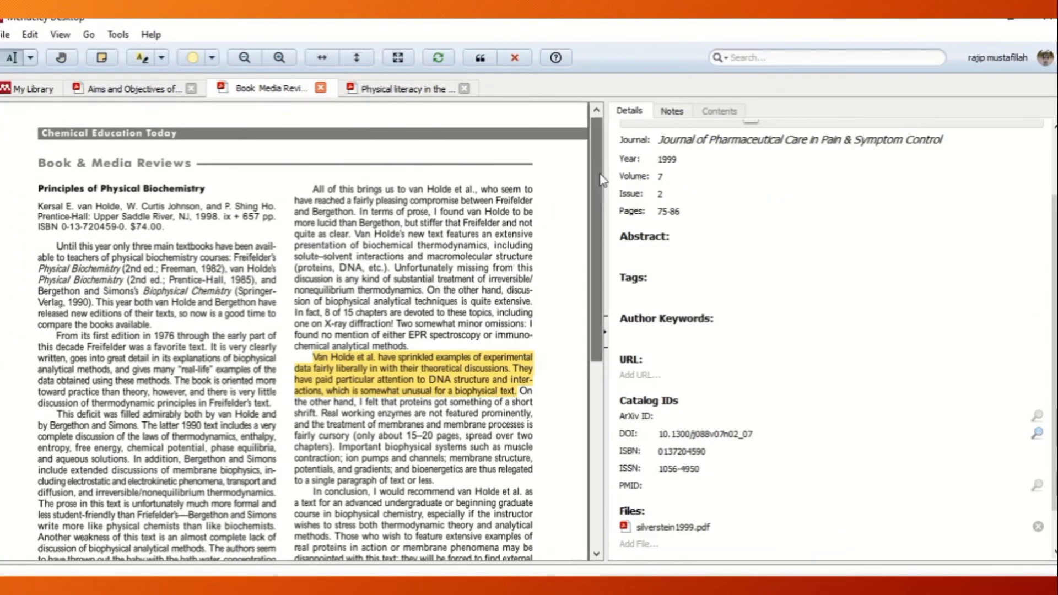
pyautogui.moveTo(602, 180); pyautogui.dragTo(602, 207)
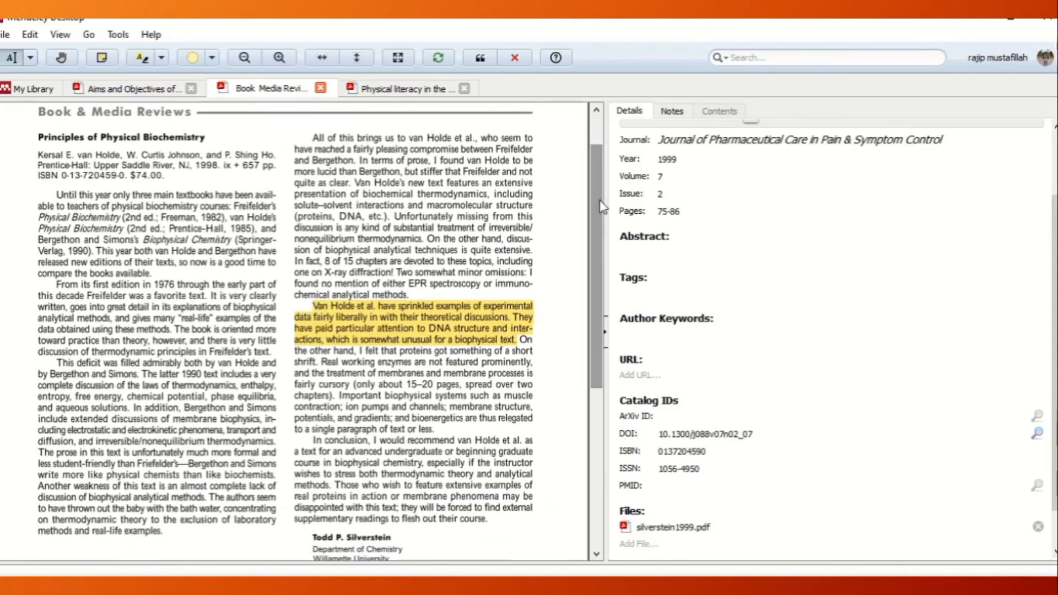
pyautogui.click(480, 60)
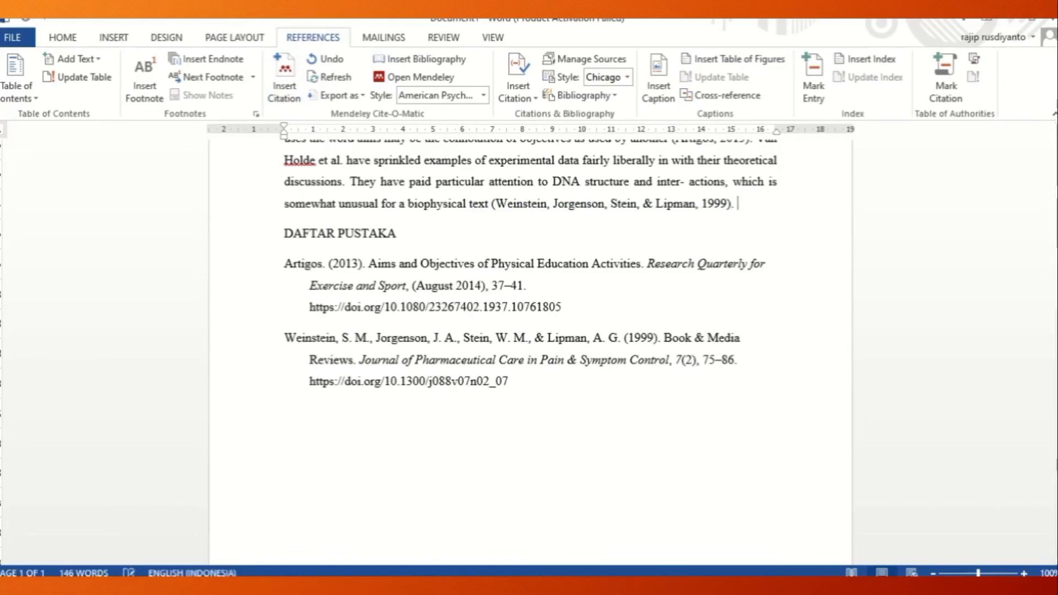
# In Mendeley's "Physical literacy in the field of physical education" PDF, copy and highlight the sentence beginning "In physical education (PE) the word physical literacy".
pyautogui.hotkey('alt', 'Tab')
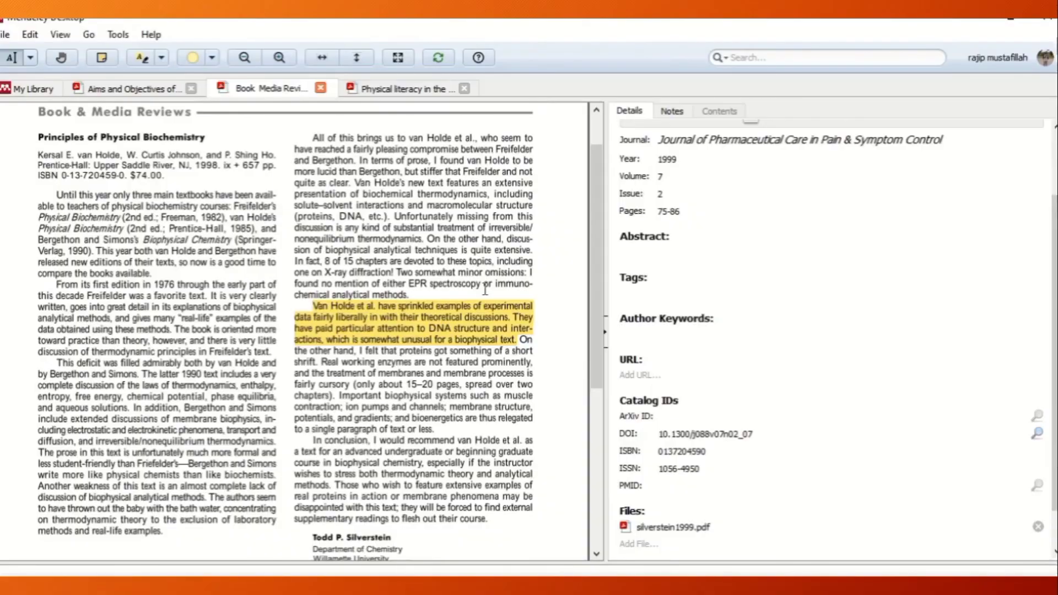
pyautogui.click(444, 88)
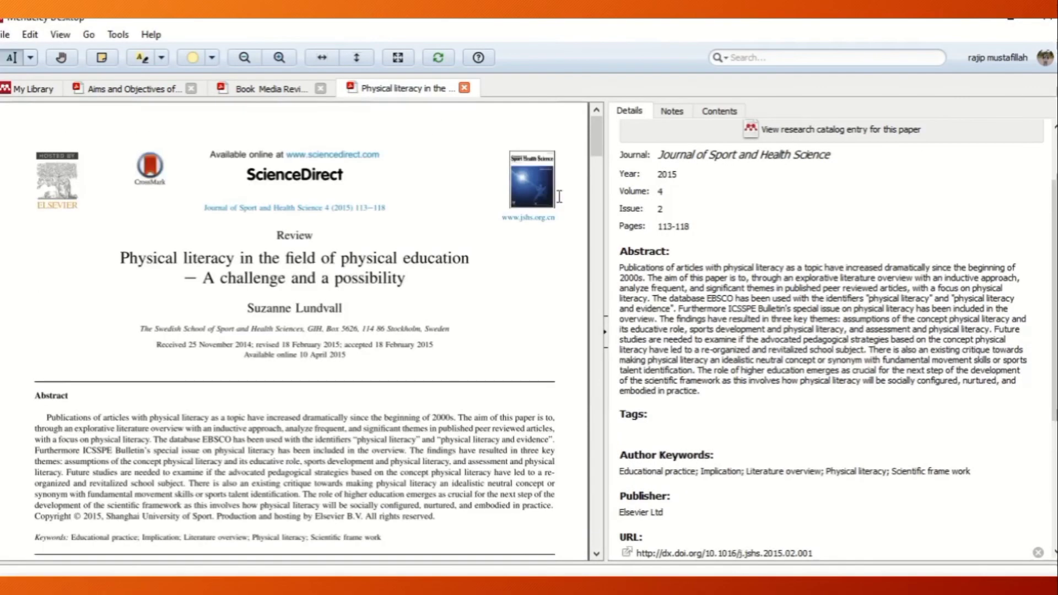
pyautogui.moveTo(597, 135); pyautogui.dragTo(600, 182)
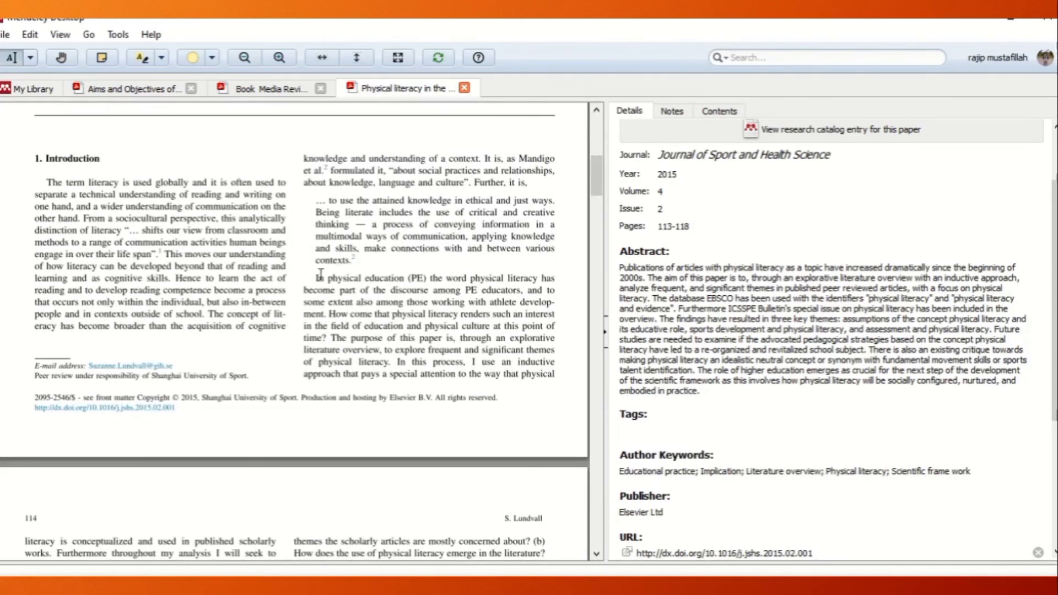
pyautogui.moveTo(318, 277); pyautogui.dragTo(328, 316)
pyautogui.rightClick(353, 298)
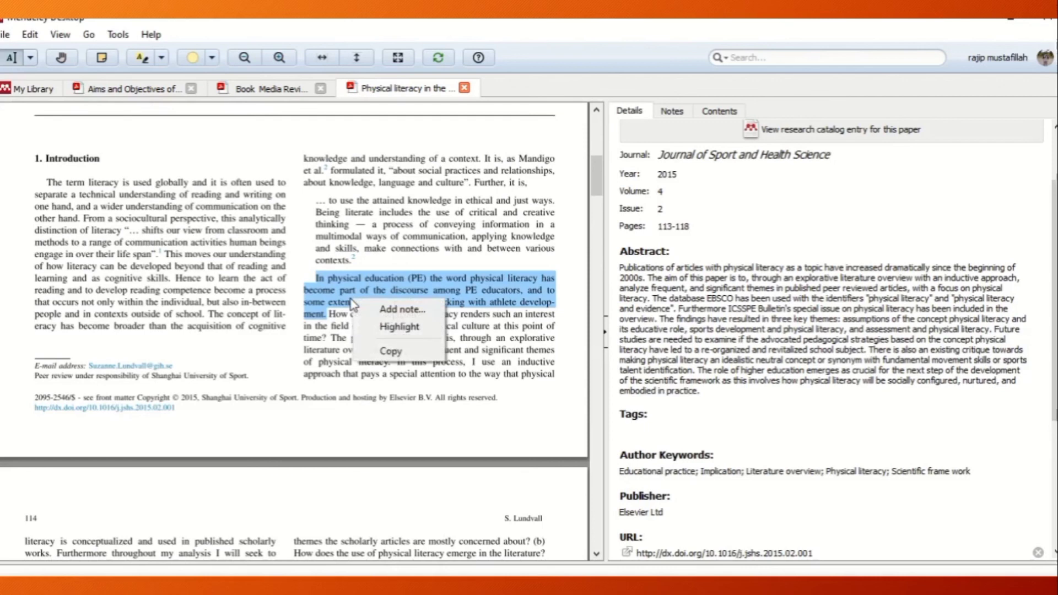
pyautogui.click(401, 353)
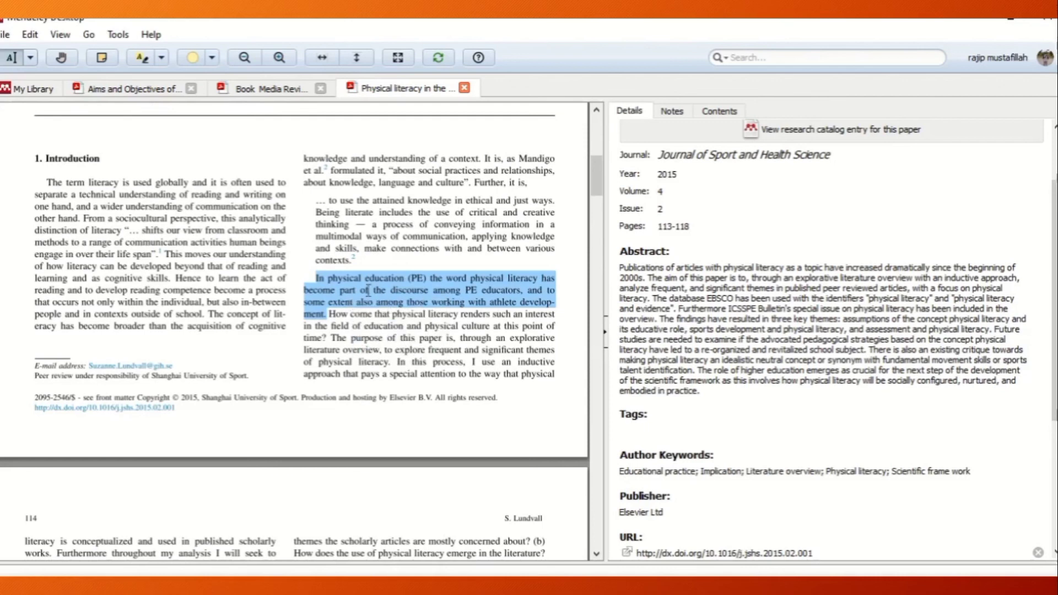
pyautogui.rightClick(367, 290)
pyautogui.click(406, 322)
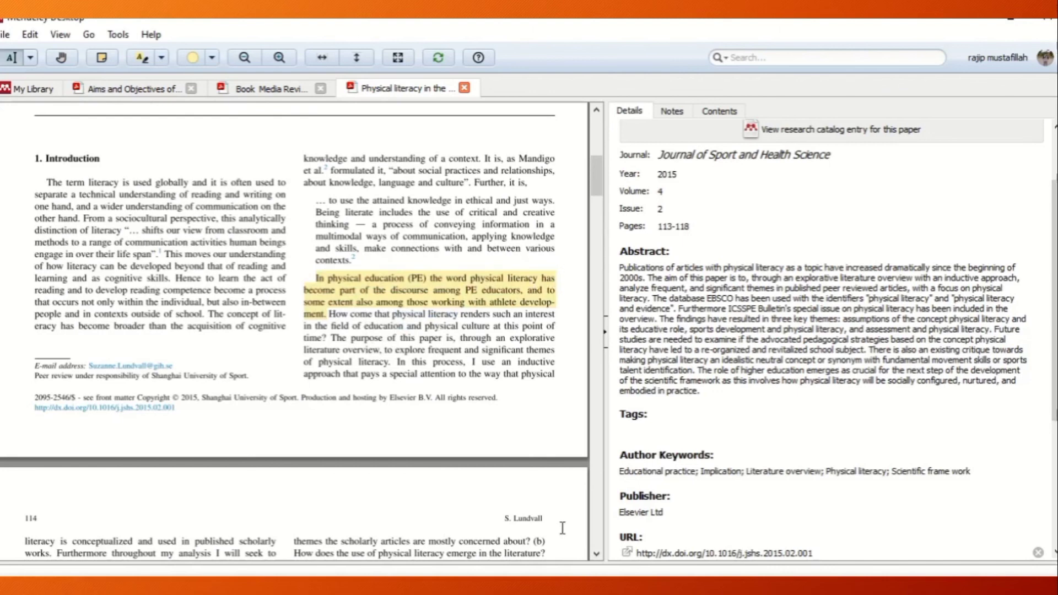
# Paste the sentence at the end of the Word paragraph, remove the line break after "has", and correct "develop- ment" to "development".
pyautogui.click(551, 567)
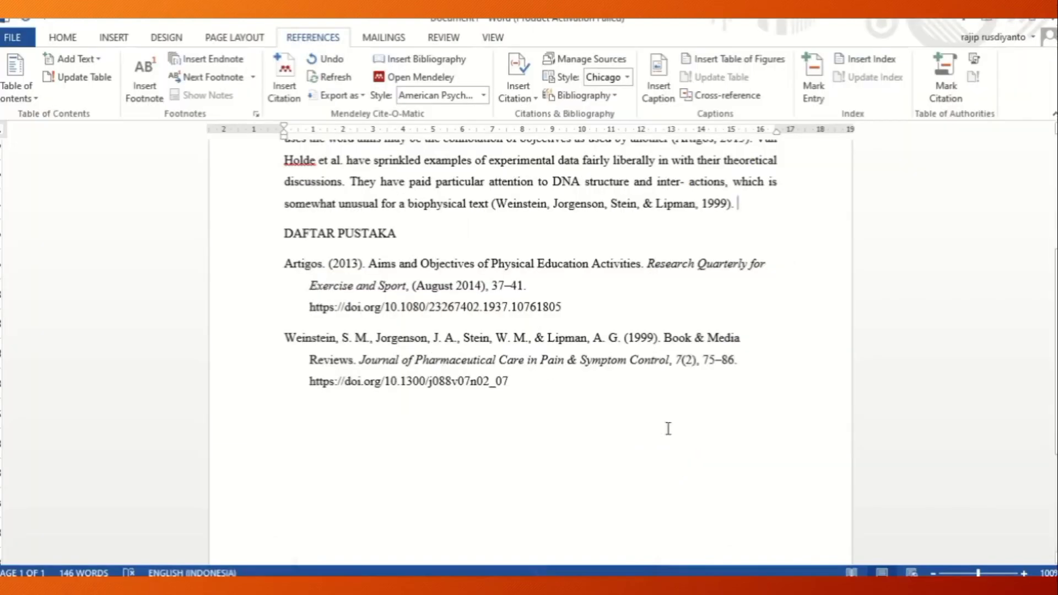
pyautogui.click(753, 203)
pyautogui.hotkey('ctrl', 'v')
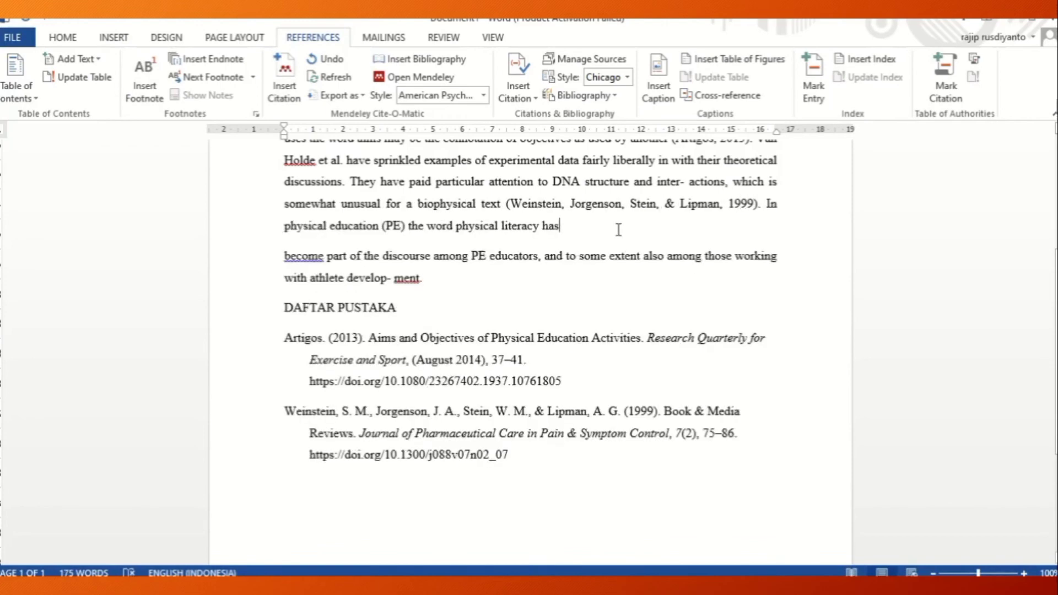
pyautogui.press('Delete')
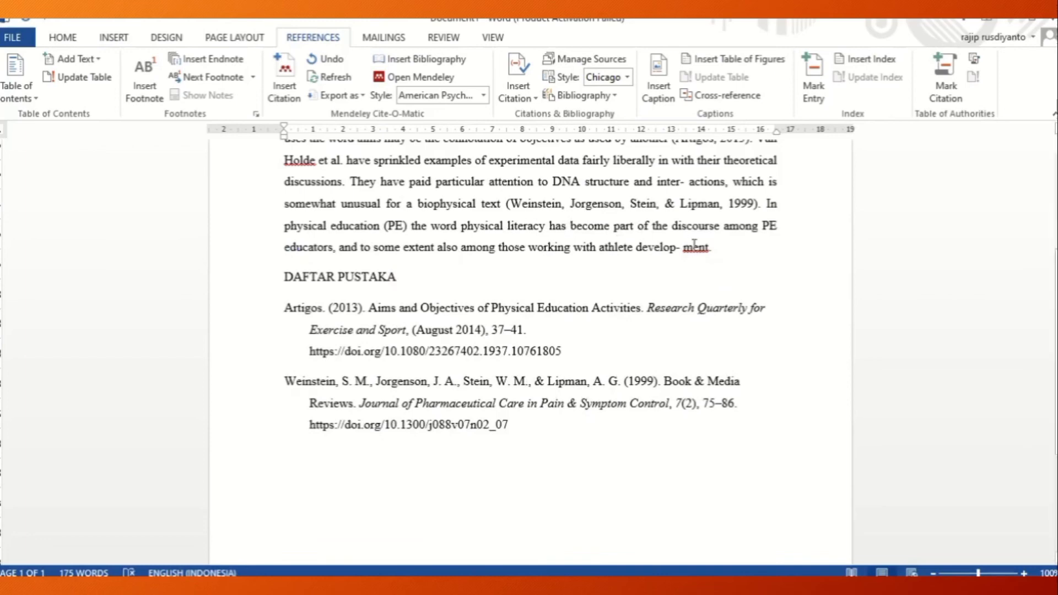
pyautogui.click(678, 246)
pyautogui.press('Delete')
pyautogui.press('Delete')
# Insert a Mendeley citation of "Physical literacy in the field of physical education" after "athlete development", before the period.
pyautogui.click(287, 94)
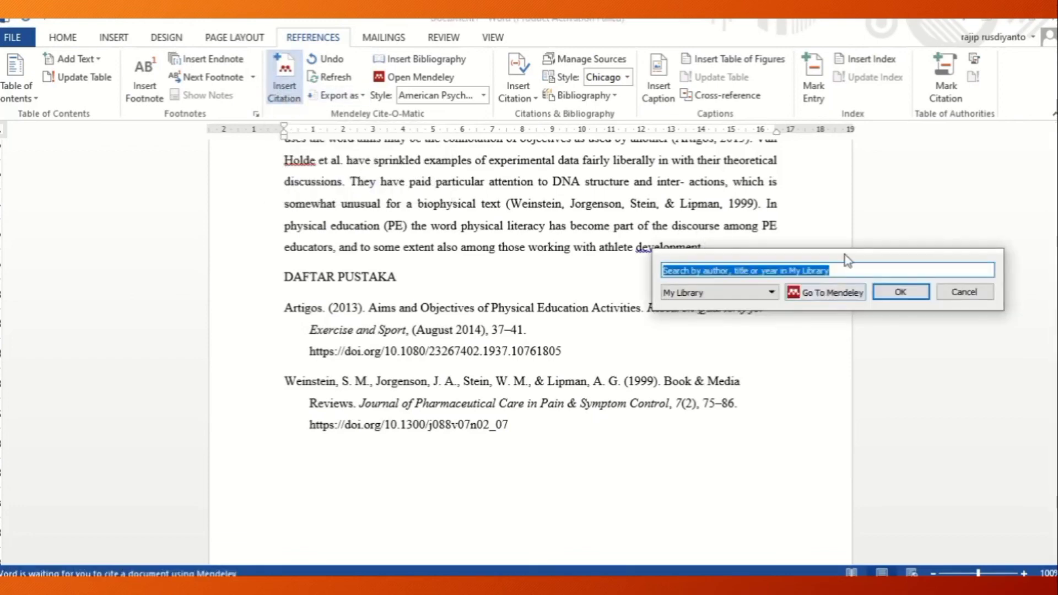
pyautogui.click(809, 293)
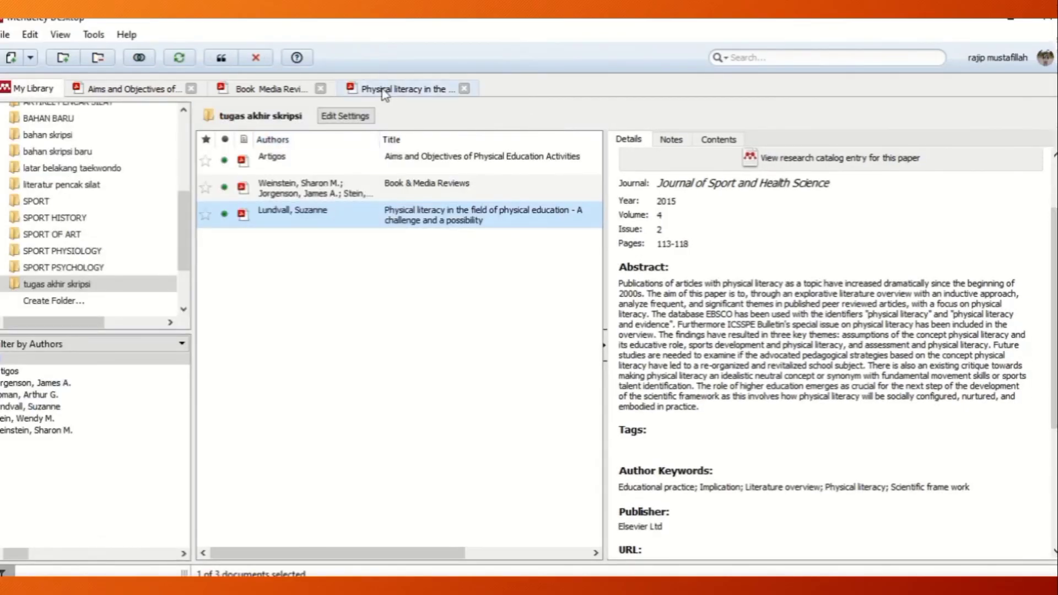
pyautogui.click(398, 89)
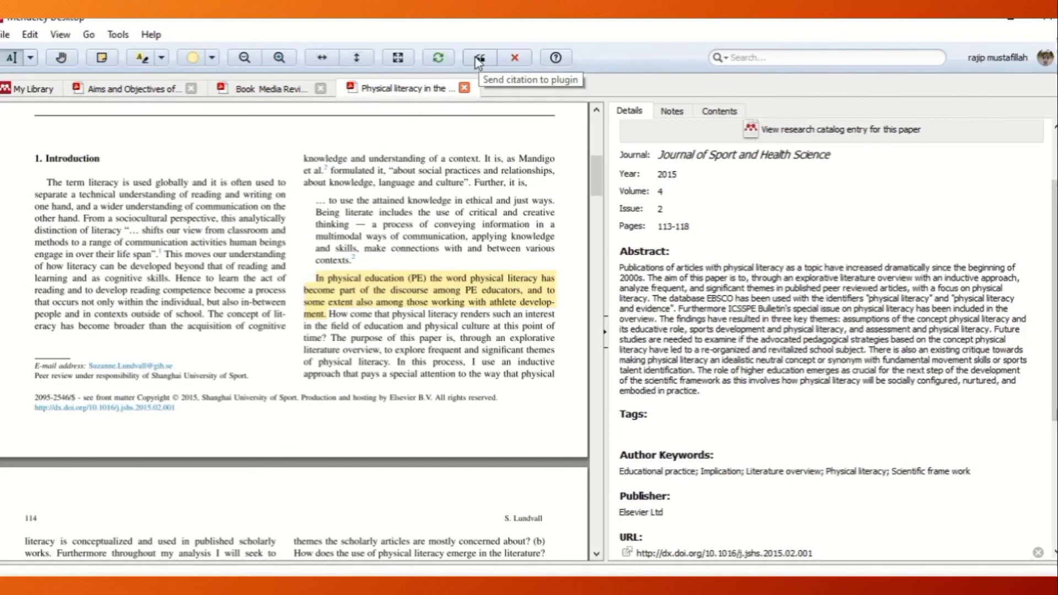
pyautogui.click(478, 61)
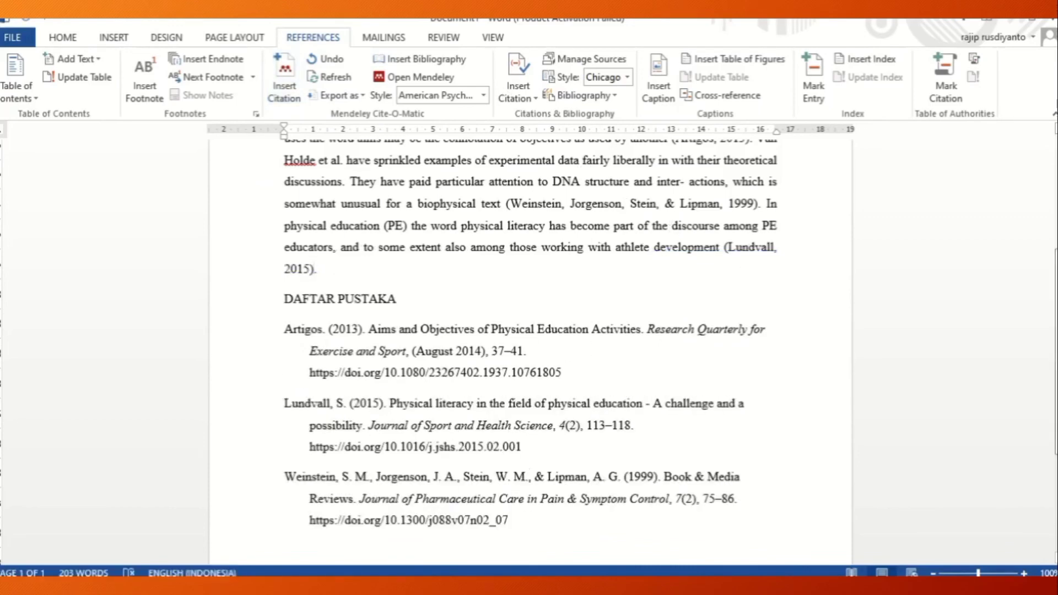
# Review the in-text citations in the Latar Belakang paragraph against the bibliography entries under DAFTAR PUSTAKA.
pyautogui.scroll(3, 529, 353)
pyautogui.scroll(-3, 529, 352)
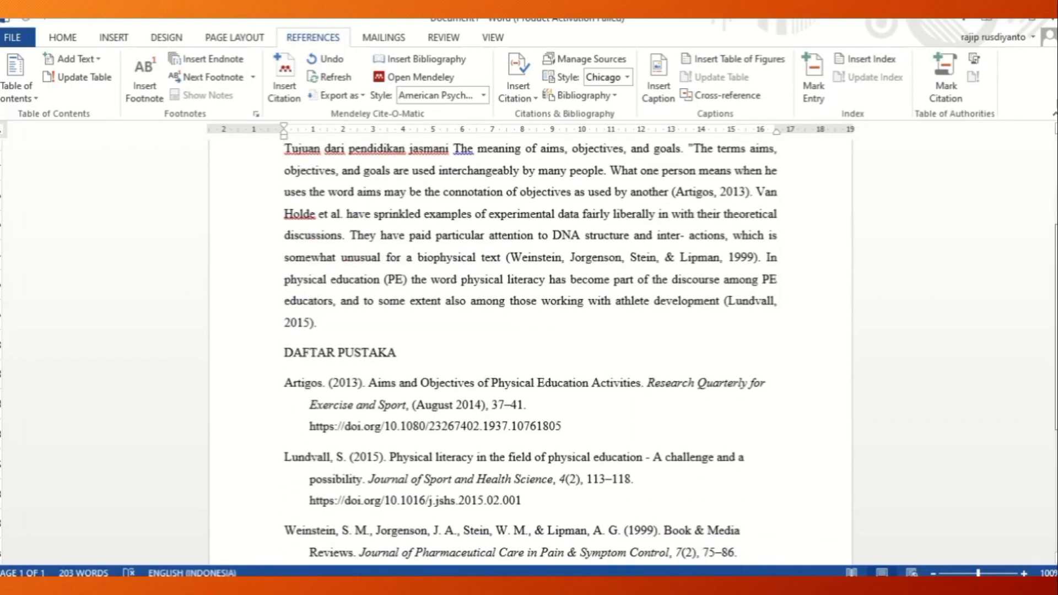
pyautogui.scroll(4, 529, 352)
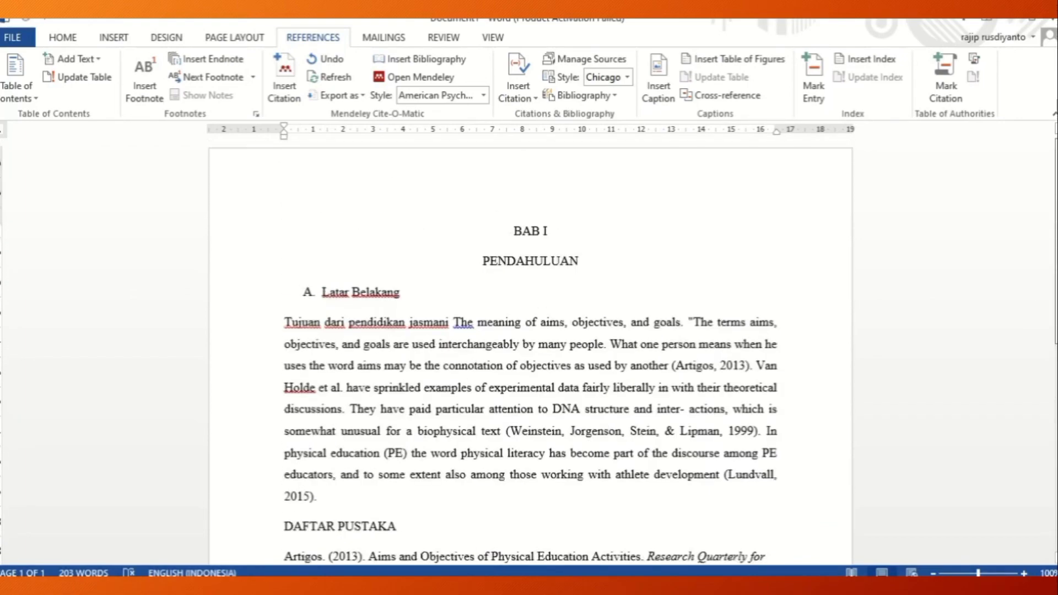
pyautogui.scroll(-5, 529, 352)
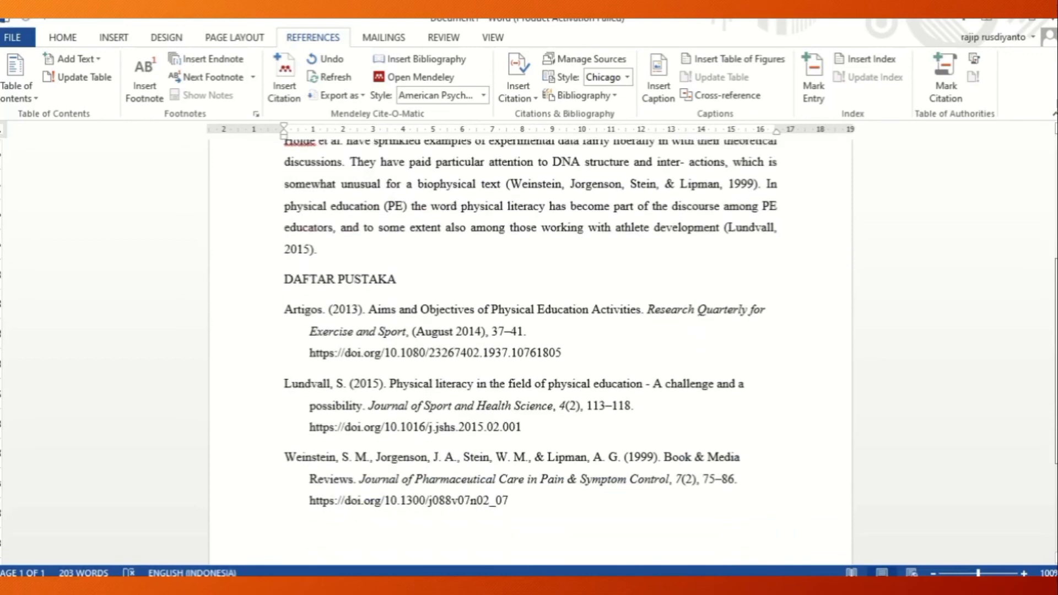
pyautogui.scroll(4, 529, 353)
pyautogui.scroll(1, 312, 502)
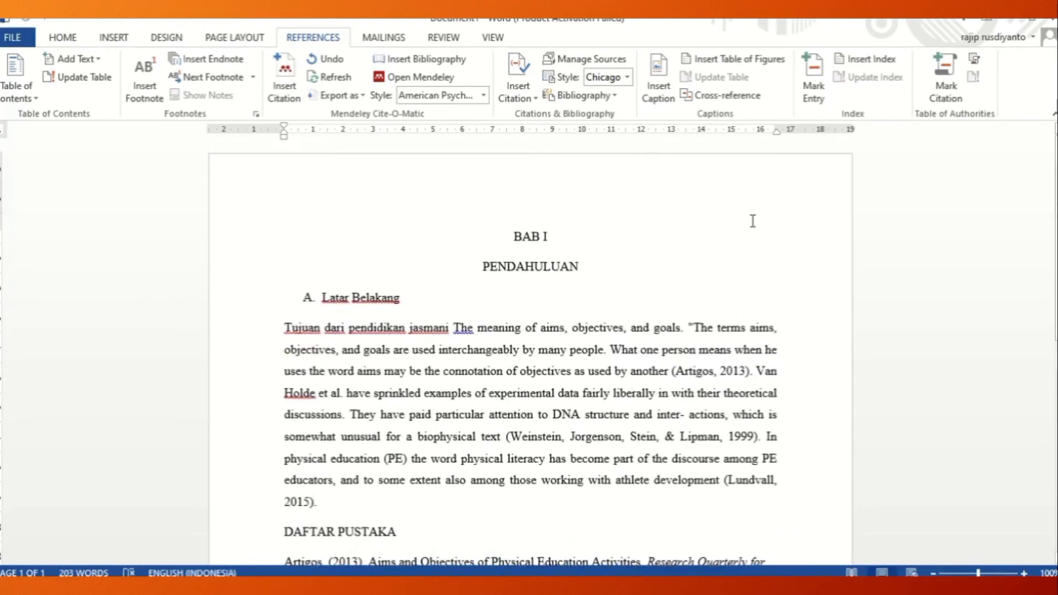